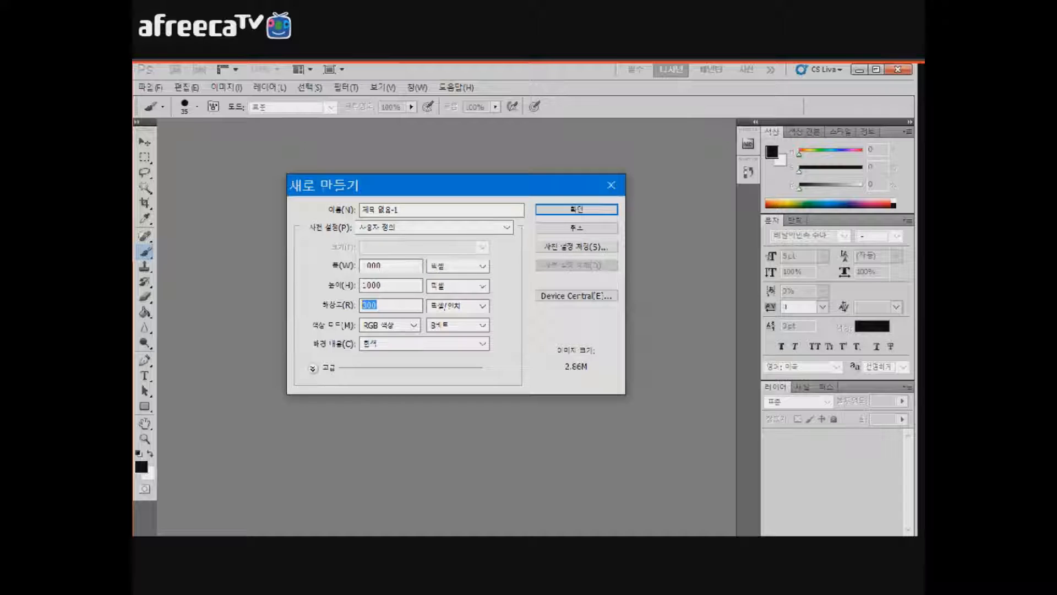
Step: Create a new 1000 by 1000 pixel document at 300 pixels/inch in 8-bit RGB colour with a white background
double_click(373, 305)
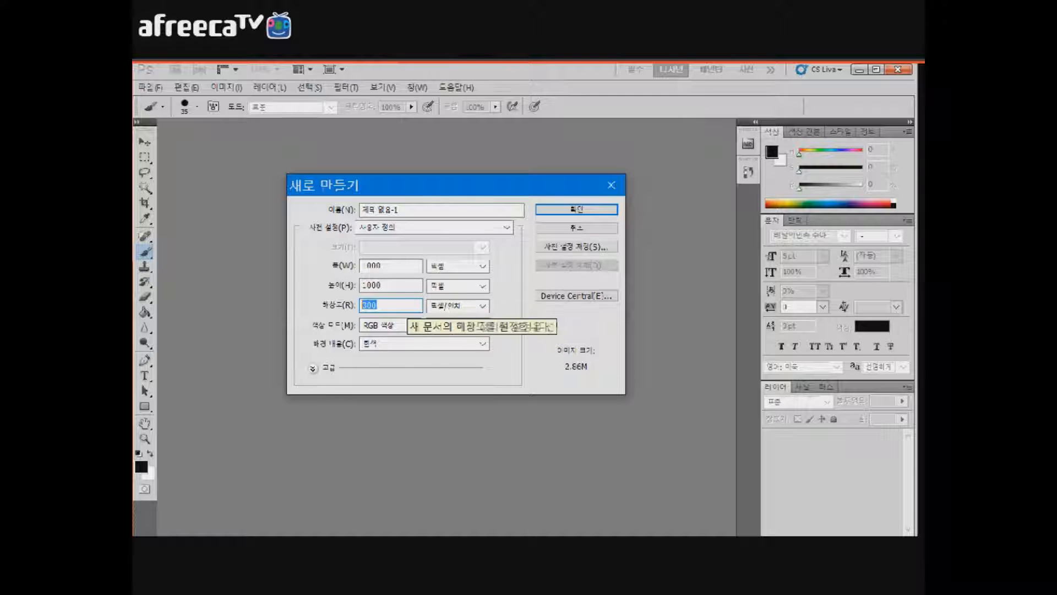
left_click_drag(399, 266, 360, 265)
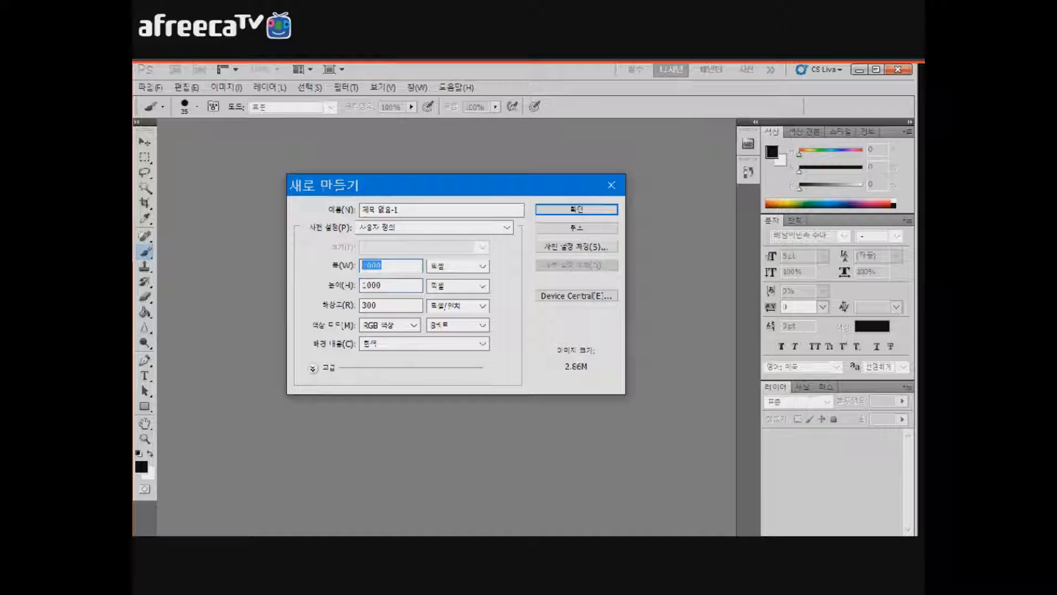
left_click(414, 324)
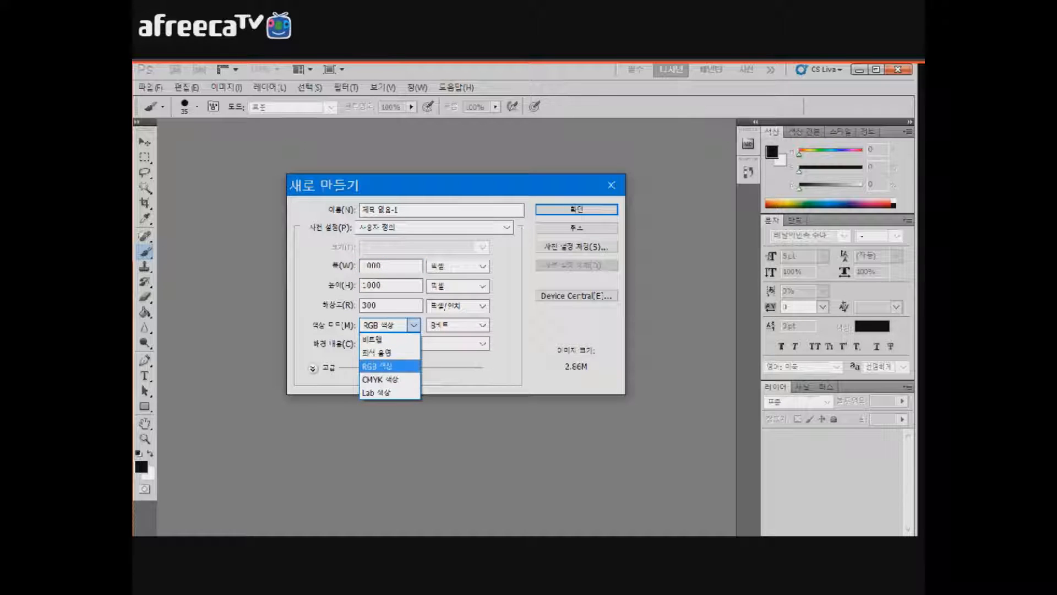
left_click(389, 366)
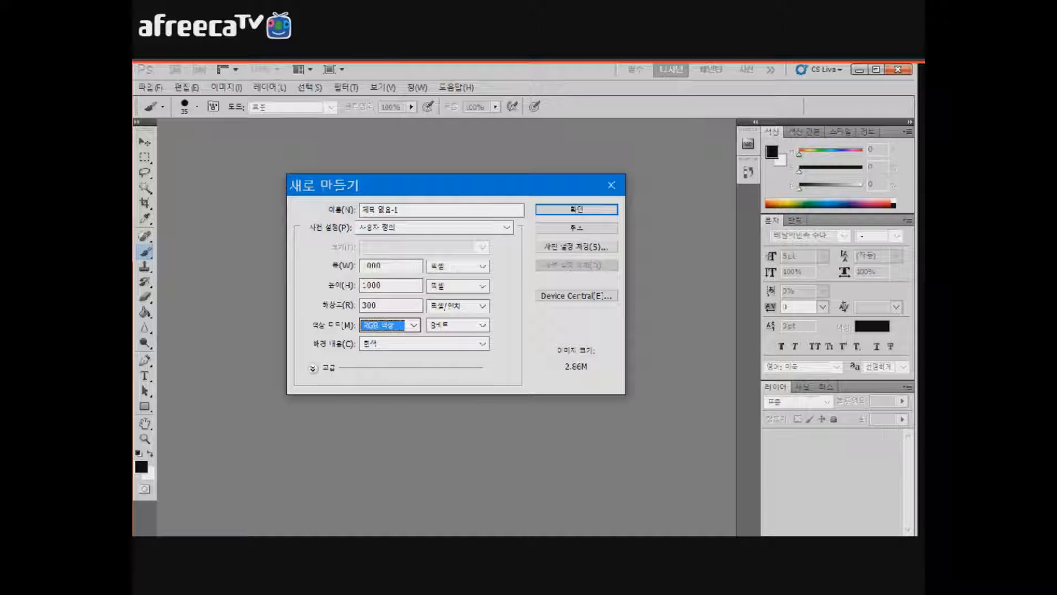
key("alt+Down")
key("Down")
key("Up")
key("Up")
key("Up")
key("Down")
key("Down")
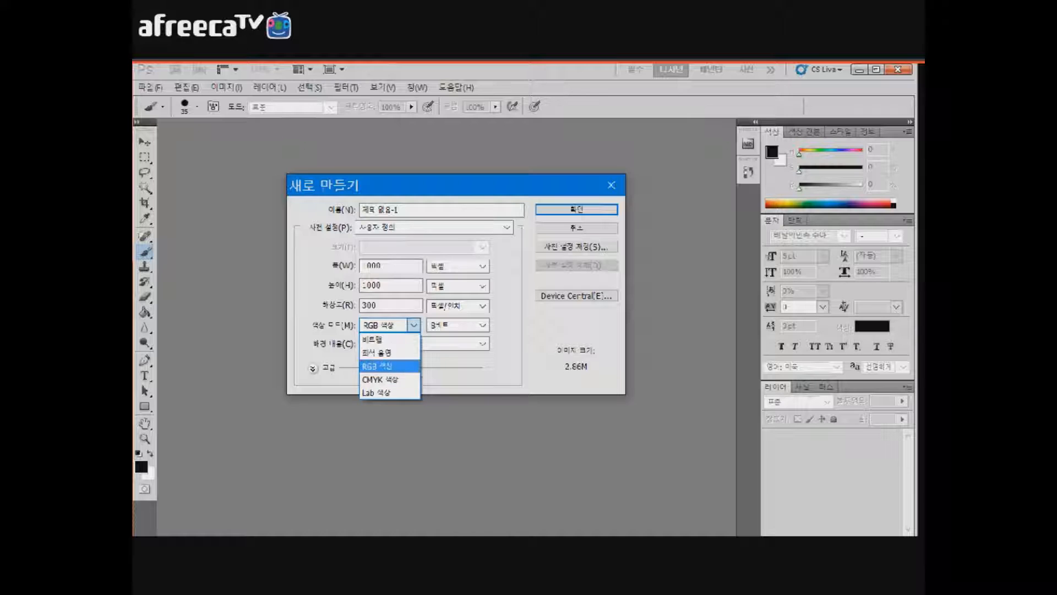
key("Return")
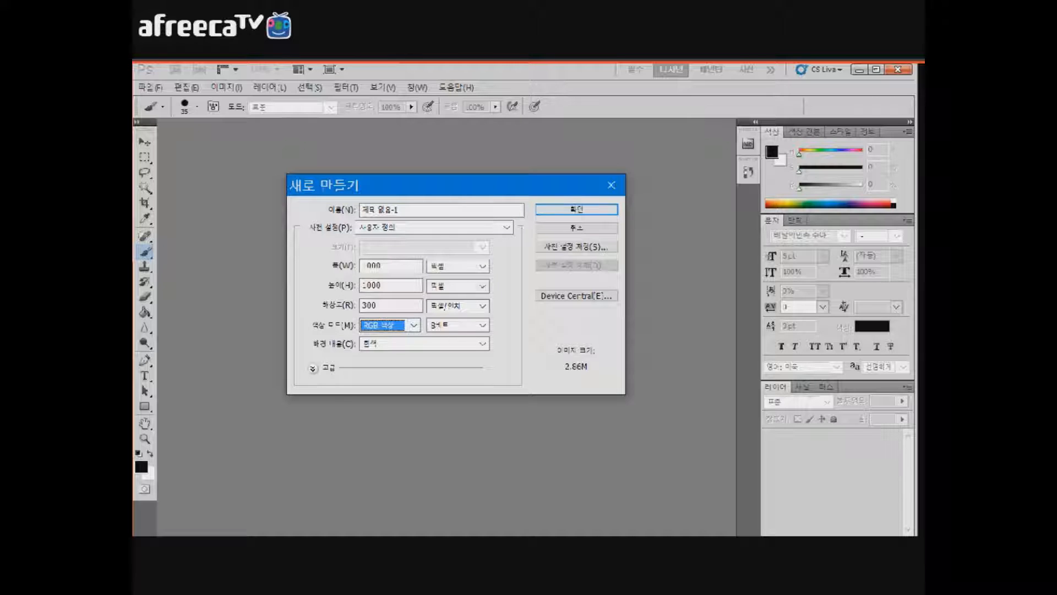
key("Return")
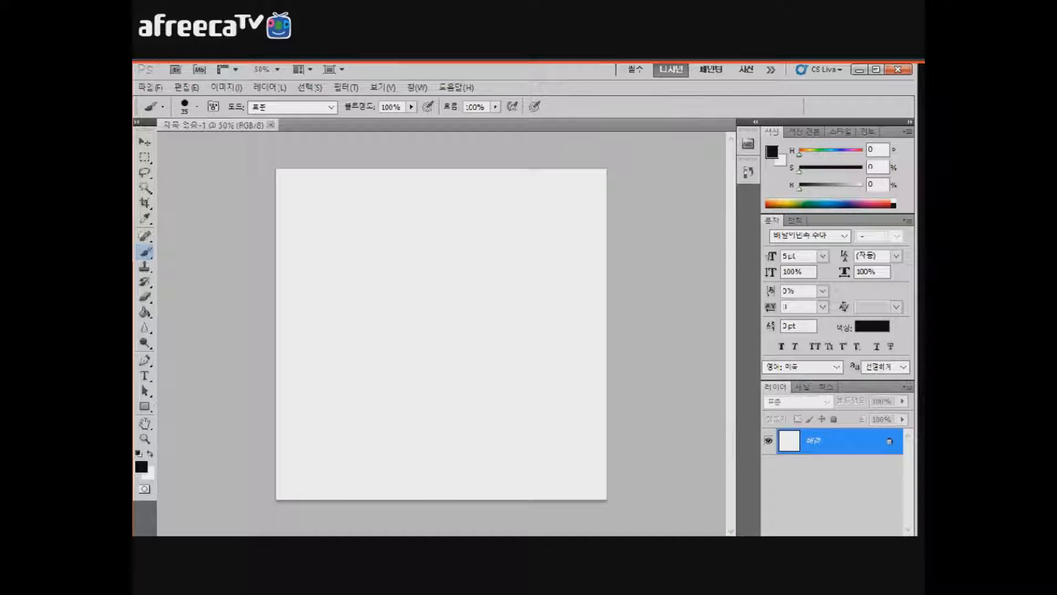
Step: Add a new empty layer above the background, and switch the background layer's visibility off and back on
key("ctrl+shift+alt+n")
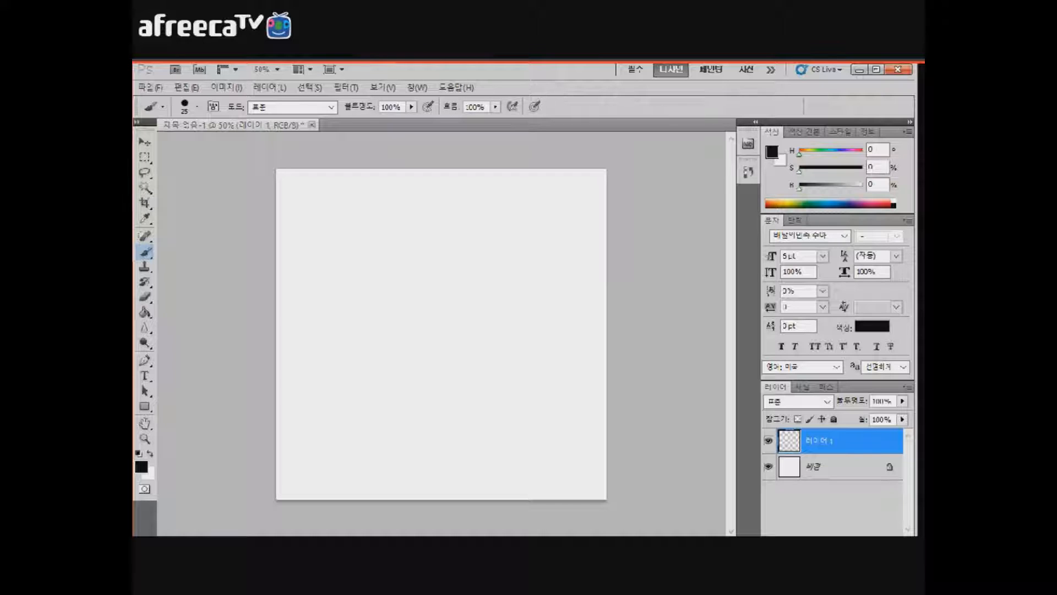
left_click(768, 467)
left_click(768, 466)
Step: Select the entire empty canvas with the Magic Wand at tolerance 32, and deselect it
key("v")
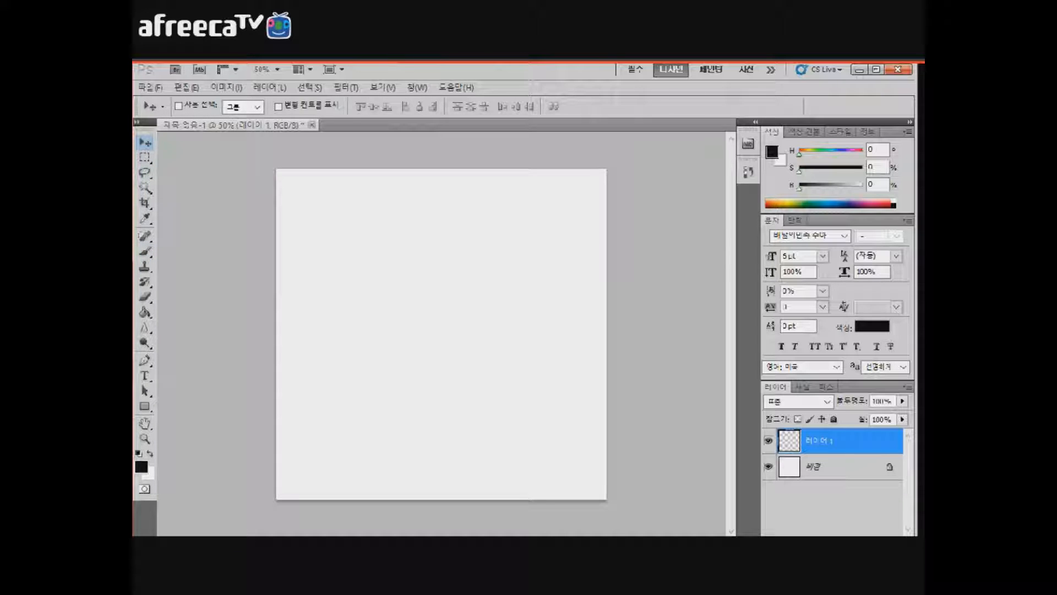
key("m")
key("l")
key("w")
left_click(530, 498)
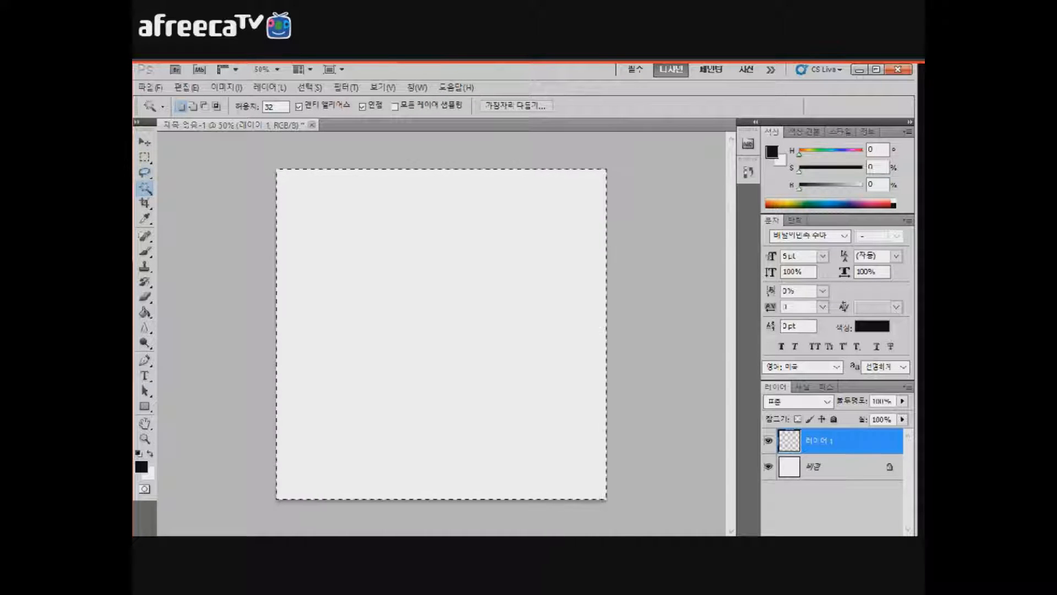
key("ctrl+d")
Step: Select the whole canvas and deselect it, and try a rounded freehand Lasso selection around its upper middle before clearing it
key("ctrl+a")
key("l")
key("ctrl+d")
mouse_move(464, 349)
left_mouse_down()
mouse_move(393, 359)
mouse_move(458, 362)
mouse_move(441, 300)
left_mouse_up()
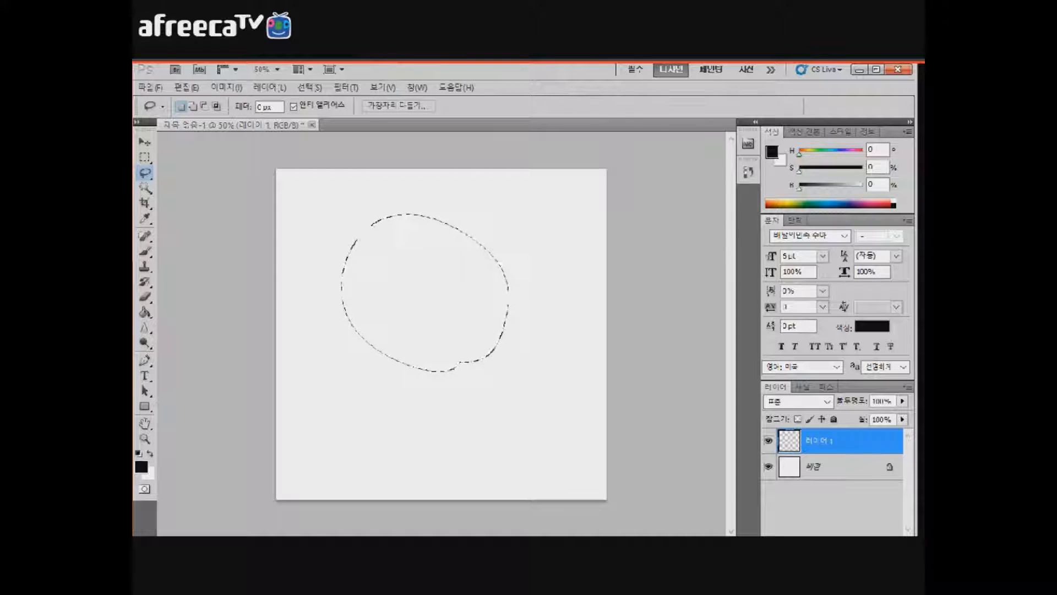
key("ctrl+d")
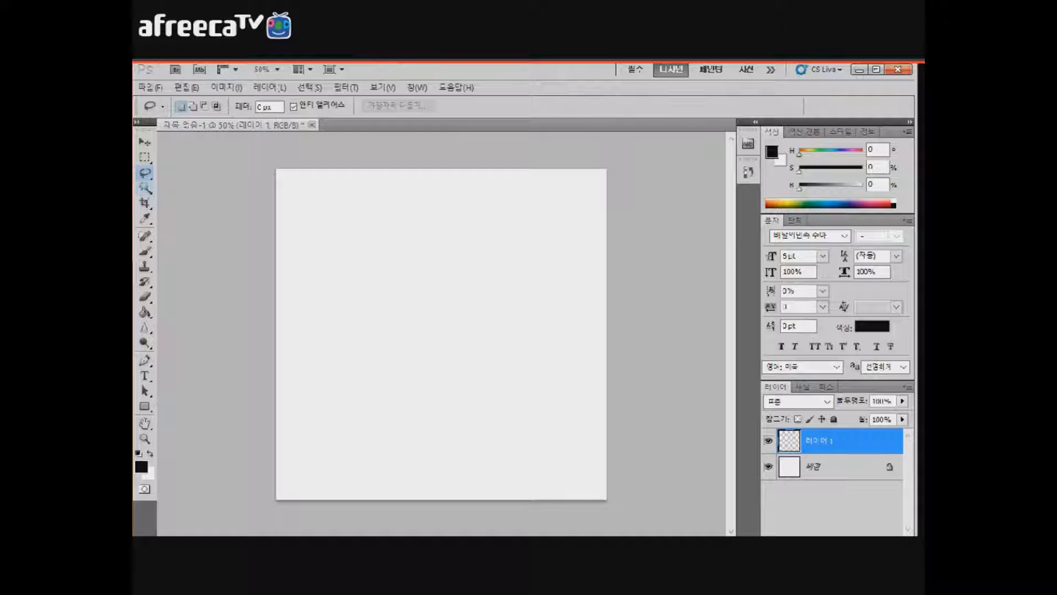
Step: Sample white from the blank canvas as the foreground colour with the Eyedropper tool
key("w")
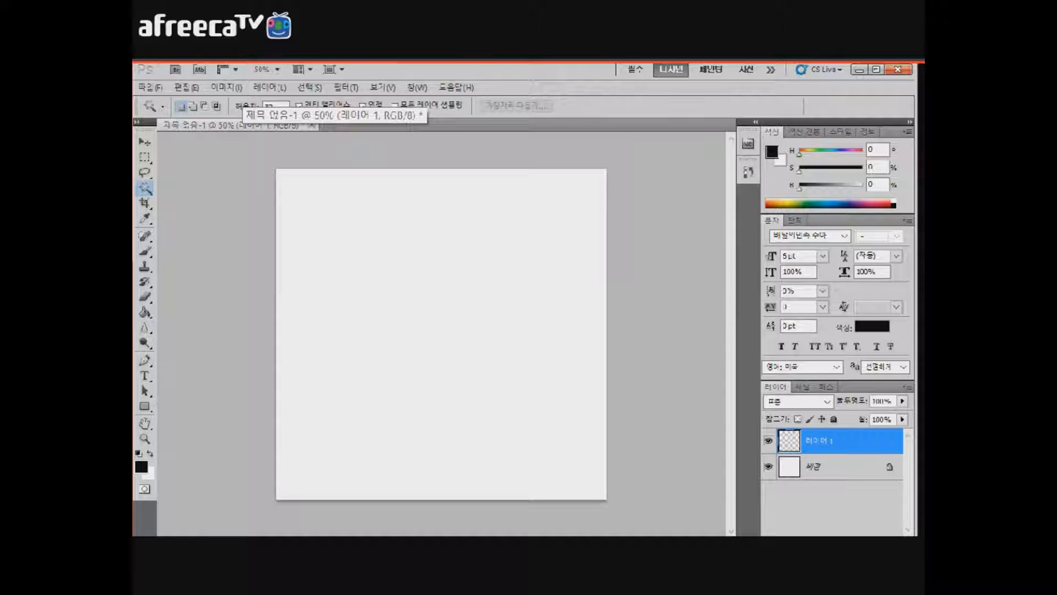
double_click(270, 106)
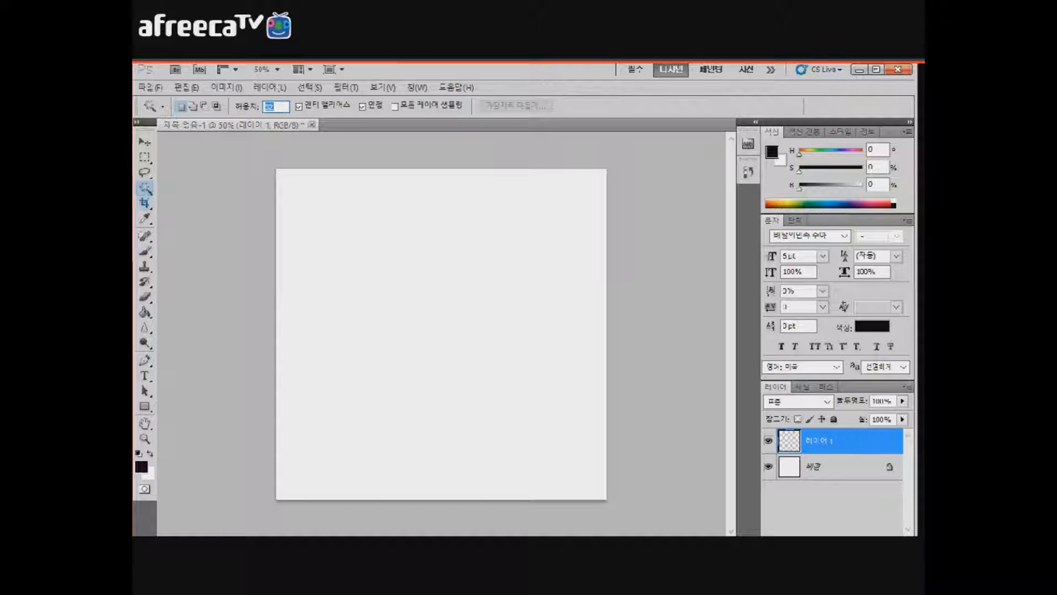
left_click(144, 202)
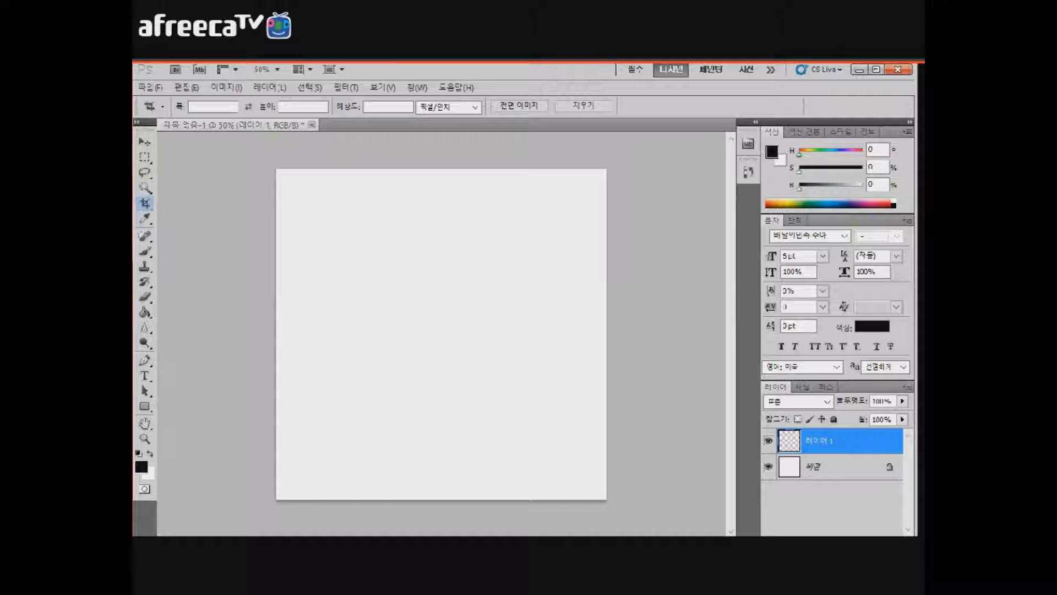
left_click(145, 219)
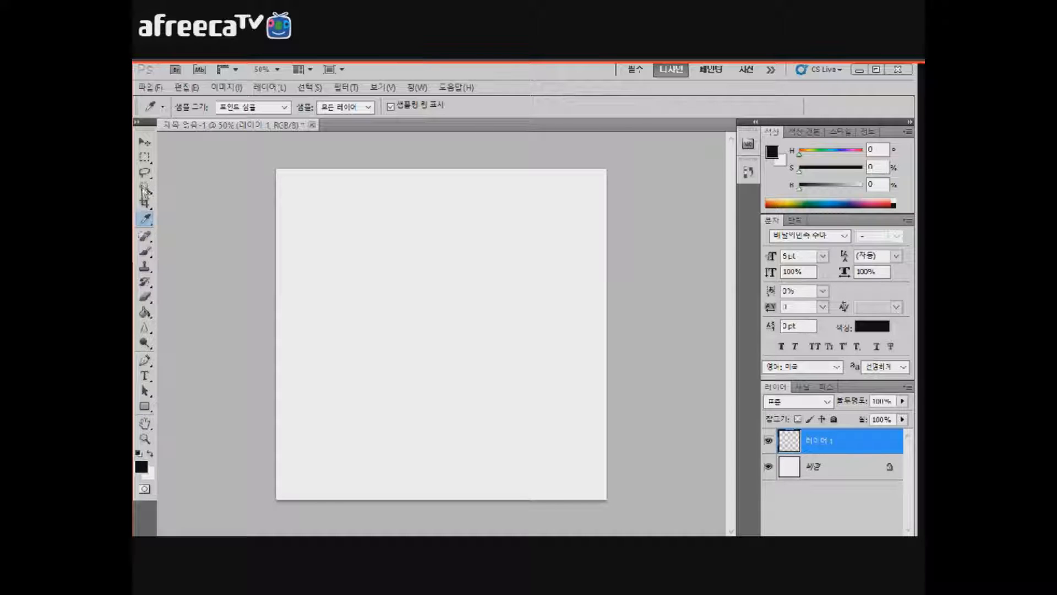
left_click(287, 204)
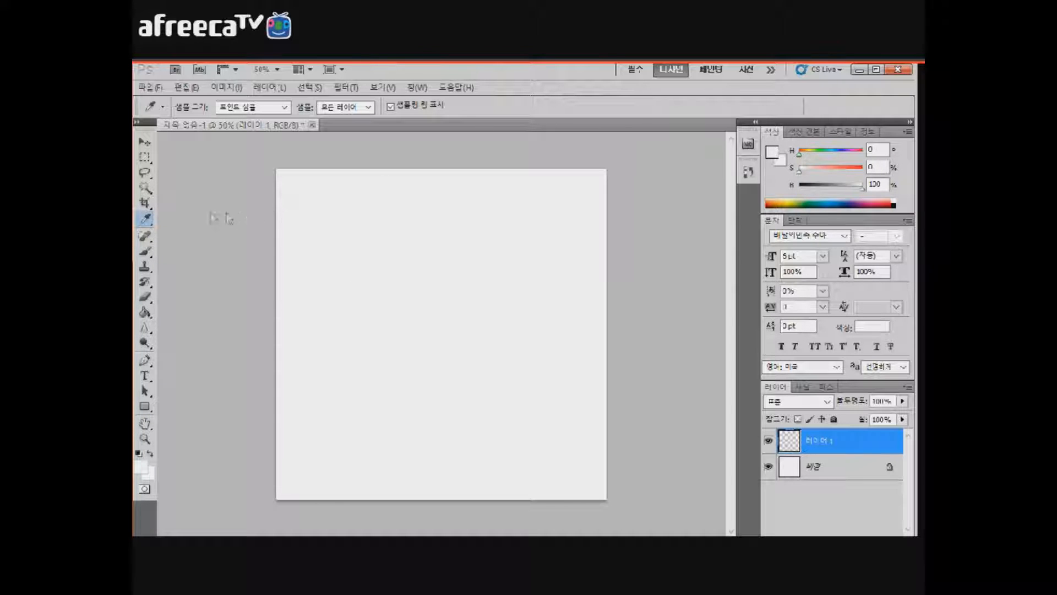
Step: Open the photo FB_IMG_1456196408906.jpg for demonstrating the healing tools
key("j")
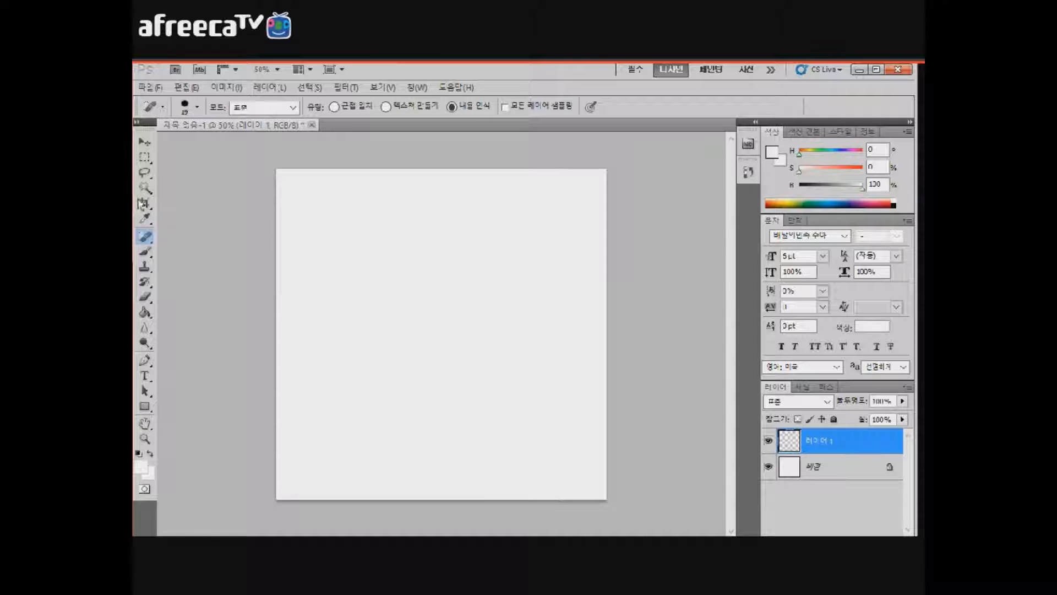
right_click(145, 237)
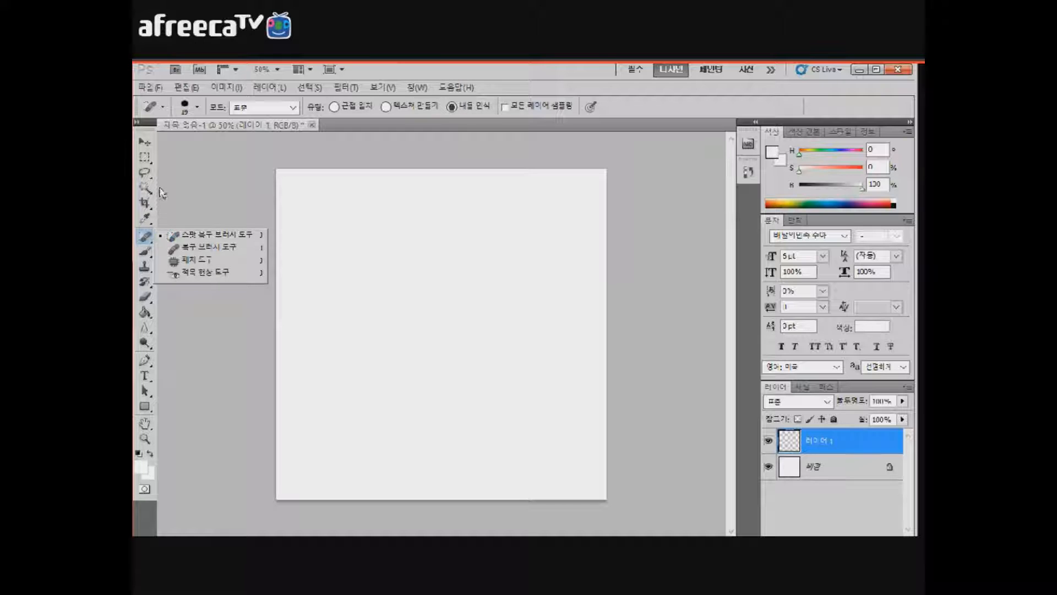
left_click(156, 88)
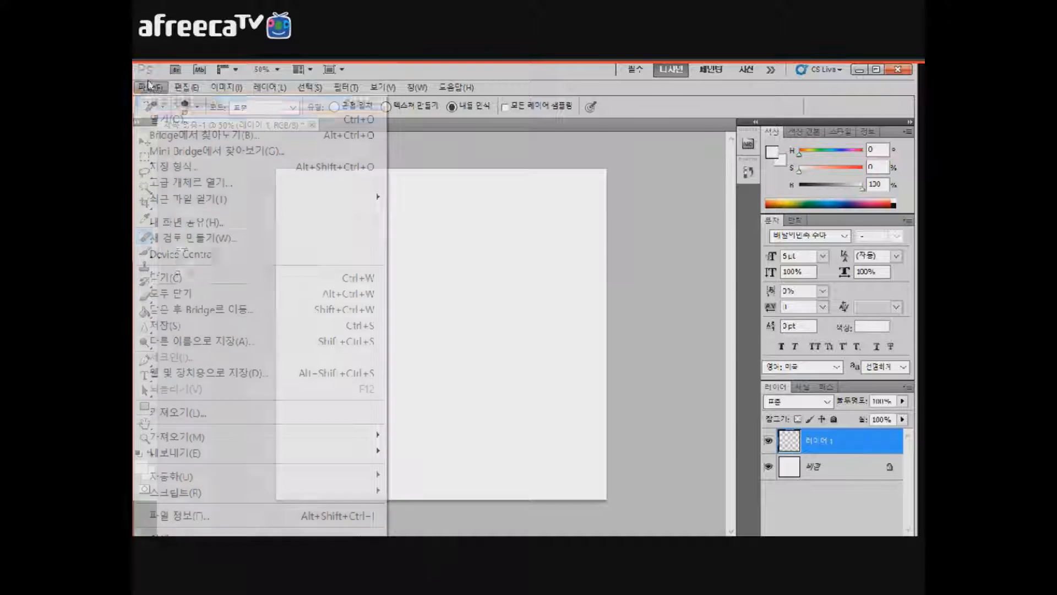
left_click(206, 153)
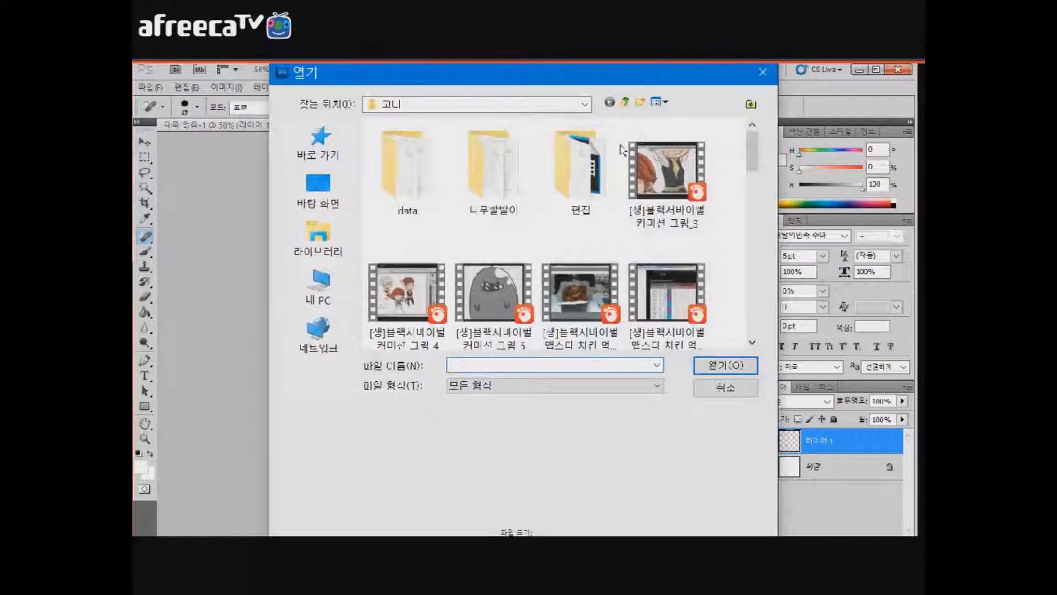
scroll(633, 181, "down", 5)
scroll(633, 182, "down", 2)
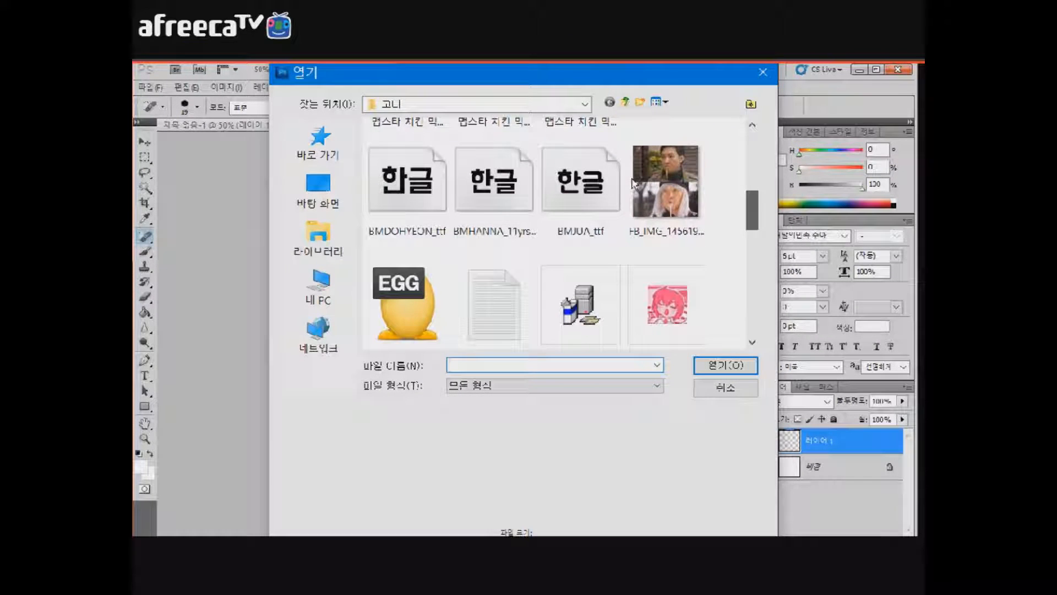
scroll(633, 190, "down", 7)
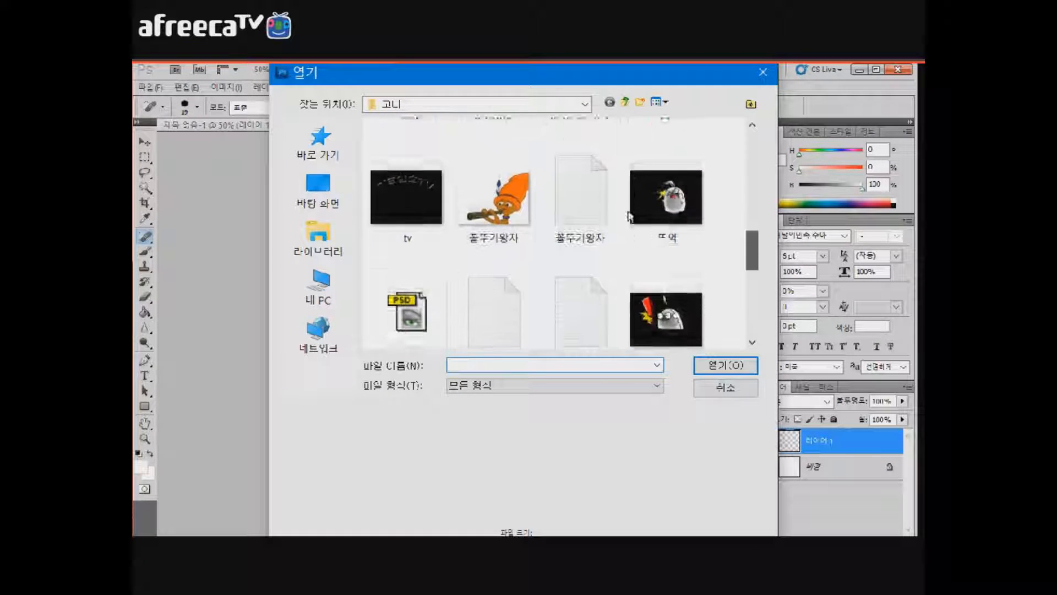
scroll(623, 217, "up", 5)
scroll(623, 217, "down", 6)
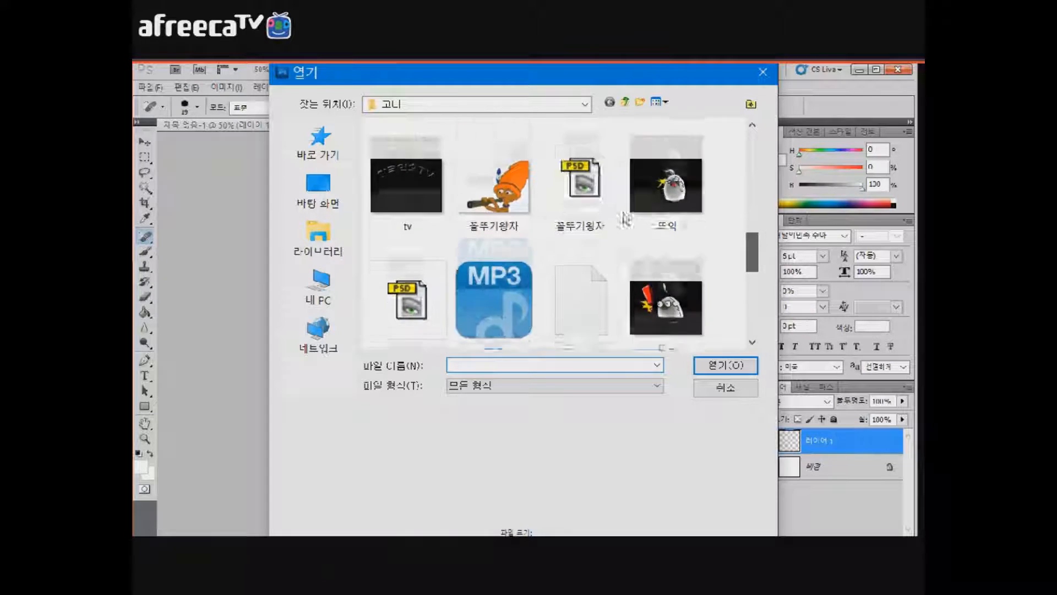
scroll(623, 248, "up", 3)
double_click(681, 198)
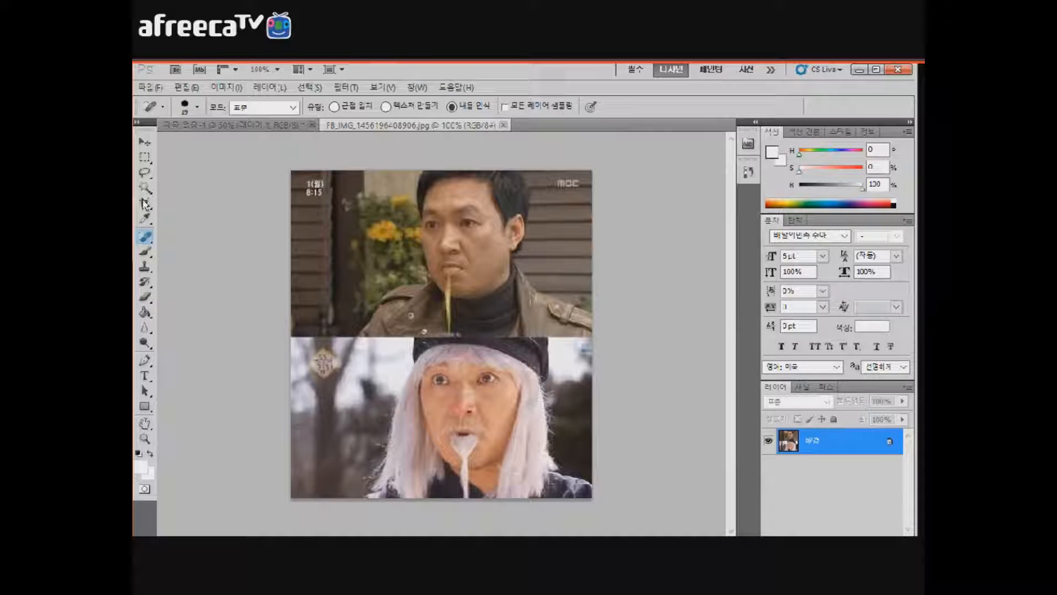
Step: Patch a small area of the dark post beside the yellow flowers with the Patch tool, and deselect it
right_click(145, 236)
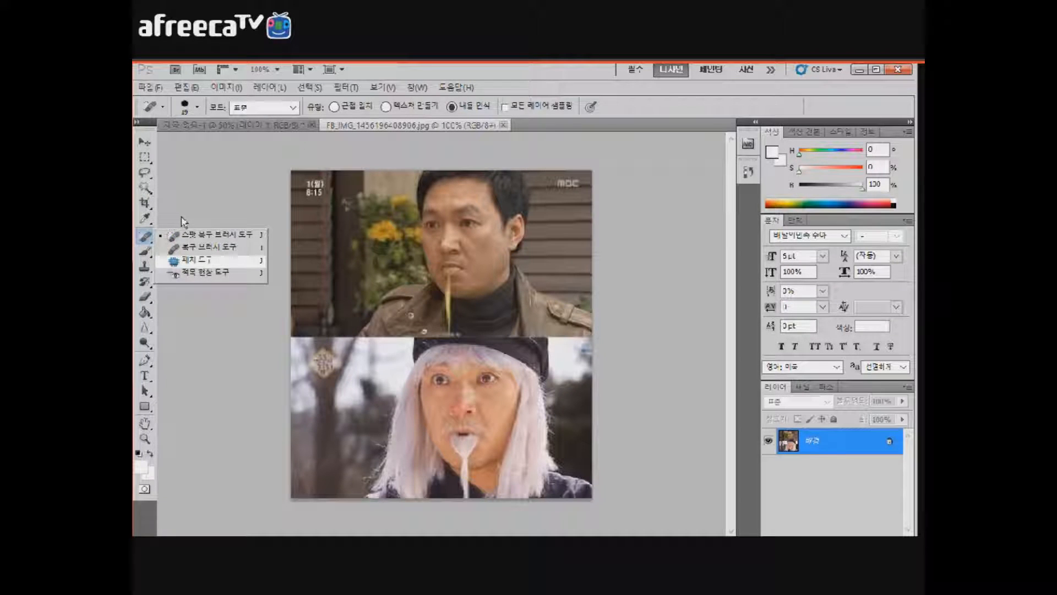
left_click(195, 260)
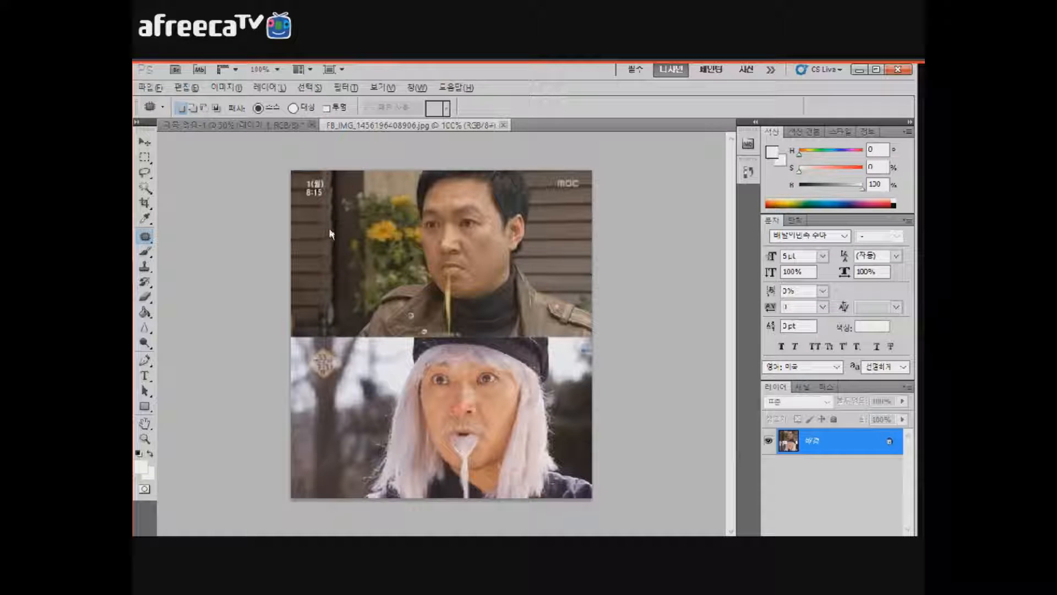
left_click(333, 201)
left_click_drag(334, 230, 362, 222)
key("ctrl+d")
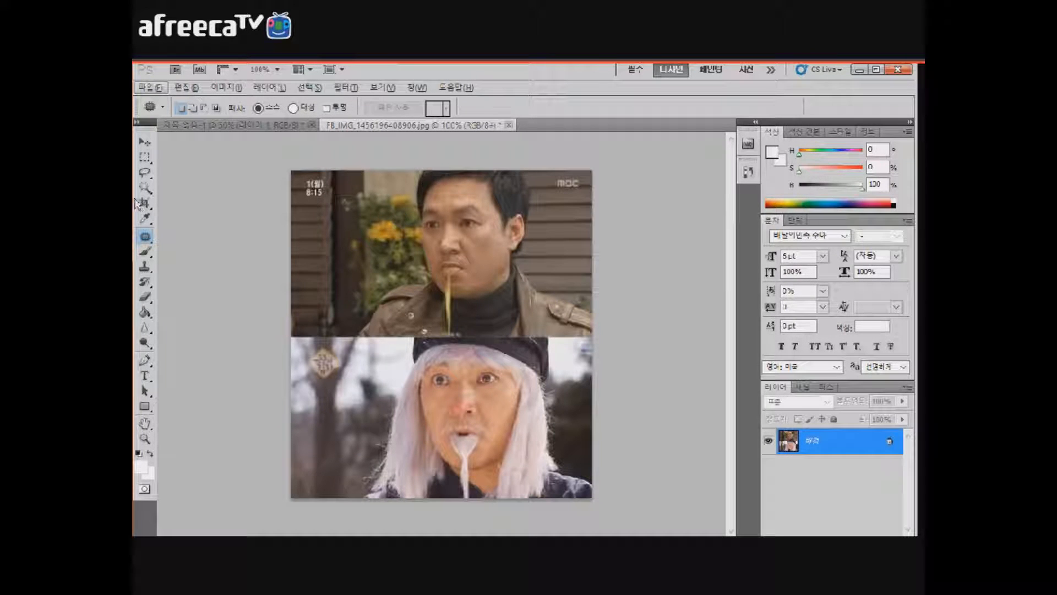
Step: Paint a test brush stroke over the flowers, undo it, and close the photo without saving changes
key("alt")
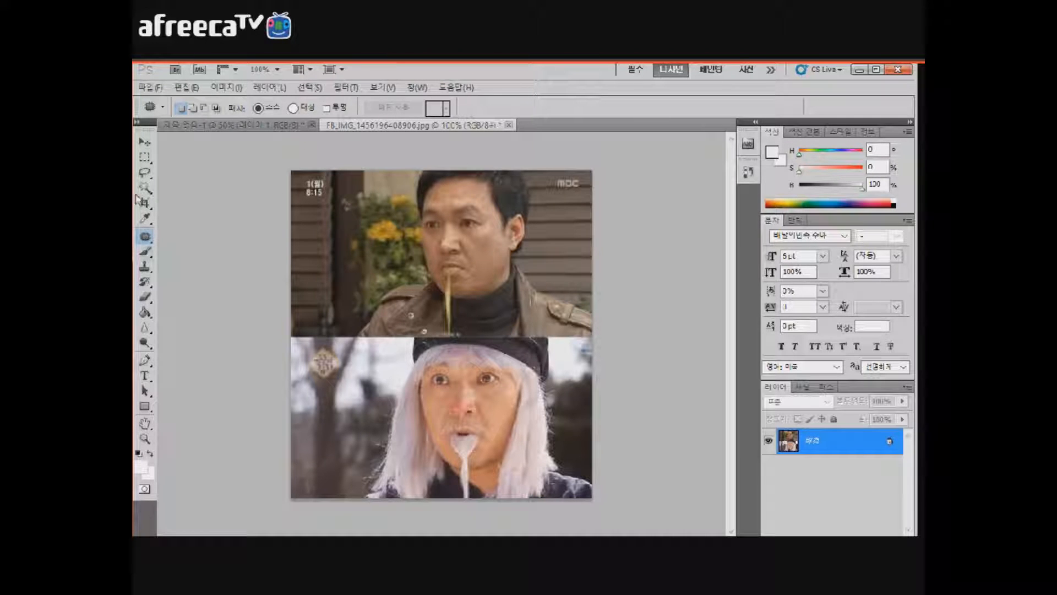
left_click(144, 252)
left_click_drag(379, 209, 389, 271)
key("ctrl+z")
left_click(509, 125)
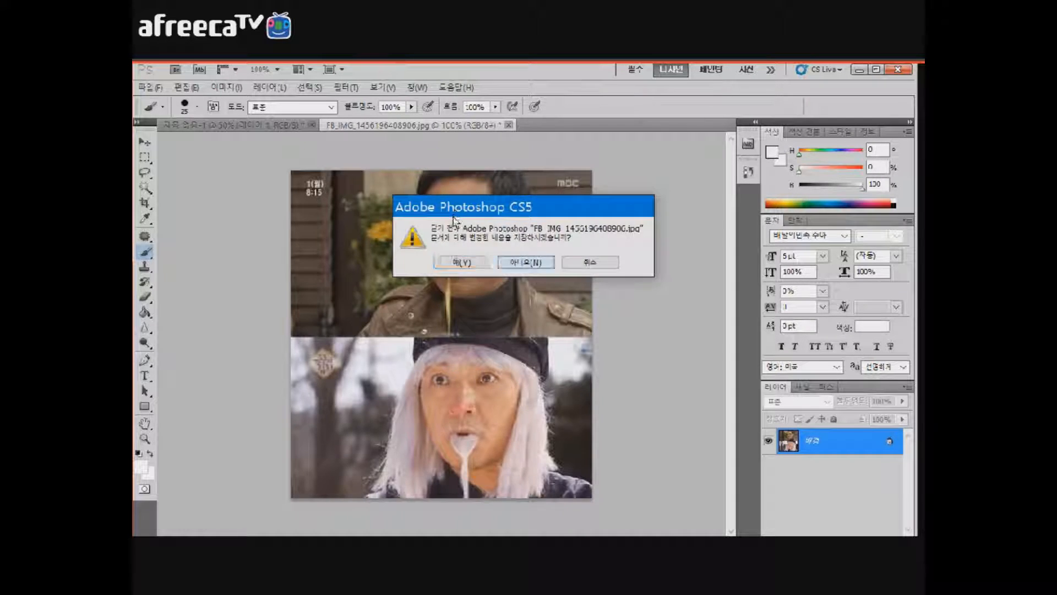
key("n")
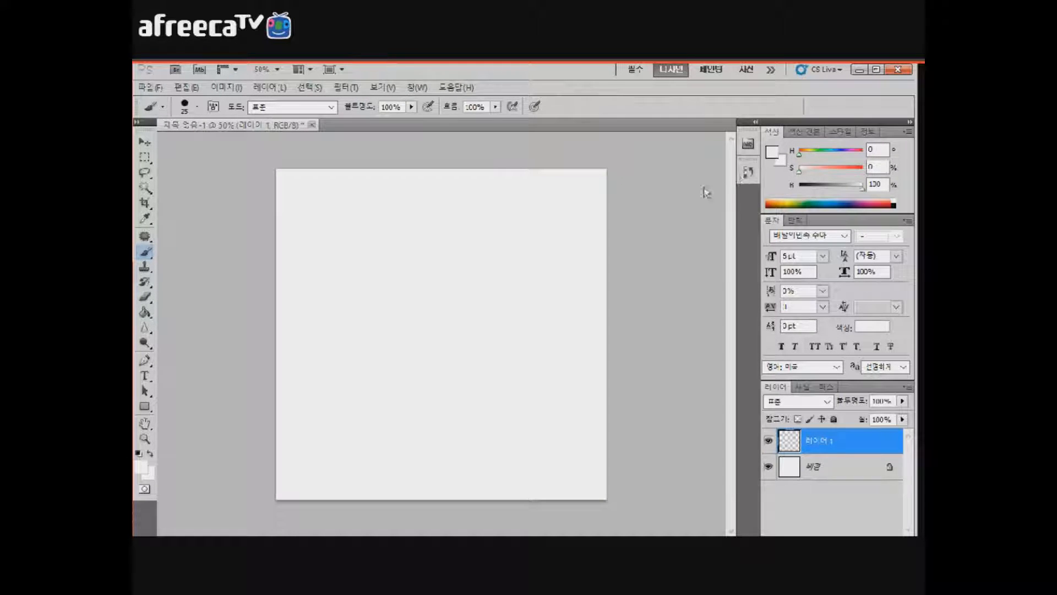
Step: Reset the foreground and background colours to black and white, and test a brush stroke across the canvas before undoing it
key("d")
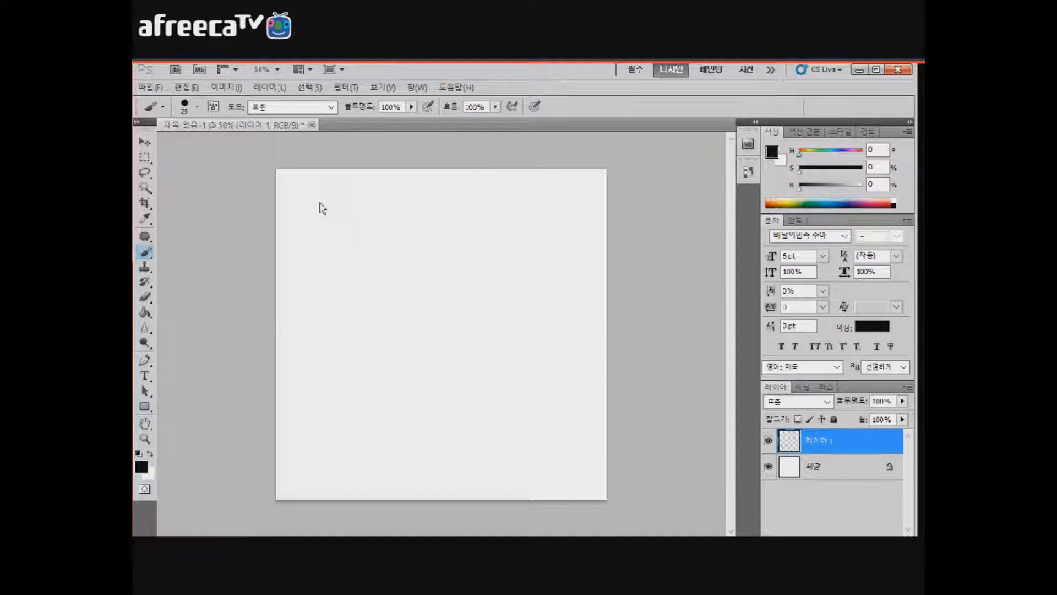
mouse_move(373, 225)
left_mouse_down()
mouse_move(454, 323)
mouse_move(453, 338)
mouse_move(508, 332)
left_mouse_up()
key("ctrl+z")
Step: Paint a diagonal zigzag and a second test stroke with the 25 px hard round brush, undoing each one
left_click(185, 103)
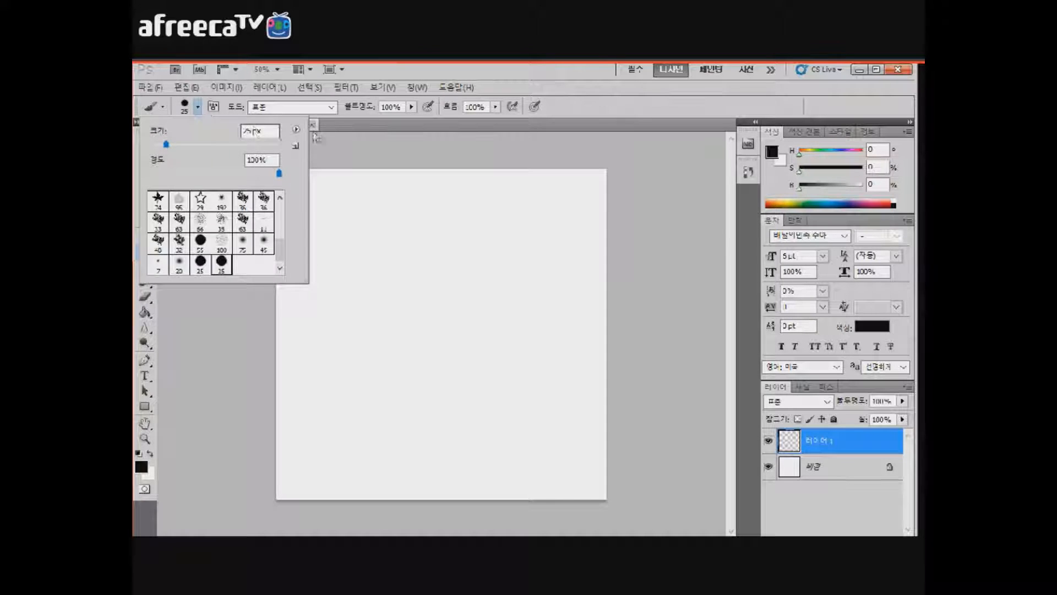
left_click(294, 213)
mouse_move(305, 287)
left_mouse_down()
mouse_move(392, 233)
mouse_move(328, 328)
mouse_move(436, 276)
mouse_move(379, 360)
mouse_move(491, 315)
mouse_move(445, 398)
mouse_move(532, 368)
mouse_move(491, 435)
mouse_move(551, 419)
mouse_move(575, 480)
left_mouse_up()
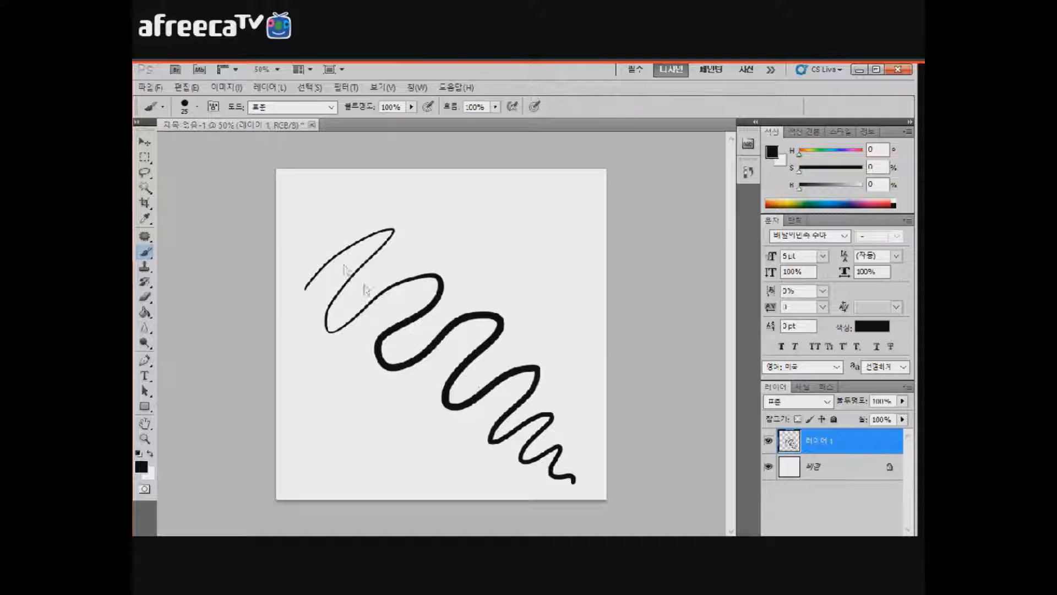
key("ctrl+z")
mouse_move(307, 209)
left_mouse_down()
mouse_move(406, 342)
mouse_move(444, 366)
left_mouse_up()
key("ctrl+z")
Step: Choose the 20 px soft round brush, test strokes at its preset size and enlarged to 300 px, and undo them
left_click(197, 106)
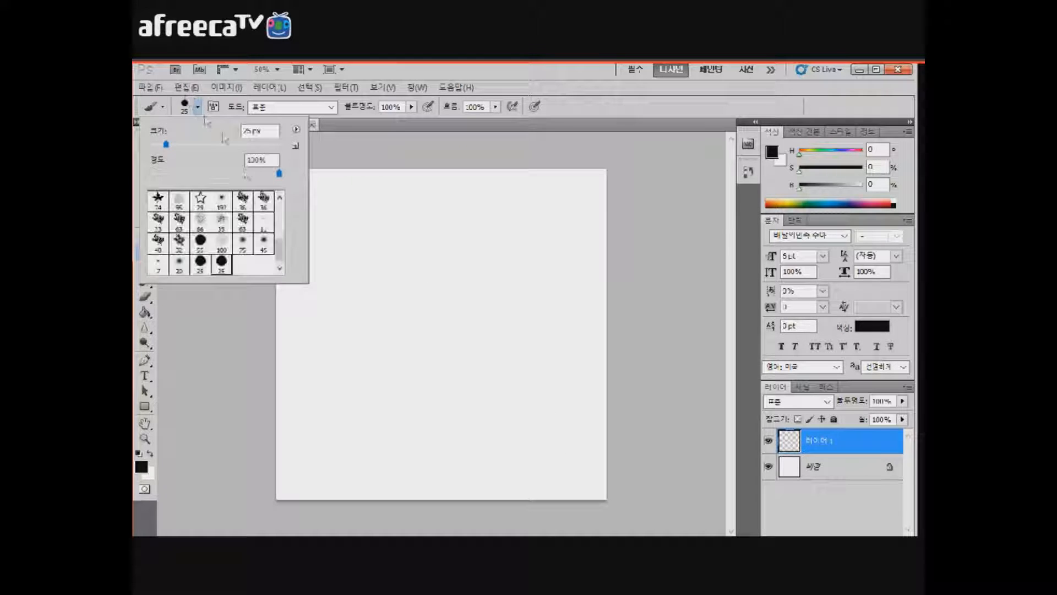
left_click(179, 264)
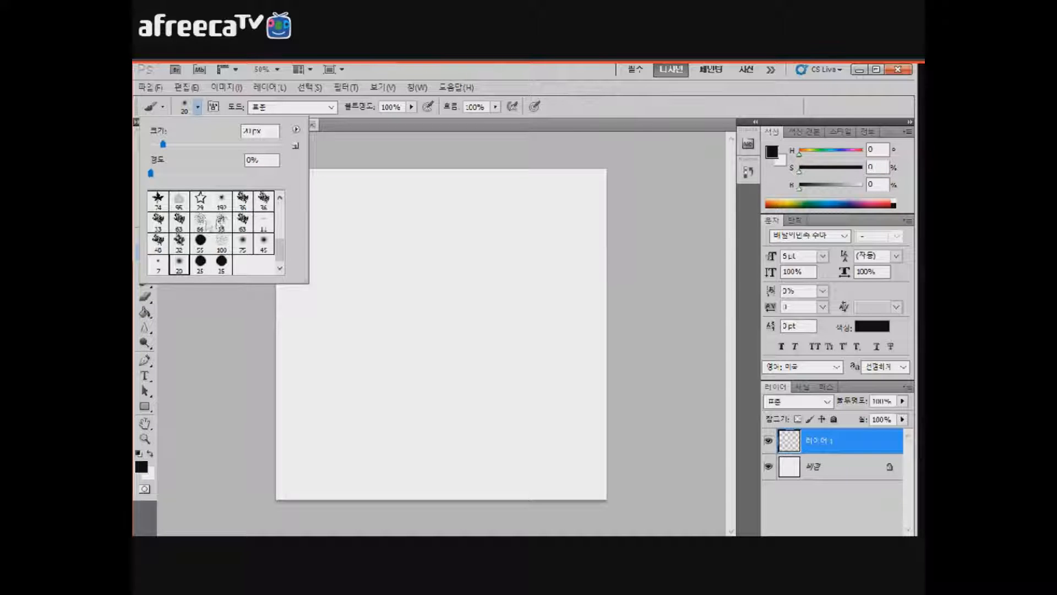
key("Return")
left_click_drag(352, 227, 311, 290)
key("ctrl+z")
key("bracketright")
mouse_move(298, 228)
left_mouse_down()
mouse_move(341, 194)
mouse_move(295, 245)
mouse_move(357, 230)
mouse_move(325, 282)
mouse_move(393, 246)
mouse_move(365, 312)
mouse_move(387, 299)
left_mouse_up()
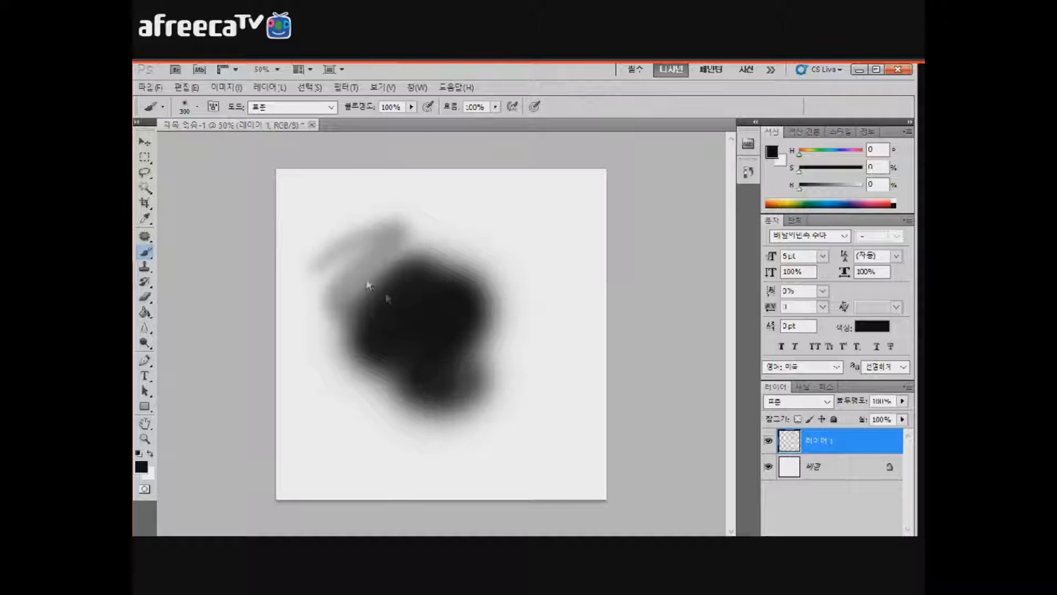
key("ctrl+z")
Step: Return to the 20 px soft round brush, paint a diagonal zigzag across the canvas, and undo it
left_click(187, 107)
left_click(179, 263)
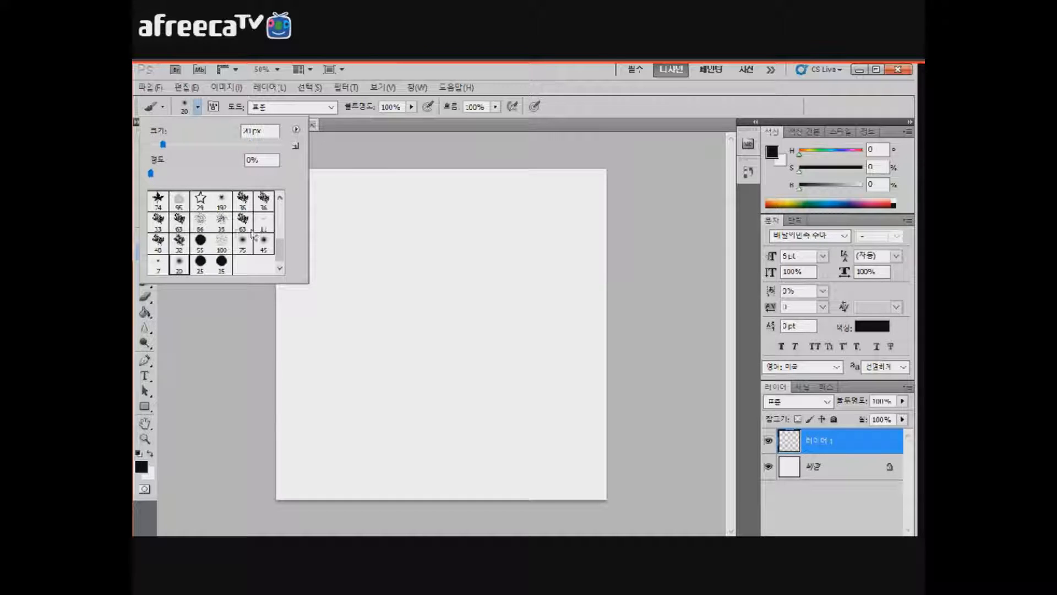
left_click(342, 245)
mouse_move(314, 225)
left_mouse_down()
mouse_move(301, 248)
mouse_move(416, 315)
mouse_move(465, 383)
mouse_move(514, 386)
mouse_move(564, 407)
left_mouse_up()
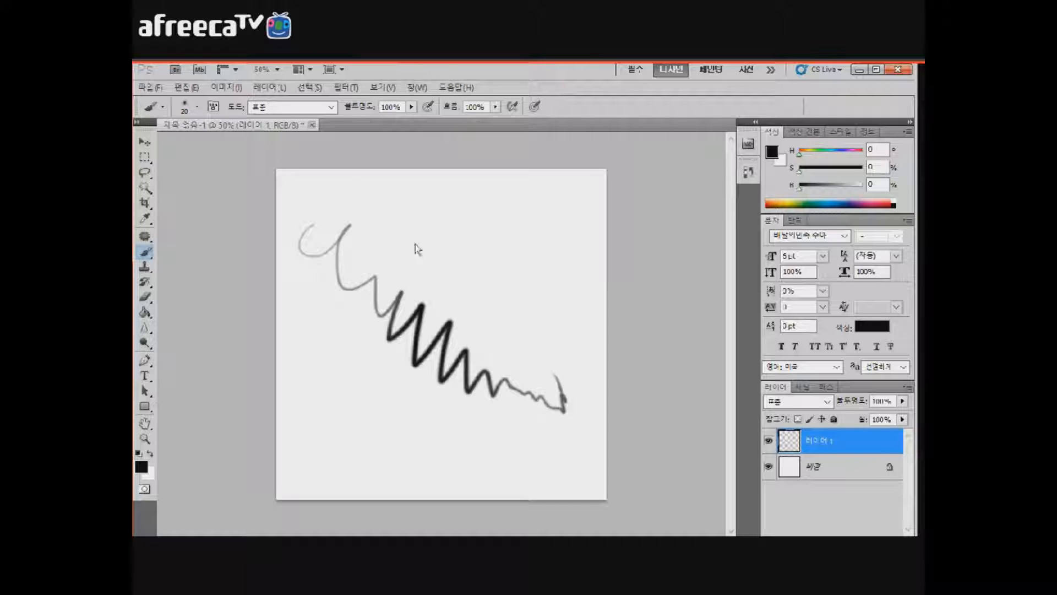
key("ctrl+z")
Step: Switch to the 25 px brush with 100% hardness, paint a large zigzag with loops beside it, and undo the strokes
left_click(196, 106)
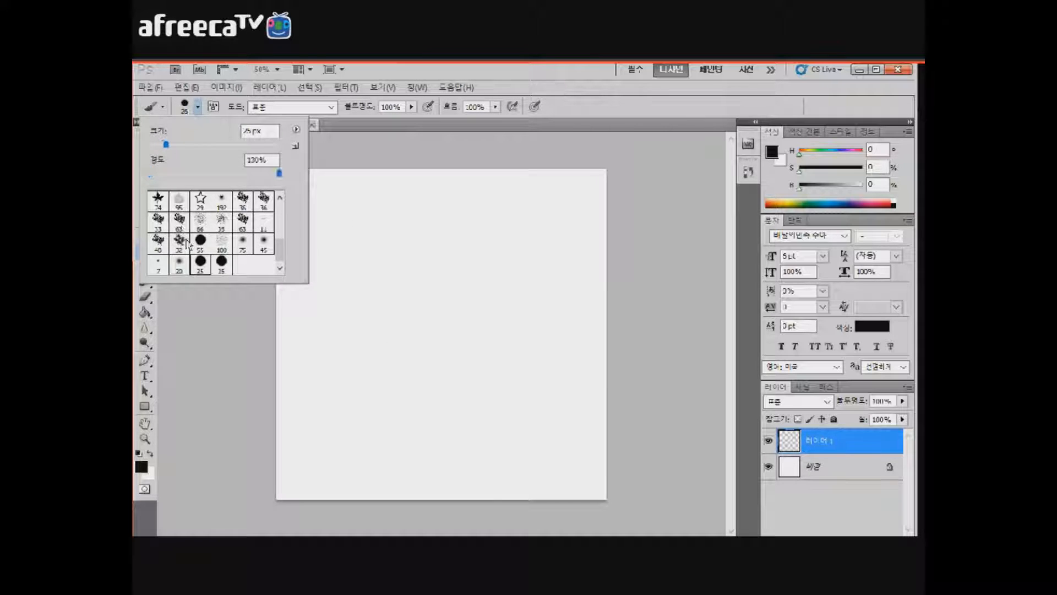
key("Return")
mouse_move(297, 255)
left_mouse_down()
mouse_move(363, 355)
mouse_move(461, 326)
mouse_move(588, 430)
mouse_move(513, 269)
mouse_move(434, 264)
left_mouse_up()
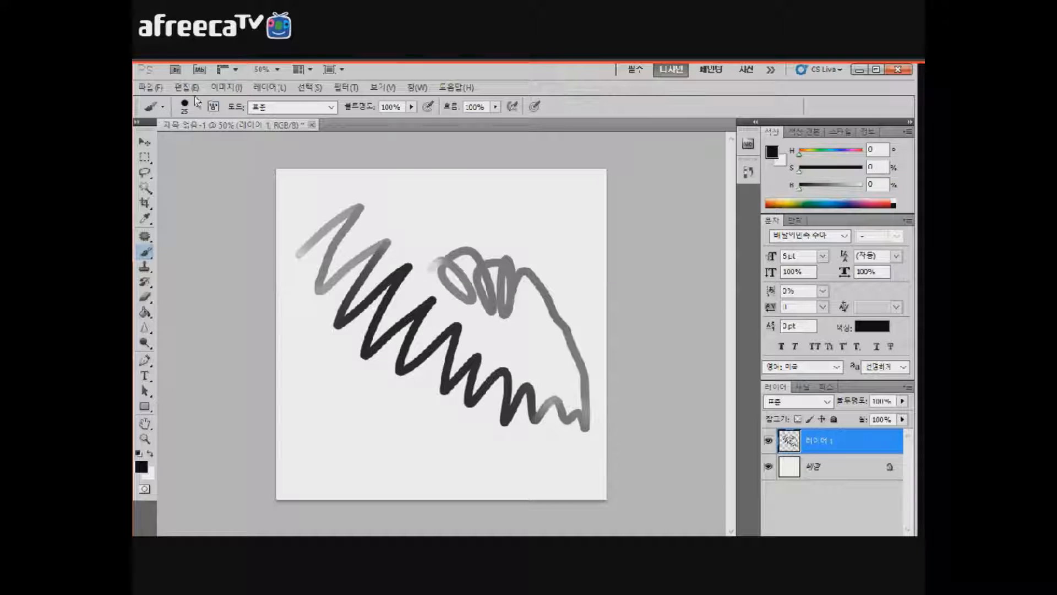
key("ctrl+z")
Step: Paint a short zigzag with the 25 px hard brush and one more test stroke, undoing each
left_click(197, 106)
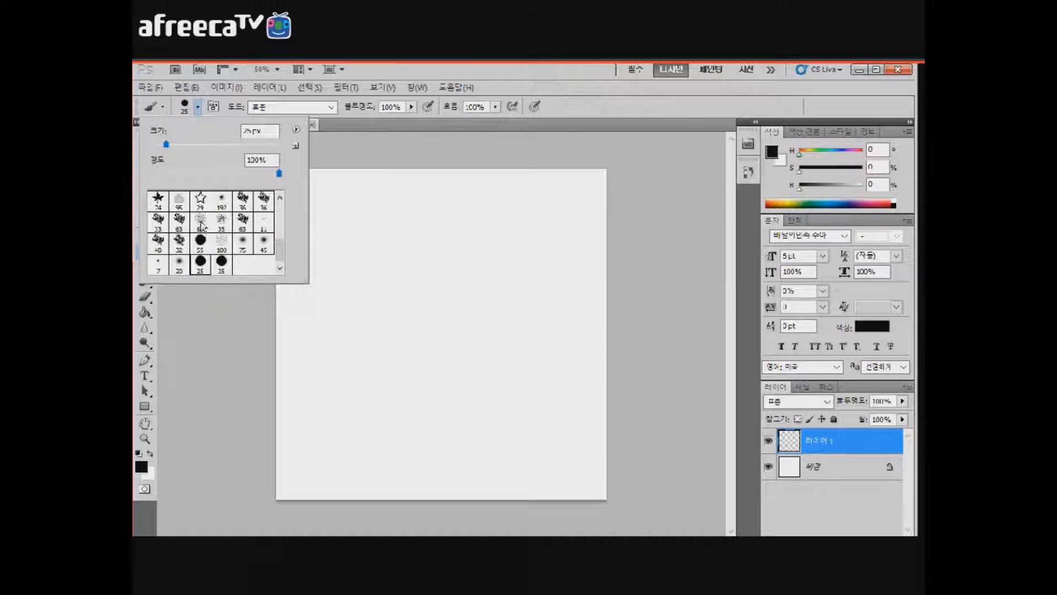
double_click(211, 261)
mouse_move(316, 260)
left_mouse_down()
mouse_move(366, 224)
mouse_move(408, 331)
mouse_move(484, 374)
left_mouse_up()
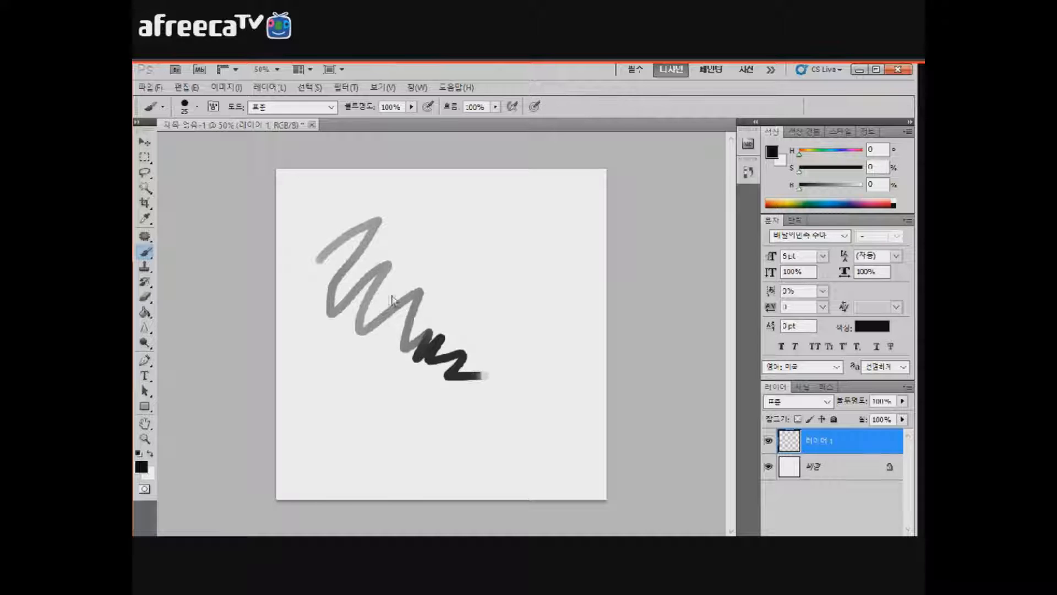
key("ctrl+z")
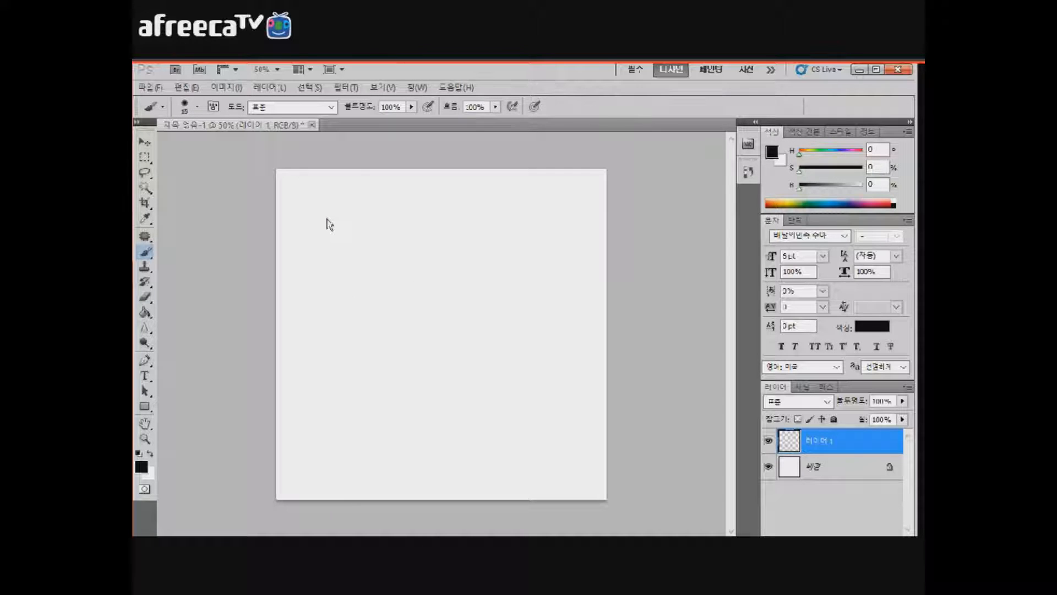
mouse_move(376, 236)
left_mouse_down()
mouse_move(394, 330)
mouse_move(376, 294)
mouse_move(413, 343)
mouse_move(468, 340)
mouse_move(505, 307)
left_mouse_up()
key("ctrl+z")
Step: Sketch a head with the 20 px soft round brush, including crossed face guidelines, a darker jawline and one eye
left_click(185, 104)
double_click(176, 256)
left_click_drag(355, 234, 416, 333)
key("ctrl+z")
mouse_move(409, 340)
left_mouse_down()
mouse_move(365, 316)
mouse_move(385, 343)
left_mouse_up()
left_click_drag(383, 215, 423, 351)
mouse_move(354, 280)
left_mouse_down()
mouse_move(462, 245)
mouse_move(374, 325)
mouse_move(425, 348)
left_mouse_up()
mouse_move(422, 347)
left_mouse_down()
mouse_move(447, 327)
mouse_move(475, 258)
mouse_move(415, 273)
mouse_move(465, 243)
mouse_move(449, 247)
left_mouse_up()
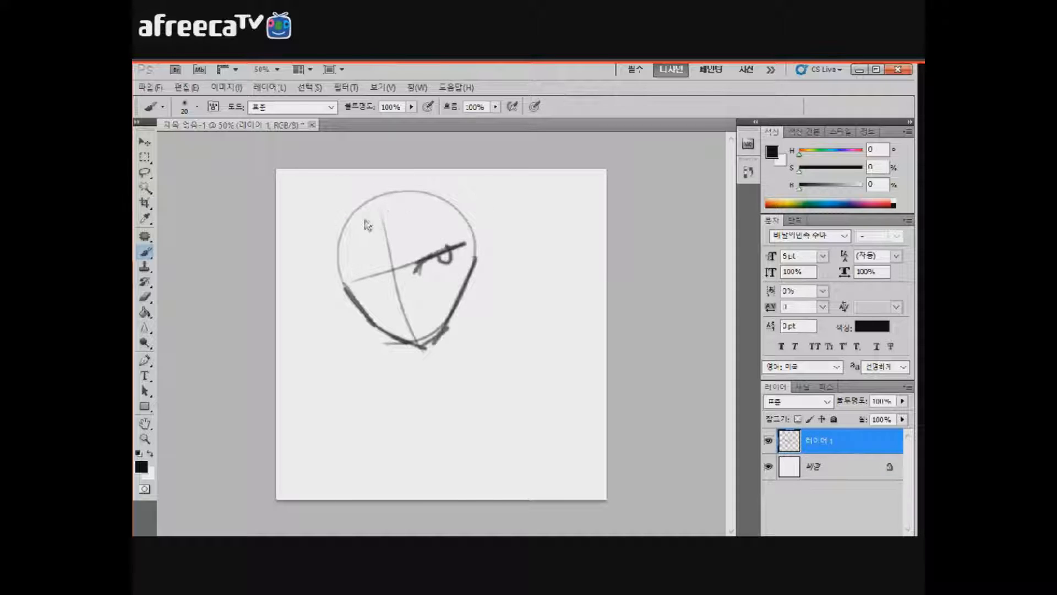
Step: Switch to the 25 px hard brush, try a stroke over the head sketch, and step back until the canvas is empty
left_click(197, 106)
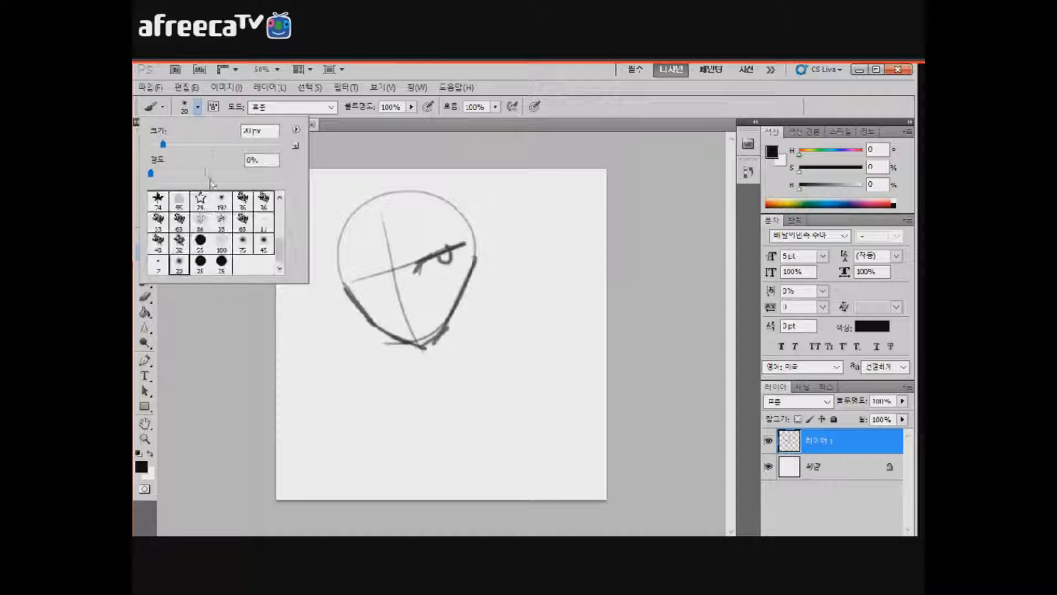
mouse_move(339, 286)
left_mouse_down()
mouse_move(421, 343)
mouse_move(468, 264)
left_mouse_up()
key("ctrl+alt+z")
key("ctrl+alt+z")
key("ctrl+alt+z")
key("ctrl+alt+z")
key("ctrl+alt+z")
key("ctrl+alt+z")
key("ctrl+alt+z")
key("ctrl+alt+z")
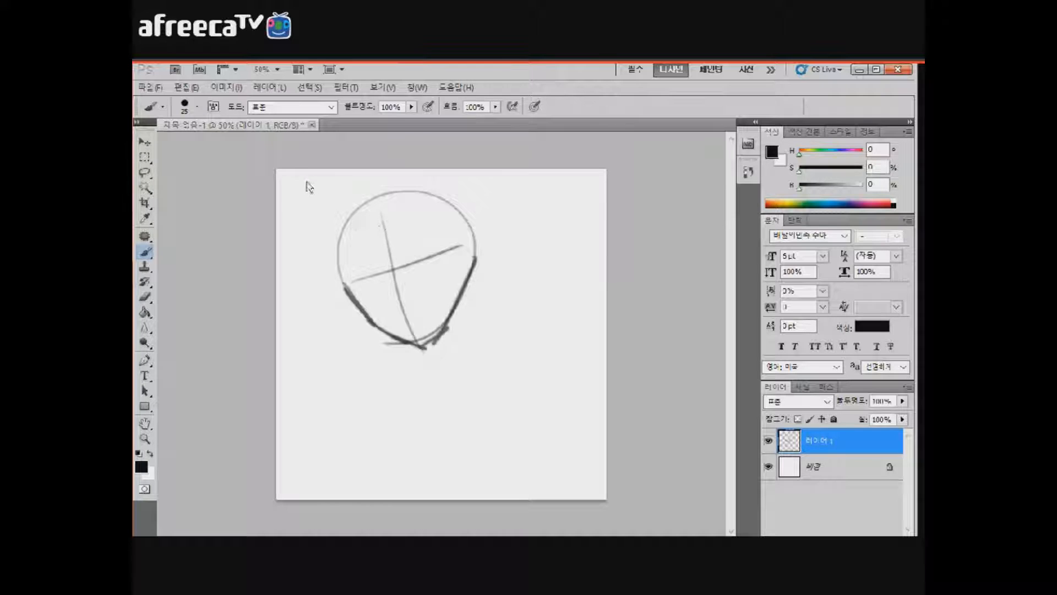
key("ctrl+alt+z")
key("ctrl+alt+z")
key("ctrl+alt+z")
key("ctrl+alt+z")
key("ctrl+alt+z")
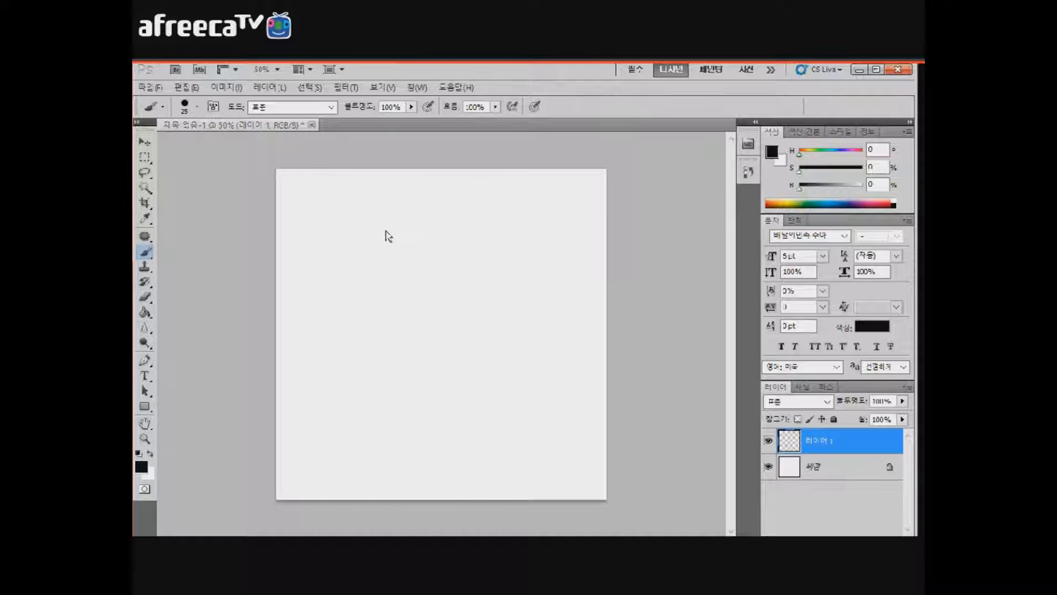
Step: Choose the 20 px soft round brush and sketch a round head with a vertical and a horizontal face guideline
left_click(187, 102)
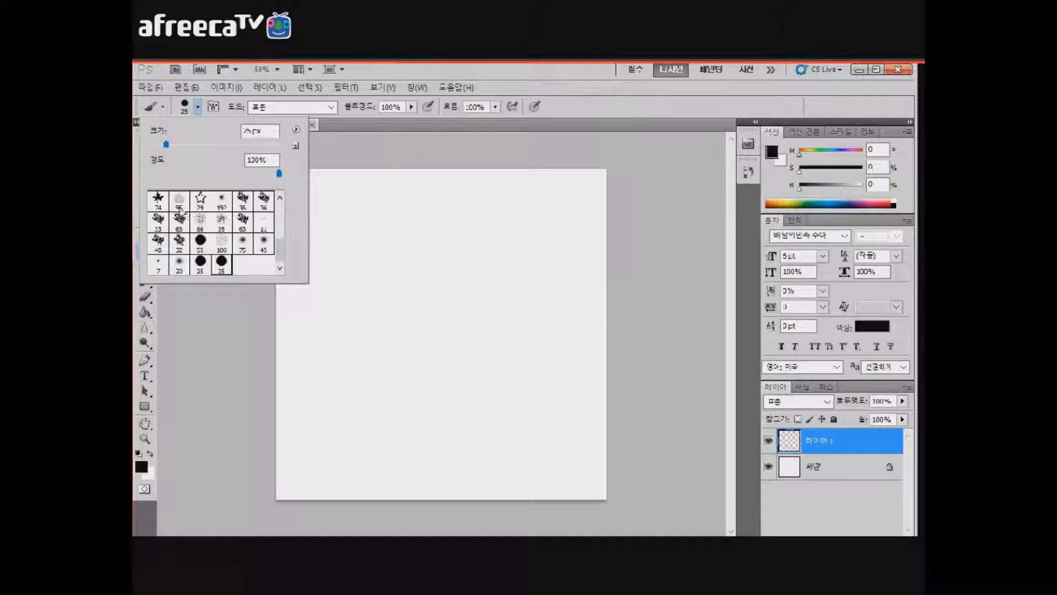
left_click(179, 264)
left_click(309, 238)
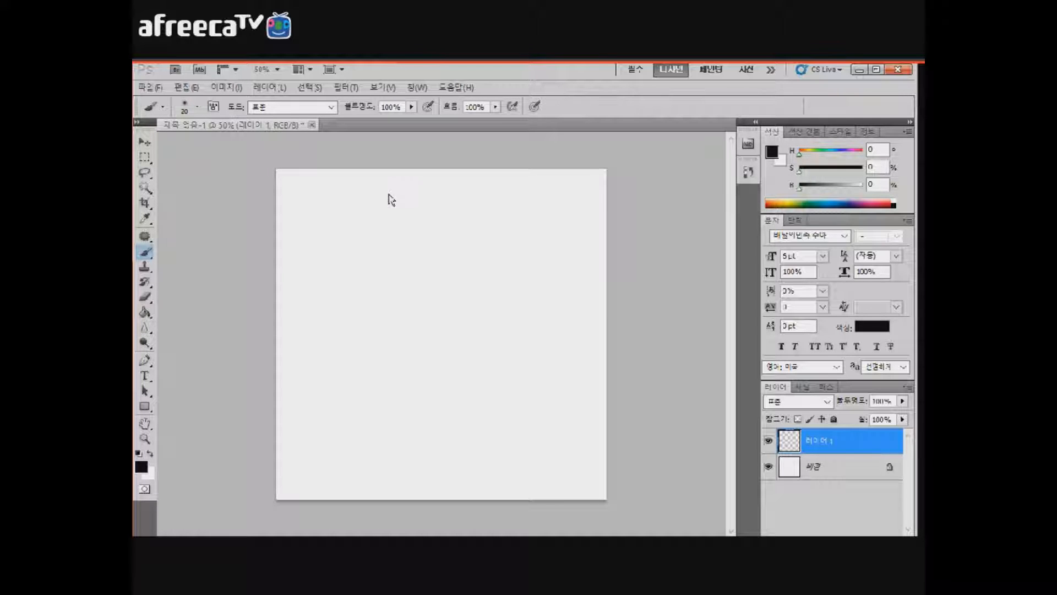
mouse_move(366, 278)
left_mouse_down()
mouse_move(335, 263)
mouse_move(386, 190)
mouse_move(328, 266)
mouse_move(376, 183)
mouse_move(353, 279)
mouse_move(377, 204)
left_mouse_up()
key("ctrl+z")
mouse_move(402, 322)
left_mouse_down()
mouse_move(450, 207)
mouse_move(473, 320)
mouse_move(391, 235)
mouse_move(482, 289)
left_mouse_up()
left_click_drag(410, 230, 442, 334)
left_click_drag(395, 276, 475, 264)
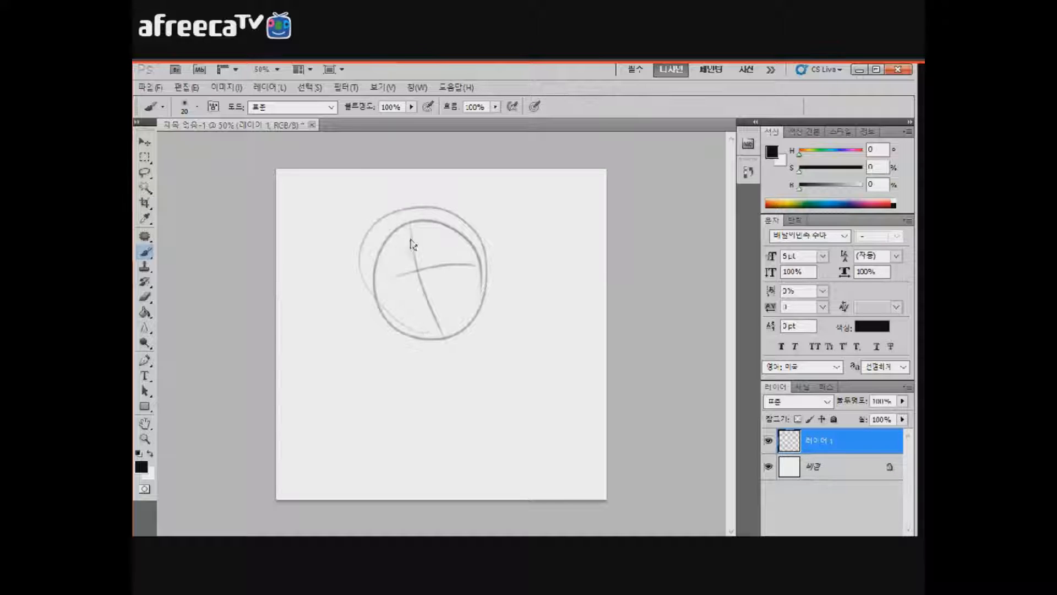
Step: Redraw the horizontal guideline of the head sketch, and step back through the history to clear the whole sketch
key("ctrl+z")
left_click_drag(386, 273, 484, 255)
mouse_move(370, 280)
left_mouse_down()
mouse_move(388, 317)
mouse_move(440, 353)
mouse_move(492, 263)
left_mouse_up()
key("ctrl+alt+z")
key("ctrl+alt+z")
key("ctrl+alt+z")
key("ctrl+alt+z")
key("ctrl+alt+z")
Step: Paint several test strokes with the 20 px soft brush, undoing each one, and reset the colours to their defaults
mouse_move(394, 316)
left_mouse_down()
mouse_move(366, 288)
mouse_move(385, 228)
mouse_move(466, 278)
mouse_move(432, 307)
mouse_move(493, 374)
mouse_move(533, 390)
left_mouse_up()
key("ctrl+z")
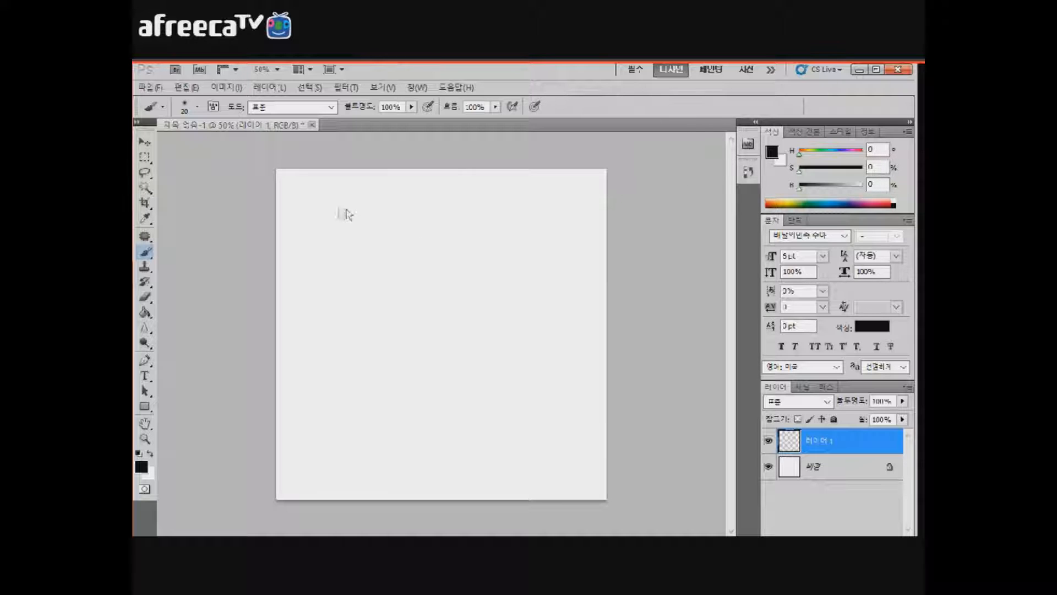
mouse_move(354, 295)
left_mouse_down()
mouse_move(349, 239)
mouse_move(455, 321)
mouse_move(363, 275)
left_mouse_up()
key("ctrl+z")
mouse_move(695, 149)
left_mouse_down()
mouse_move(714, 156)
mouse_move(676, 150)
left_mouse_up()
mouse_move(374, 286)
left_mouse_down()
mouse_move(390, 248)
mouse_move(397, 314)
left_mouse_up()
key("ctrl+z")
left_click_drag(391, 264, 460, 349)
key("ctrl+z")
key("d")
mouse_move(340, 264)
left_mouse_down()
mouse_move(370, 212)
mouse_move(324, 242)
left_mouse_up()
key("ctrl+z")
Step: Select the 20 px soft round brush and show the Shape Dynamics options in the brush settings
left_click(185, 106)
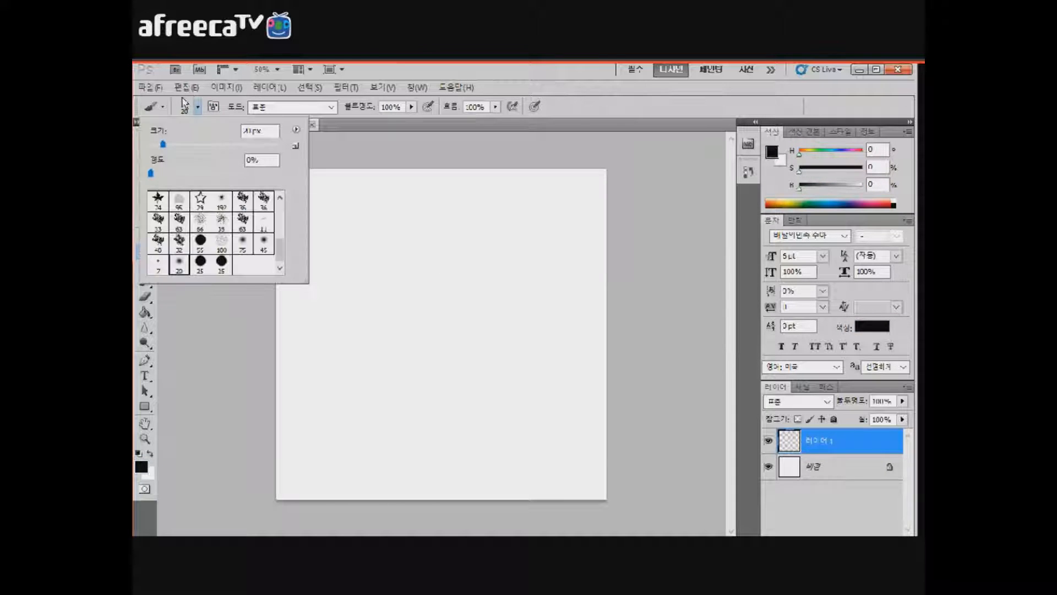
double_click(185, 265)
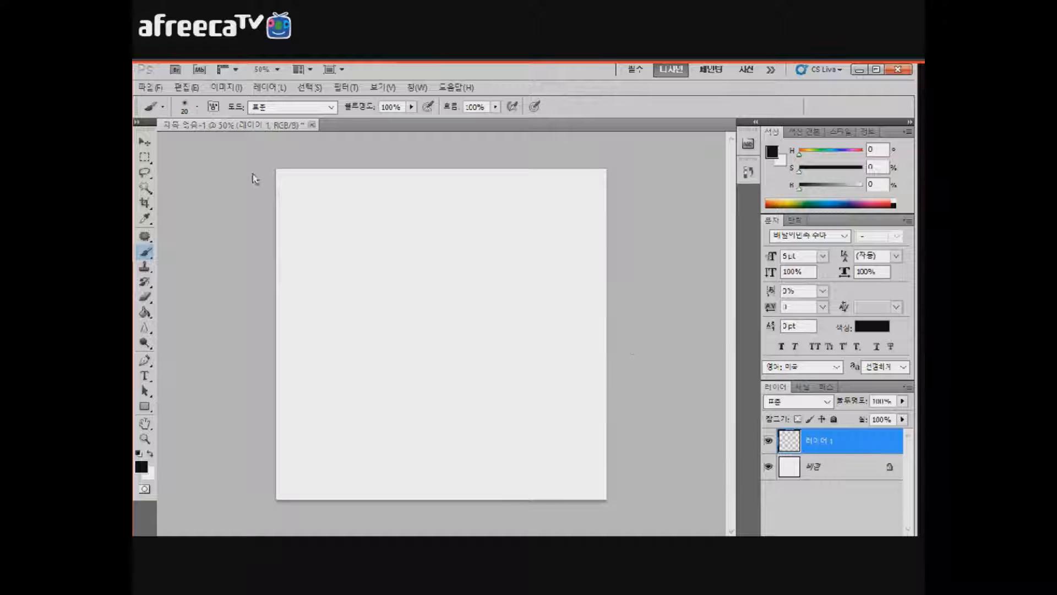
key("F5")
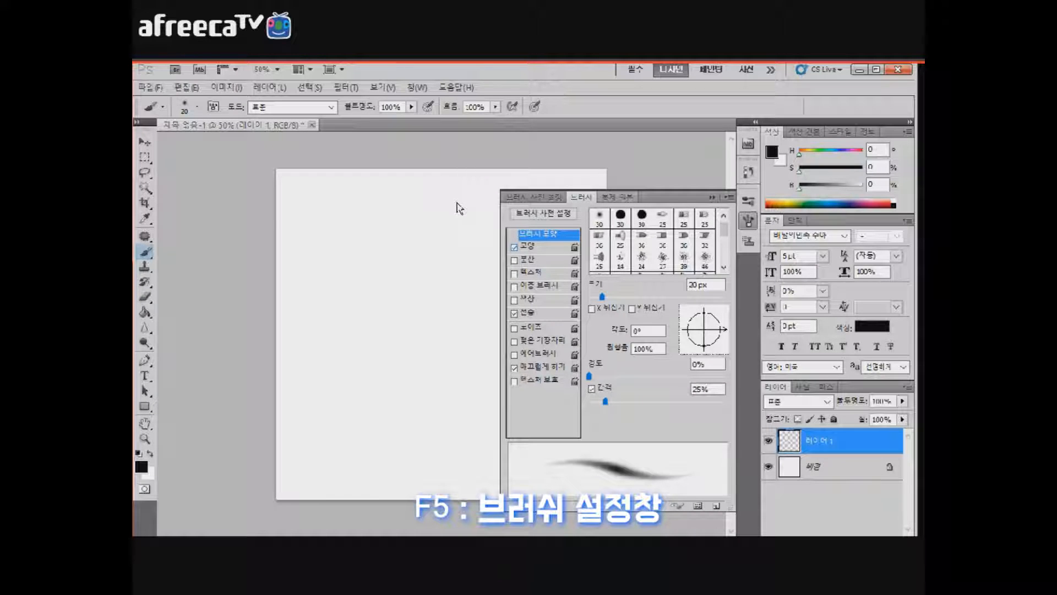
left_click(525, 248)
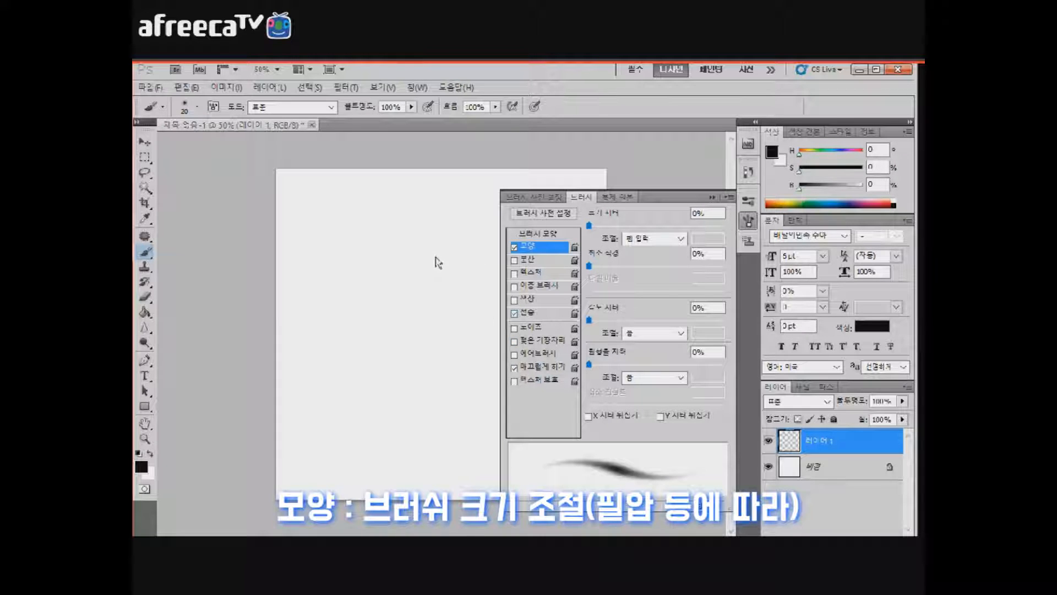
Step: Paint two wavy test strokes with Shape Dynamics on and Transfer off, undoing each one
mouse_move(363, 218)
left_mouse_down()
mouse_move(382, 263)
mouse_move(385, 335)
mouse_move(420, 389)
mouse_move(473, 385)
mouse_move(480, 369)
left_mouse_up()
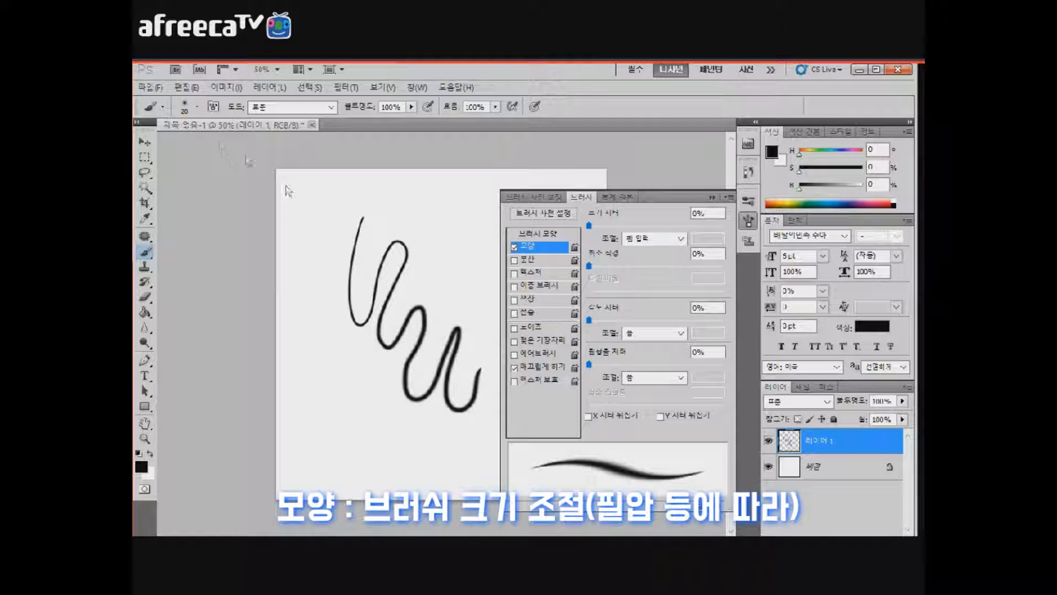
key("ctrl+z")
mouse_move(434, 224)
left_mouse_down()
mouse_move(449, 298)
mouse_move(444, 365)
mouse_move(484, 392)
left_mouse_up()
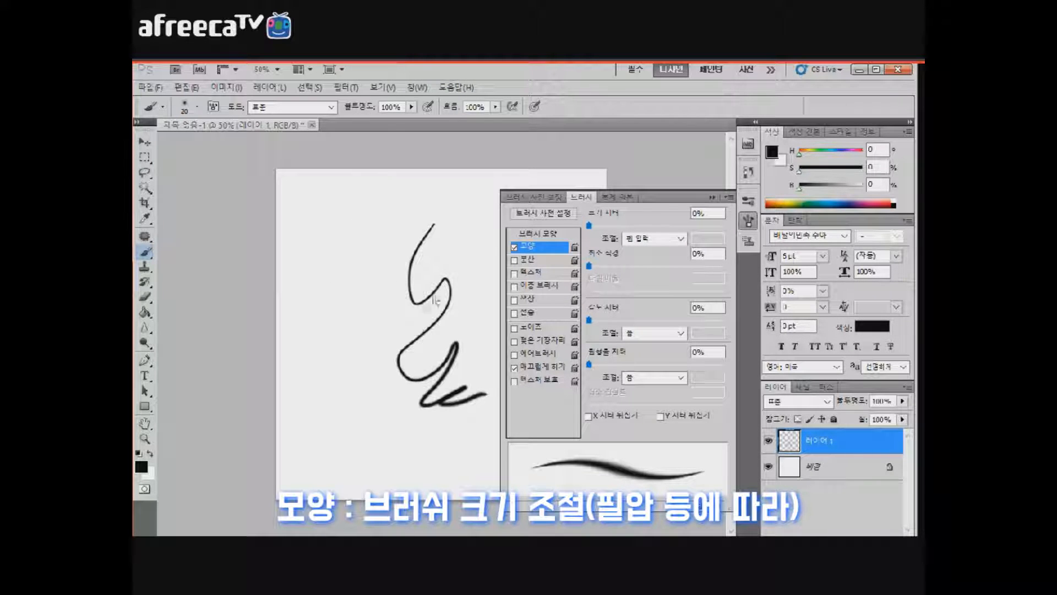
key("ctrl+z")
Step: Test a zigzag with Transfer on and Shape Dynamics off, undo it, and turn Shape Dynamics back on
left_click(514, 246)
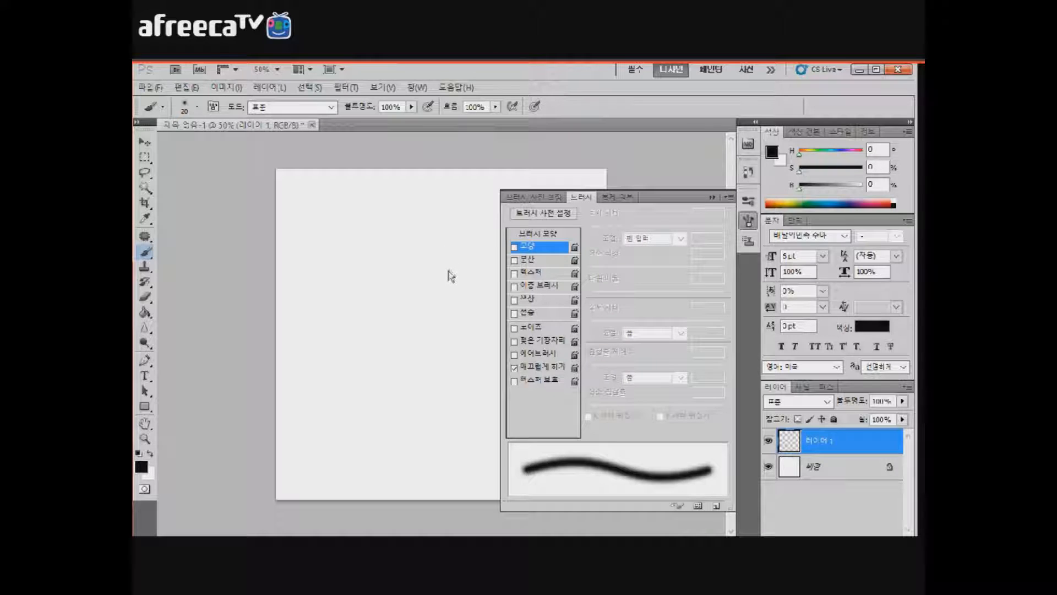
left_click(514, 313)
mouse_move(352, 231)
left_mouse_down()
mouse_move(389, 249)
mouse_move(378, 380)
mouse_move(435, 329)
mouse_move(468, 416)
left_mouse_up()
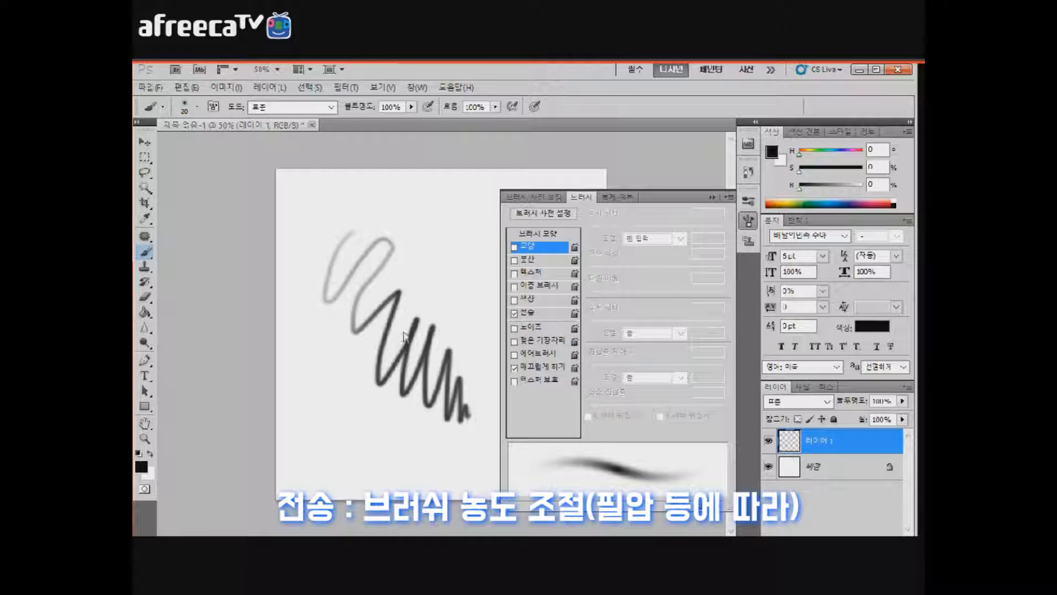
key("ctrl+z")
left_click(514, 247)
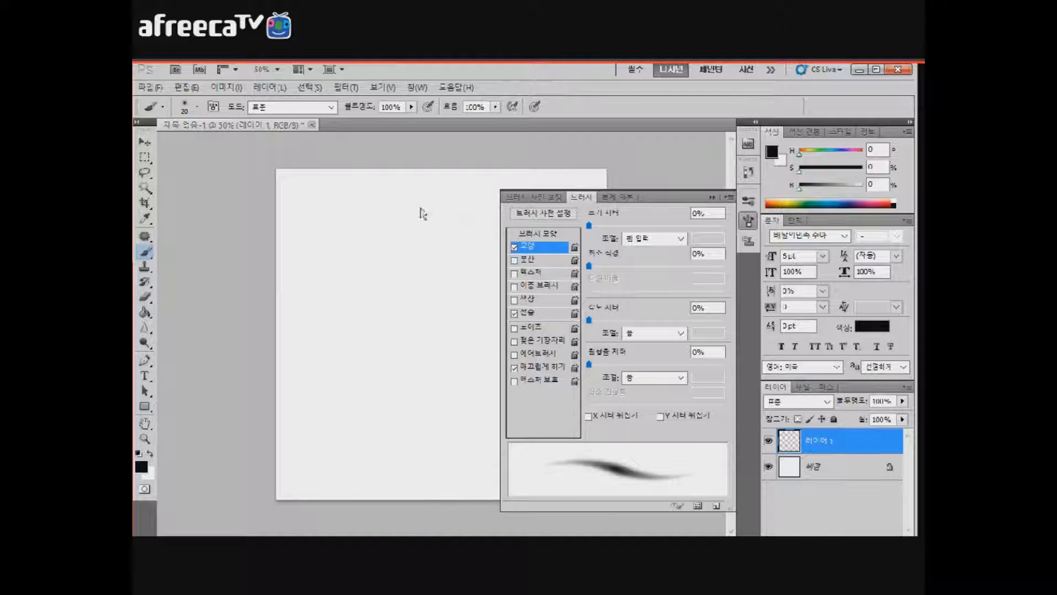
Step: Review the brush presets and the Transfer and Shape Dynamics options of the 20 px soft brush
left_click(196, 107)
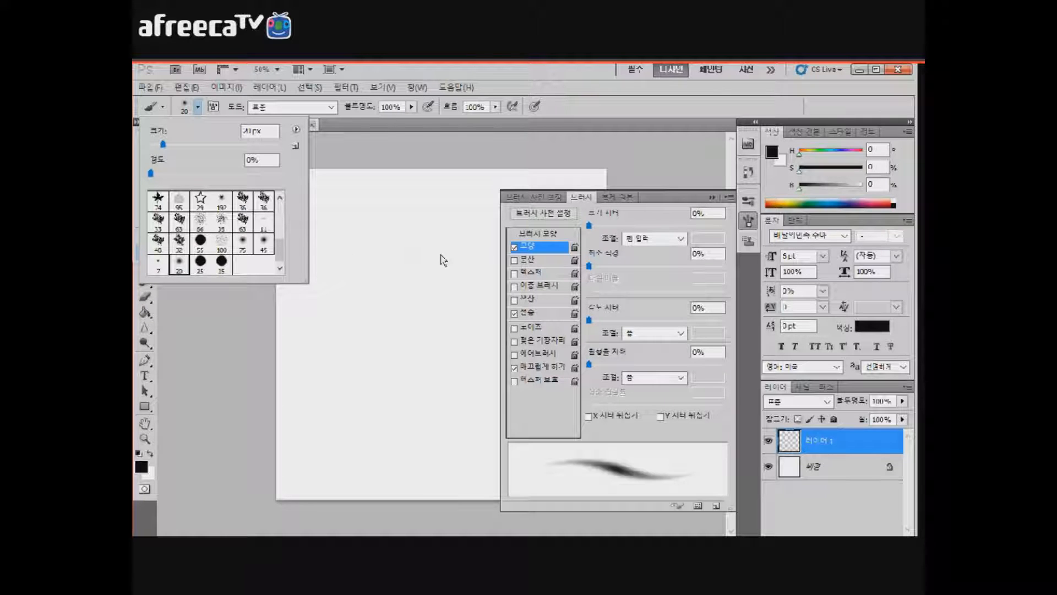
left_click(196, 106)
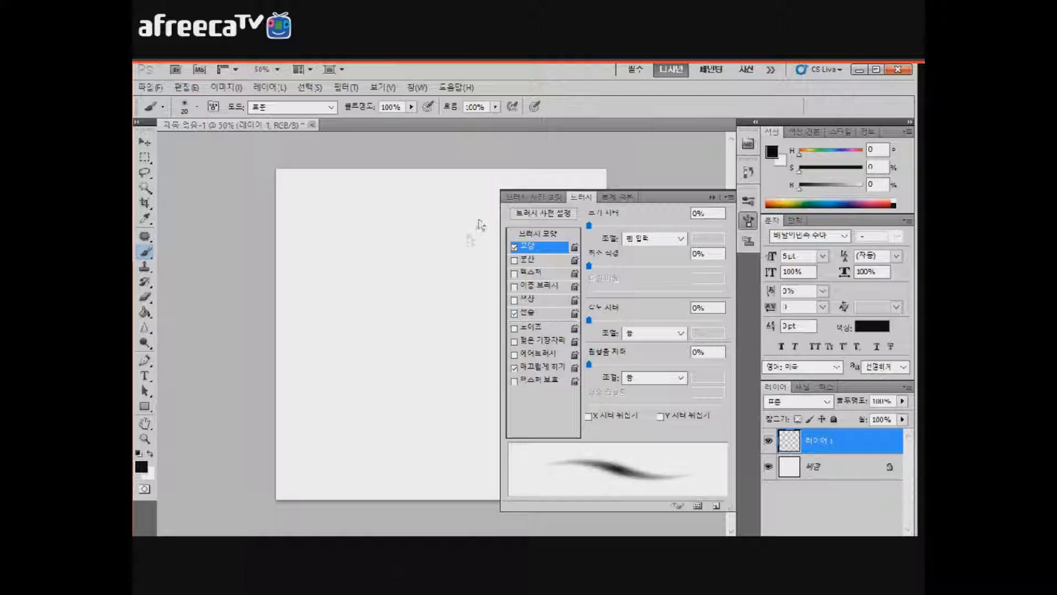
left_click(536, 313)
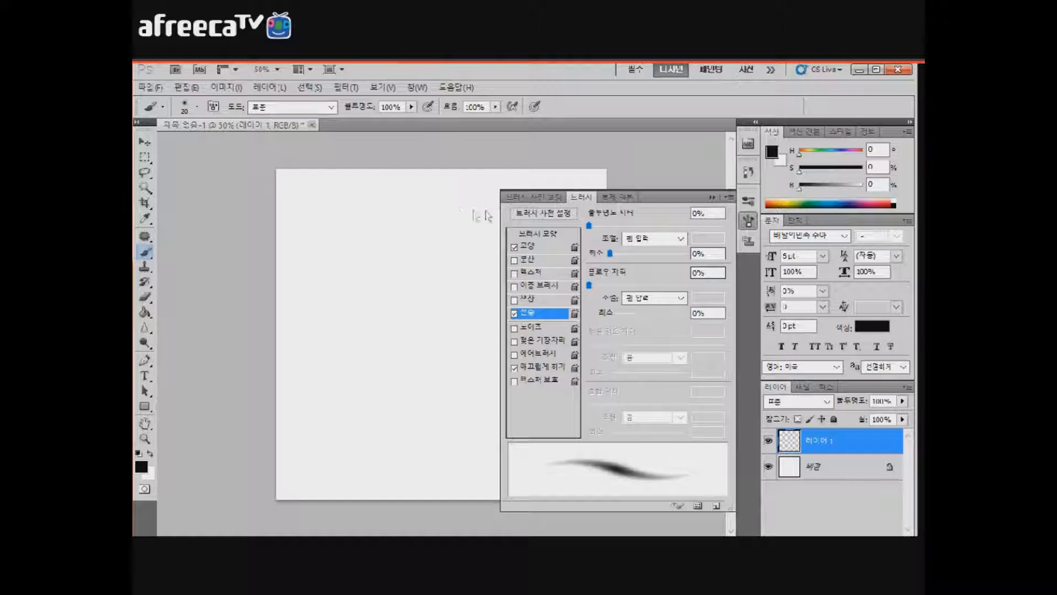
left_click(527, 246)
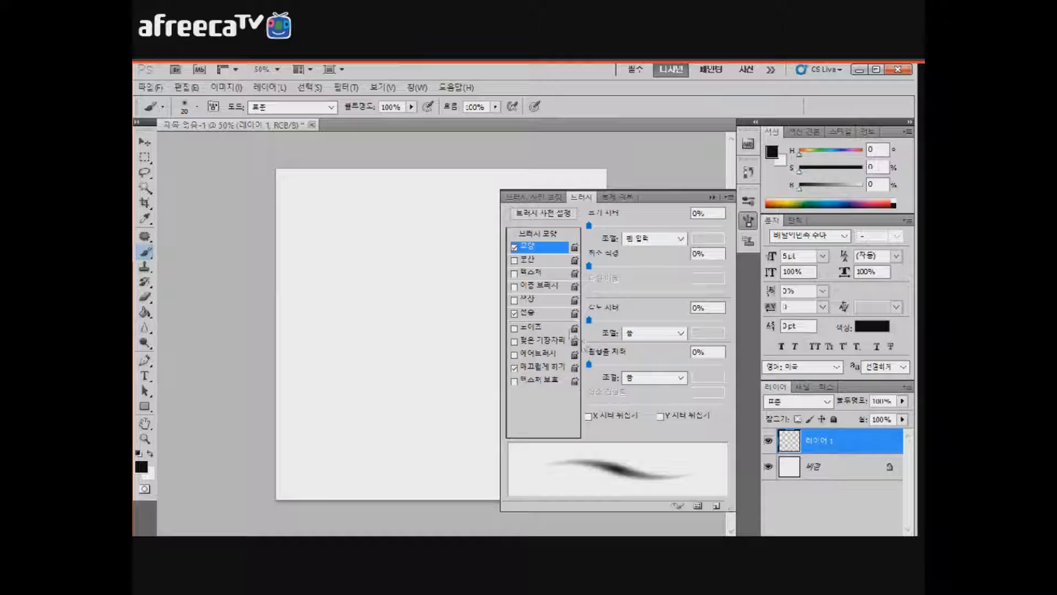
Step: Close the brush settings, paint a diagonal test stroke on the canvas, and undo it
left_click(599, 170)
mouse_move(413, 251)
left_mouse_down()
mouse_move(385, 324)
mouse_move(495, 337)
mouse_move(561, 377)
left_mouse_up()
key("ctrl+z")
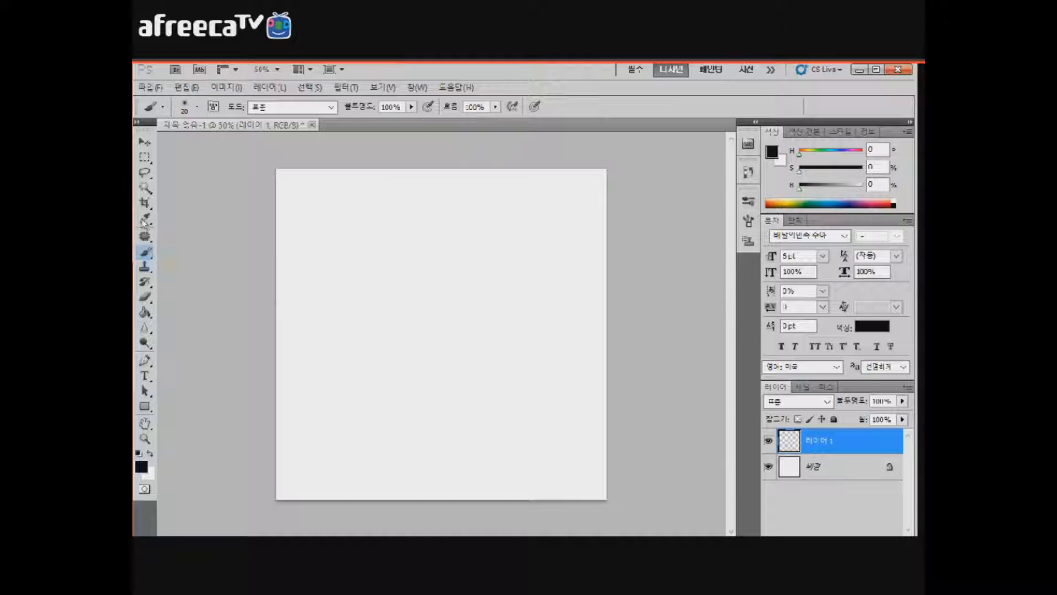
Step: Activate the Clone Stamp tool and open the photo FB_IMG_1456196408906.jpg
key("s")
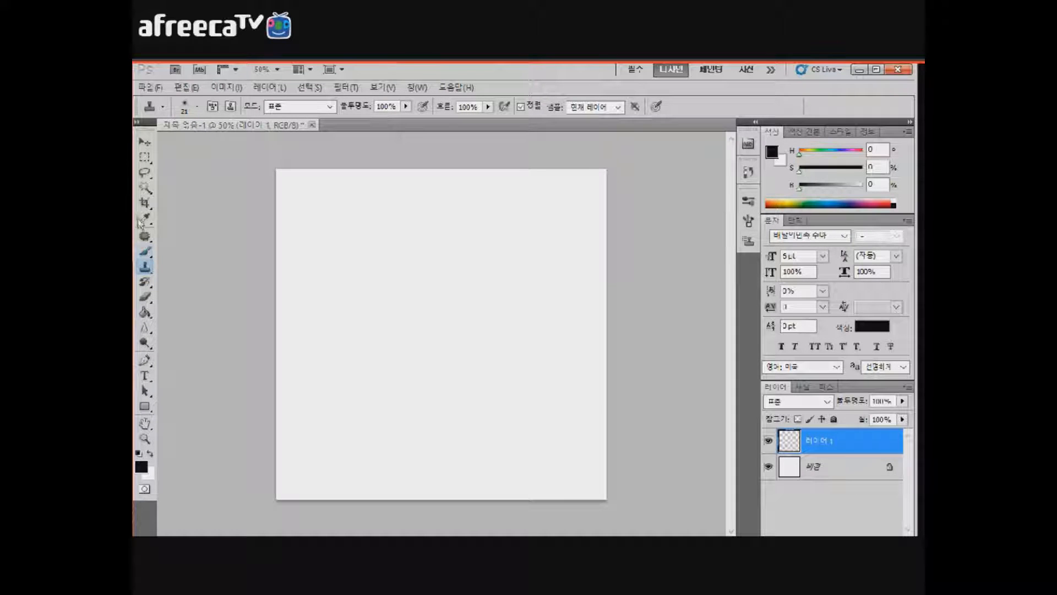
left_click(150, 87)
left_click(165, 113)
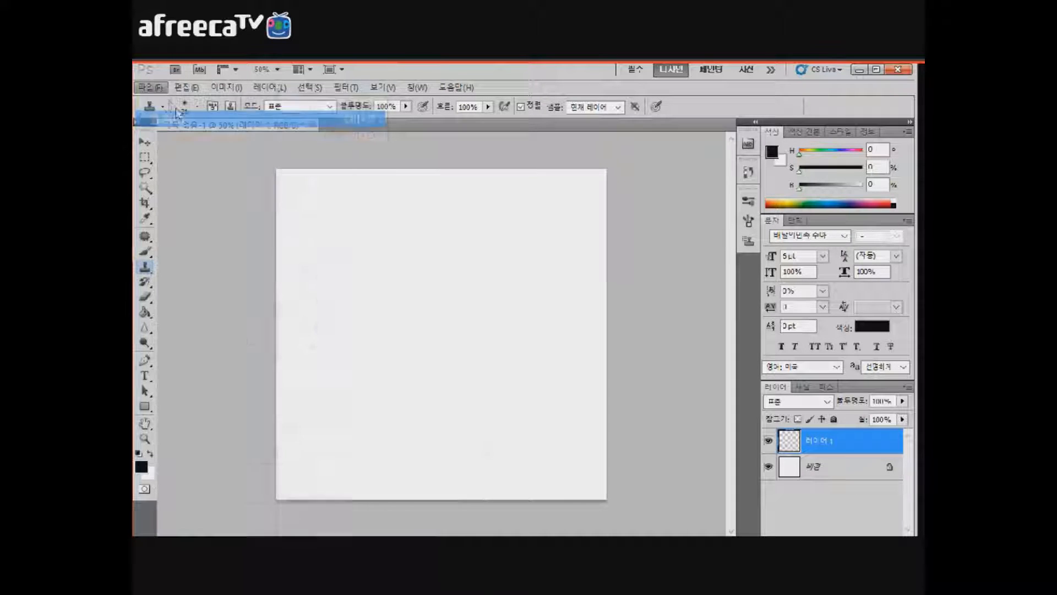
scroll(627, 141, "down", 3)
left_click(644, 181)
key("Return")
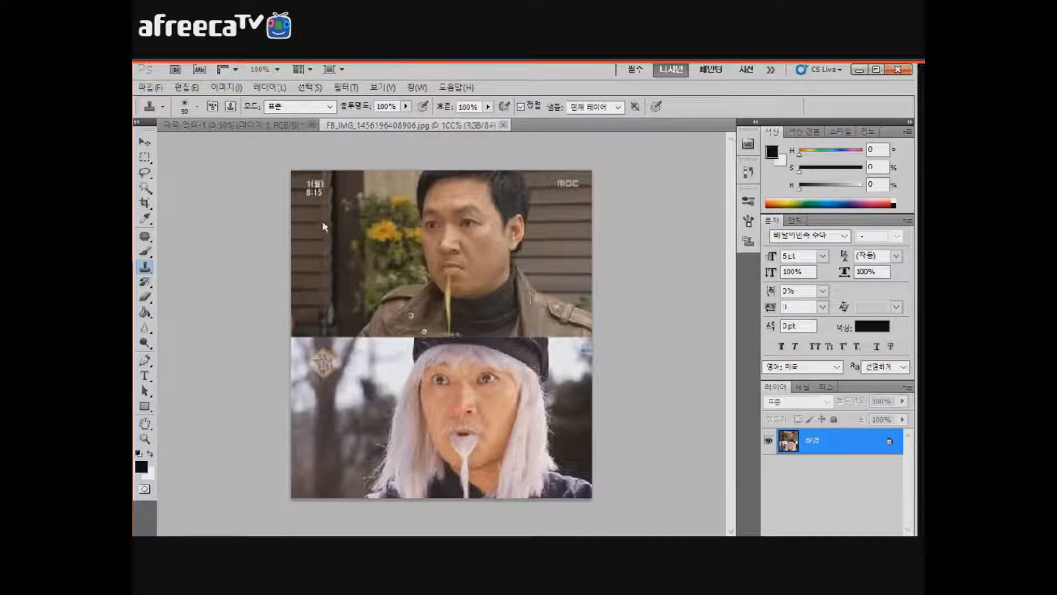
Step: Enlarge the Clone Stamp brush to 150 px and clone the man's face onto the wall and flowers beside him in the upper photo
key("bracketright")
key("bracketright")
key("bracketright")
key("bracketright")
key("bracketright")
key("bracketright")
key("bracketright")
mouse_move(407, 208)
left_mouse_down()
mouse_move(374, 220)
mouse_move(326, 195)
mouse_move(323, 207)
mouse_move(307, 202)
mouse_move(297, 213)
mouse_move(331, 221)
mouse_move(342, 275)
mouse_move(314, 199)
mouse_move(304, 250)
mouse_move(308, 291)
mouse_move(342, 342)
mouse_move(371, 285)
mouse_move(380, 308)
mouse_move(385, 287)
mouse_move(372, 209)
left_mouse_up()
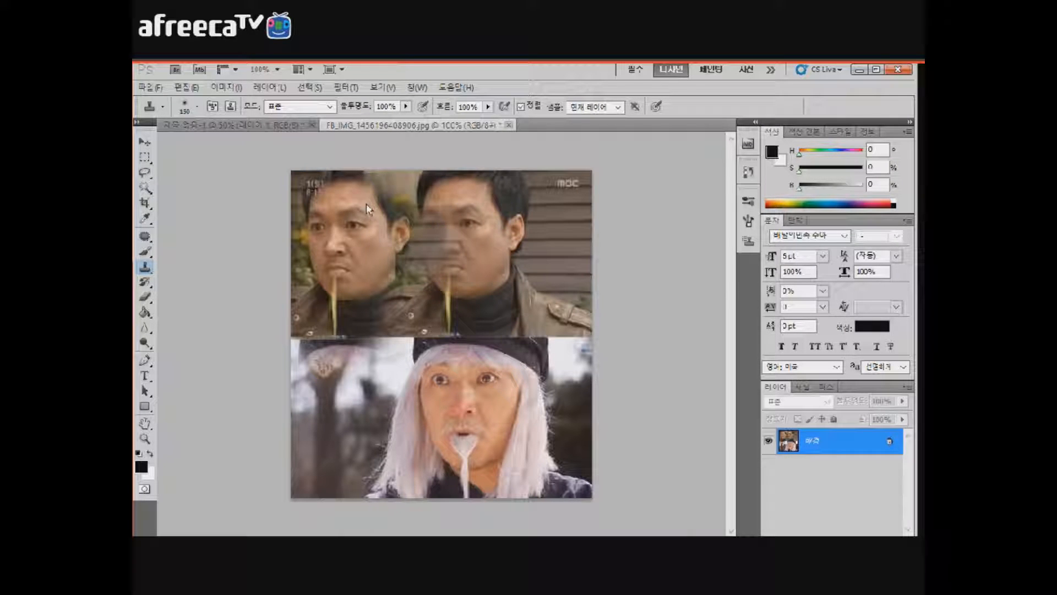
mouse_move(368, 201)
left_mouse_down()
mouse_move(397, 224)
mouse_move(388, 188)
left_mouse_up()
Step: Undo the Clone Stamp strokes on the photo
key("ctrl+z")
key("ctrl+alt+z")
key("ctrl+alt+z")
key("ctrl+alt+z")
key("ctrl+alt+z")
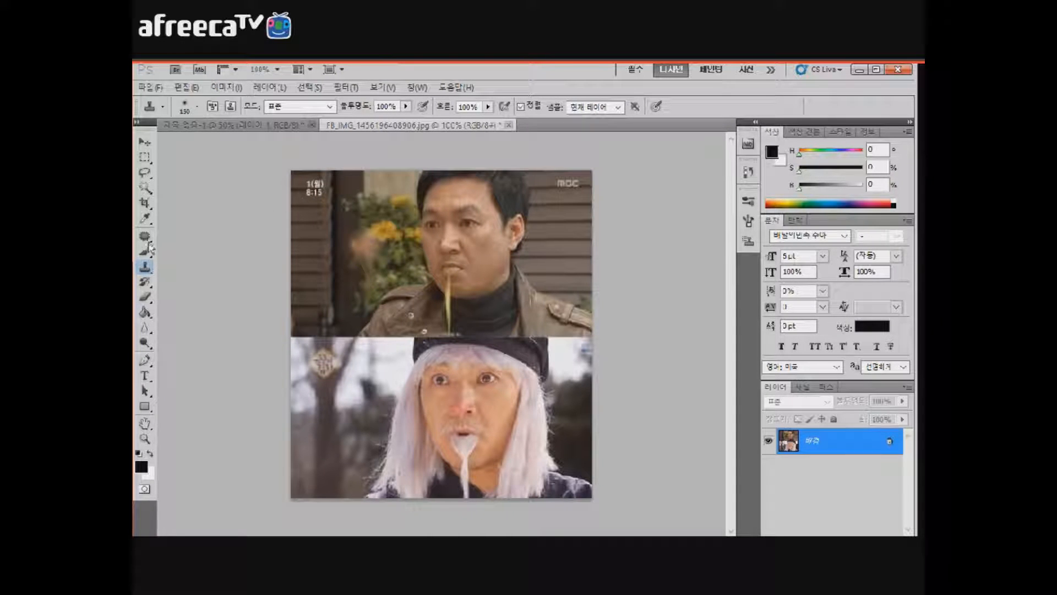
Step: Activate the History Brush tool and review the tools grouped with it
left_click(145, 282)
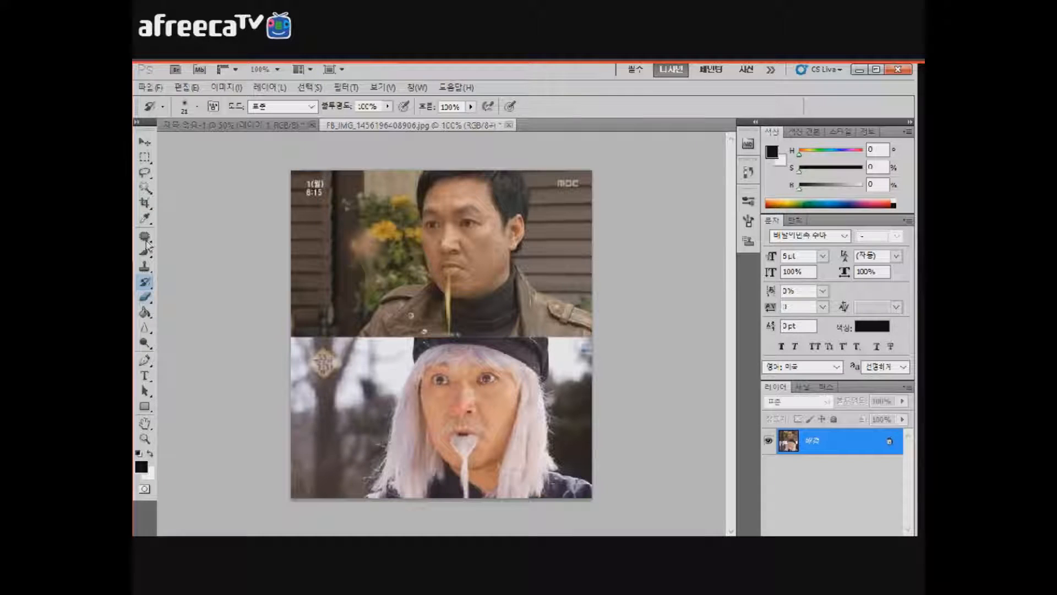
right_click(144, 281)
left_click(141, 232)
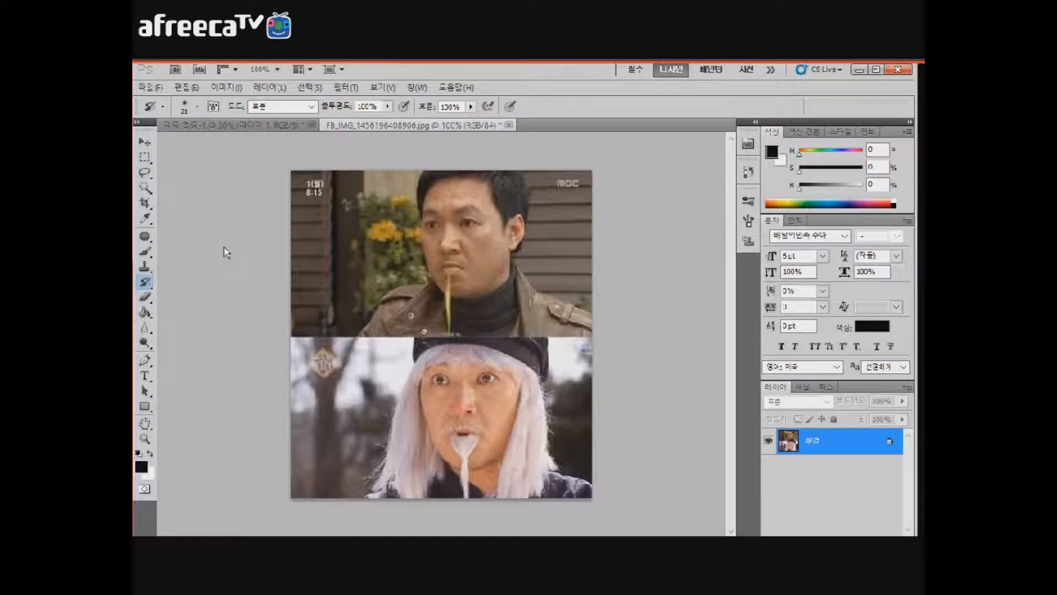
Step: Switch to the untitled document and paint a large soft black patch diagonally across the layer with an enlarged brush
key("e")
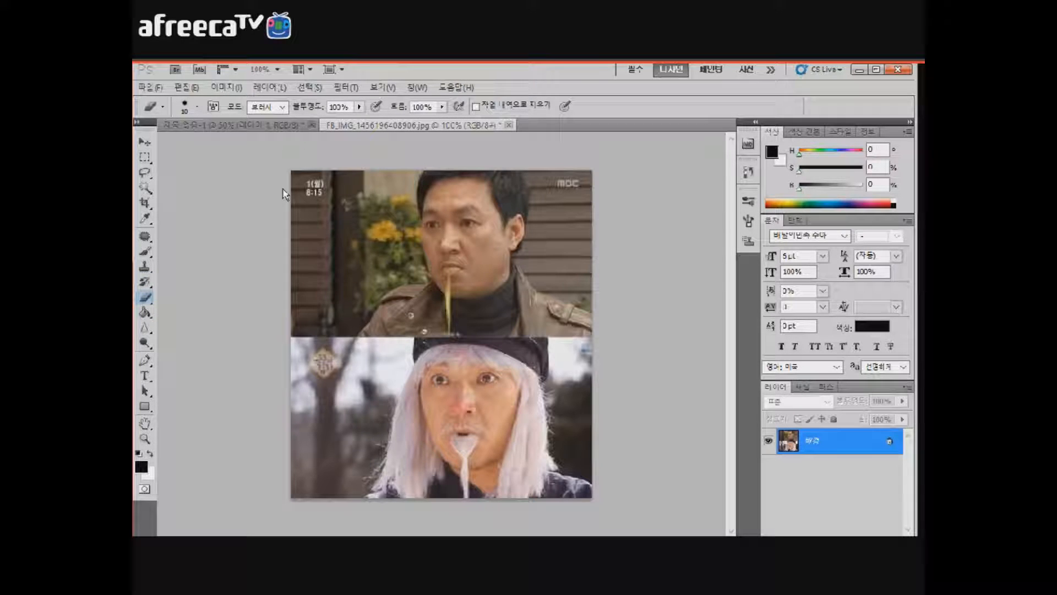
left_click(234, 124)
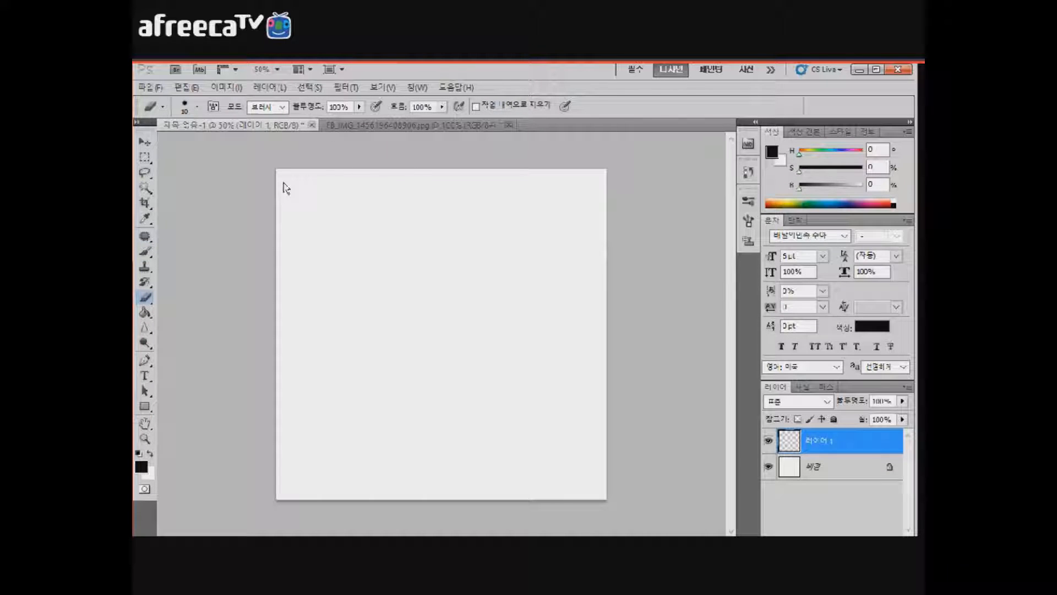
key("b")
key("bracketright")
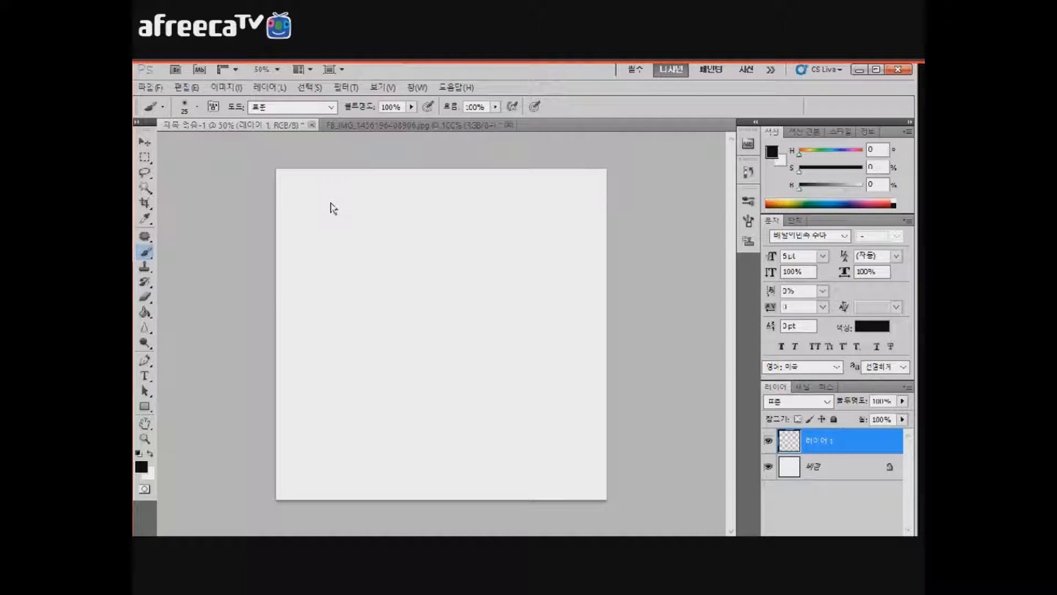
mouse_move(332, 211)
left_mouse_down()
mouse_move(361, 173)
mouse_move(427, 352)
mouse_move(373, 278)
mouse_move(460, 314)
mouse_move(465, 352)
mouse_move(504, 366)
left_mouse_up()
Step: Erase a short test stroke inside the black patch with the 10 px Eraser and undo it
key("e")
mouse_move(457, 311)
left_mouse_down()
mouse_move(347, 252)
mouse_move(361, 343)
mouse_move(509, 413)
mouse_move(524, 388)
mouse_move(485, 309)
left_mouse_up()
key("ctrl+z")
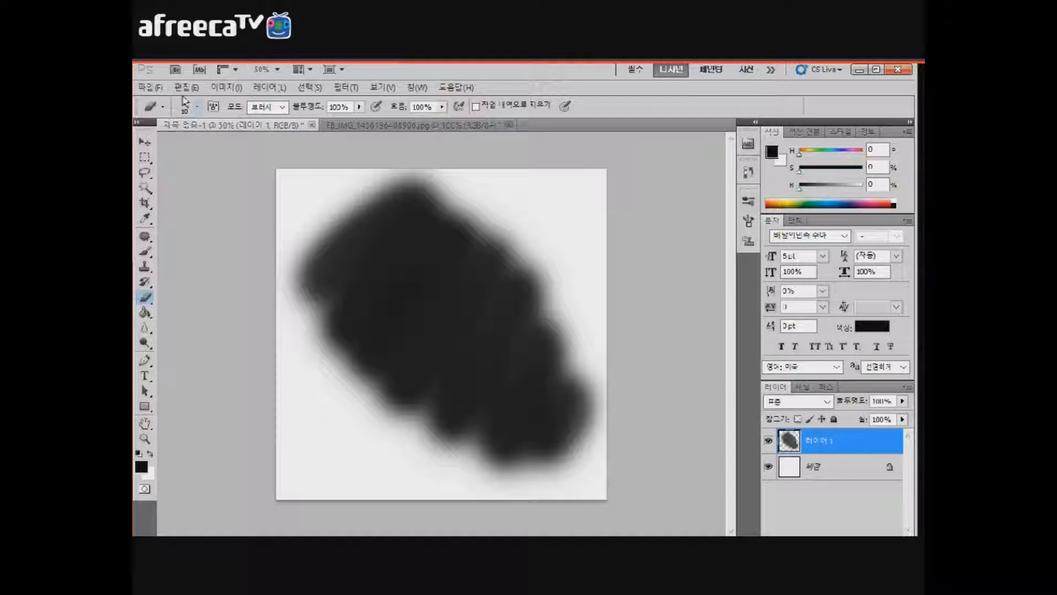
Step: Scribble through the black patch with the Eraser's 20 px soft preset, undo the scribble and check the brush presets again
left_click(197, 107)
key("bracketright")
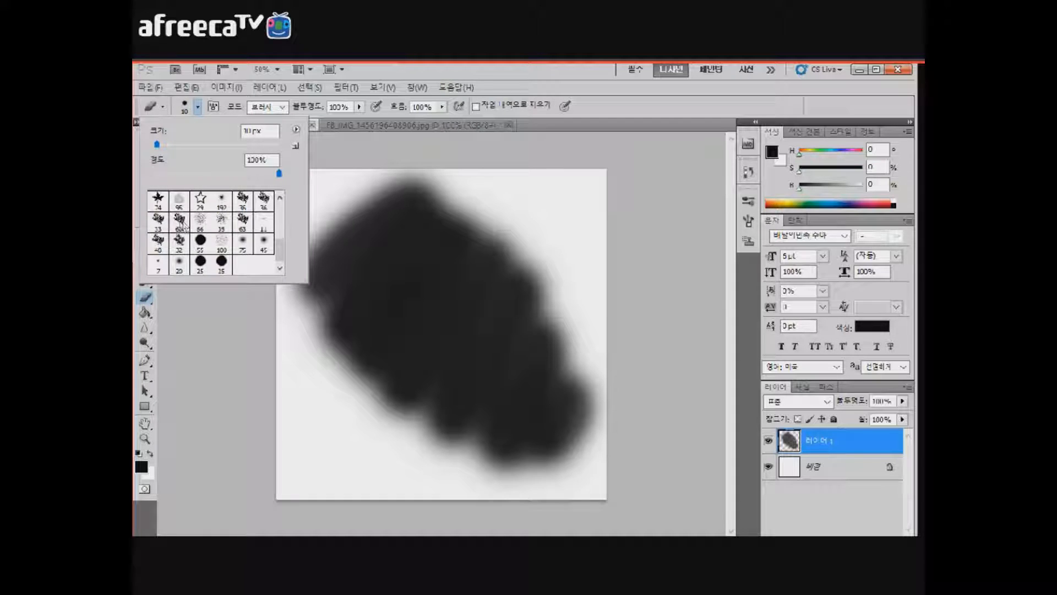
mouse_move(363, 248)
left_mouse_down()
mouse_move(377, 312)
mouse_move(403, 336)
mouse_move(473, 344)
mouse_move(528, 422)
mouse_move(410, 250)
mouse_move(529, 336)
mouse_move(407, 264)
mouse_move(507, 375)
mouse_move(380, 344)
left_mouse_up()
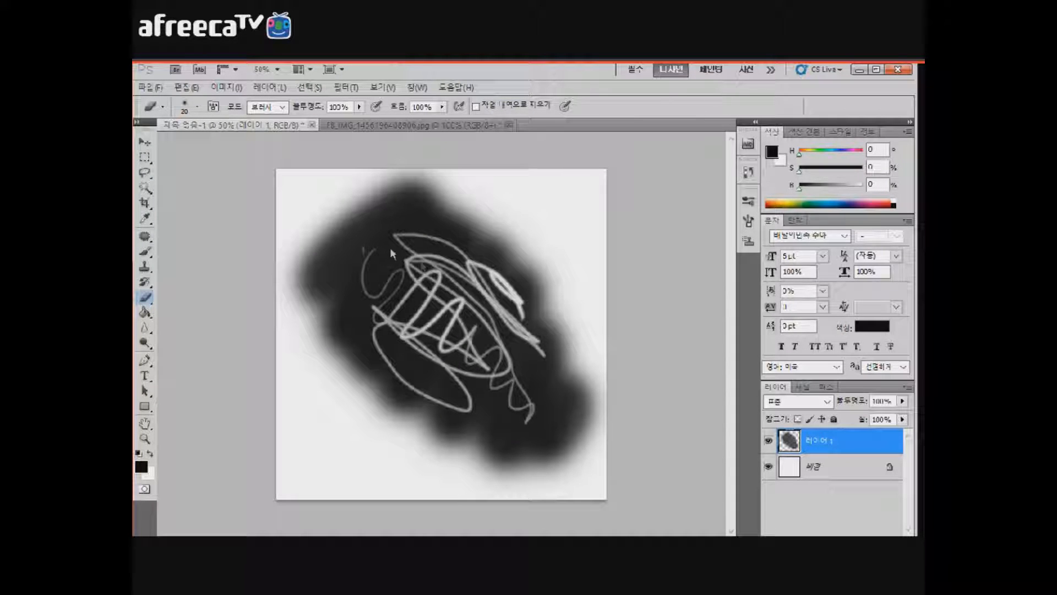
key("ctrl+z")
left_click(184, 104)
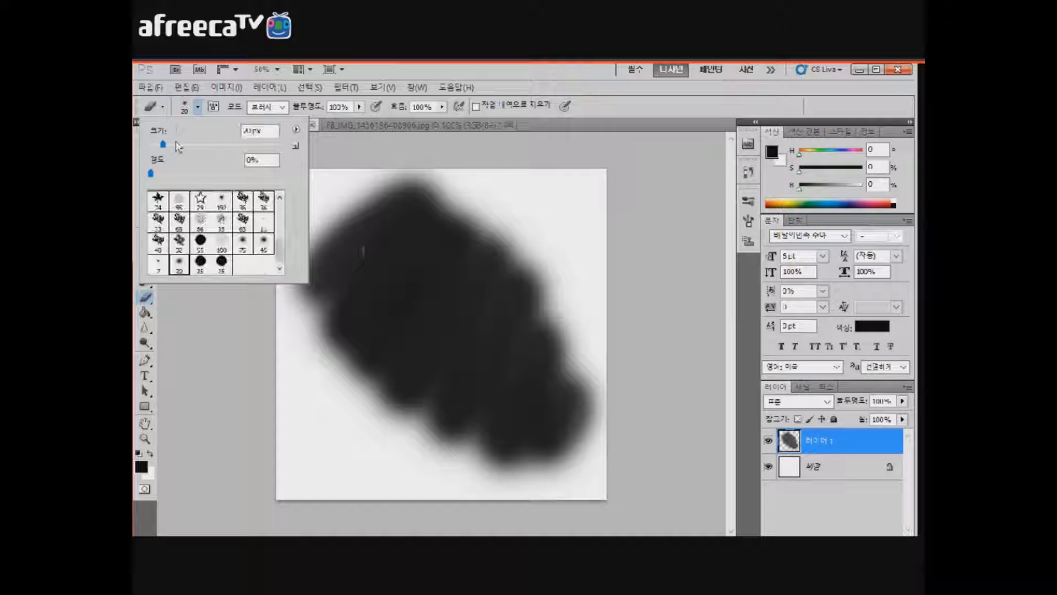
left_click(184, 101)
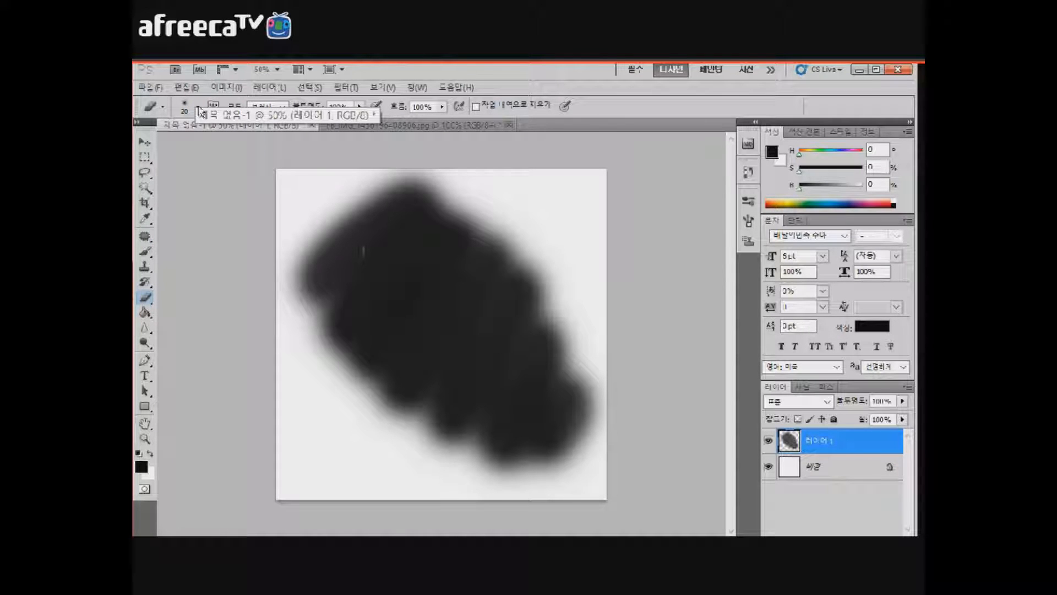
Step: Switch from the Paint Bucket to the Gradient tool and draw a diagonal black-to-white gradient over the layer
key("g")
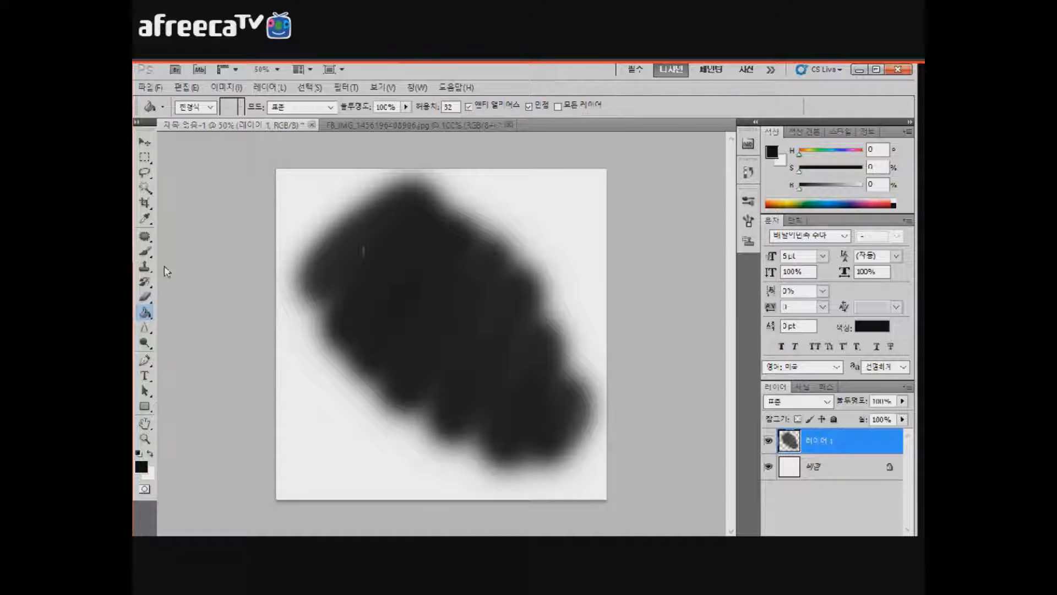
left_click(145, 312)
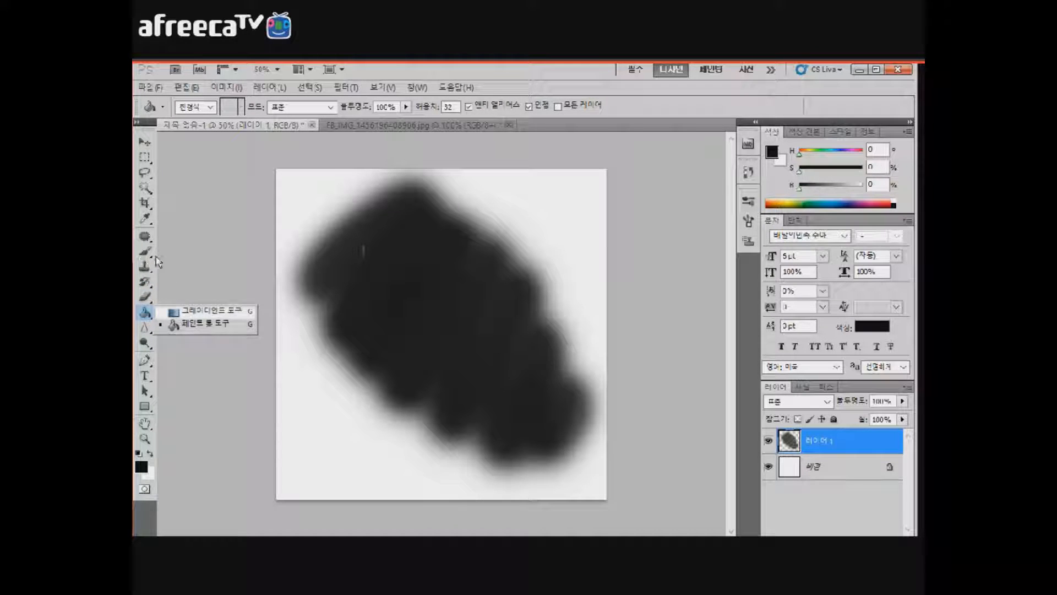
key("shift+g")
left_click_drag(306, 170, 437, 378)
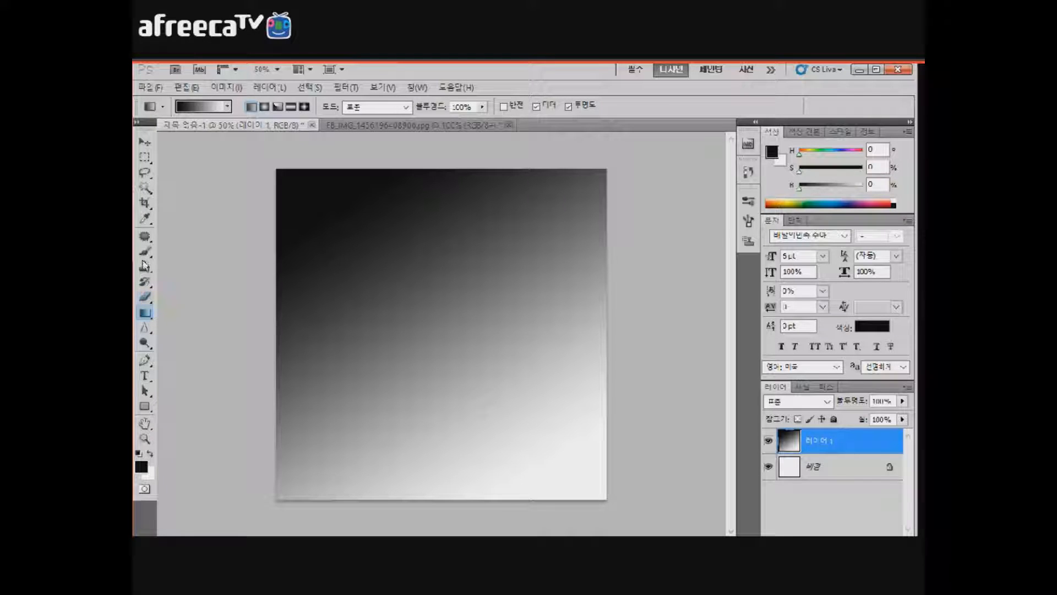
Step: Fill the layer with black and draw a diagonal rainbow gradient over it, replacing the first attempt with a narrower band
left_click(145, 313)
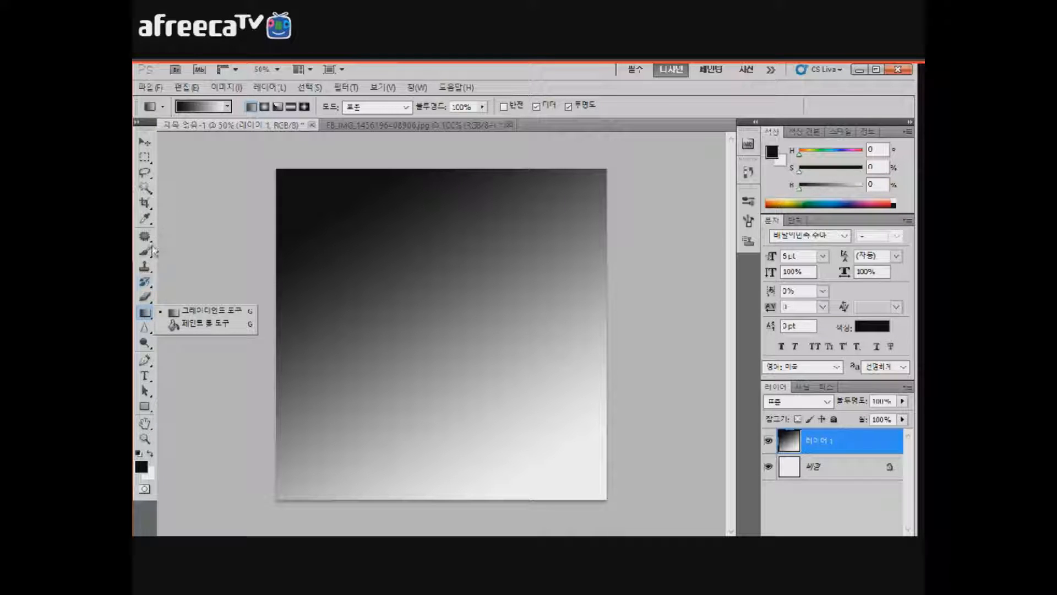
key("alt+BackSpace")
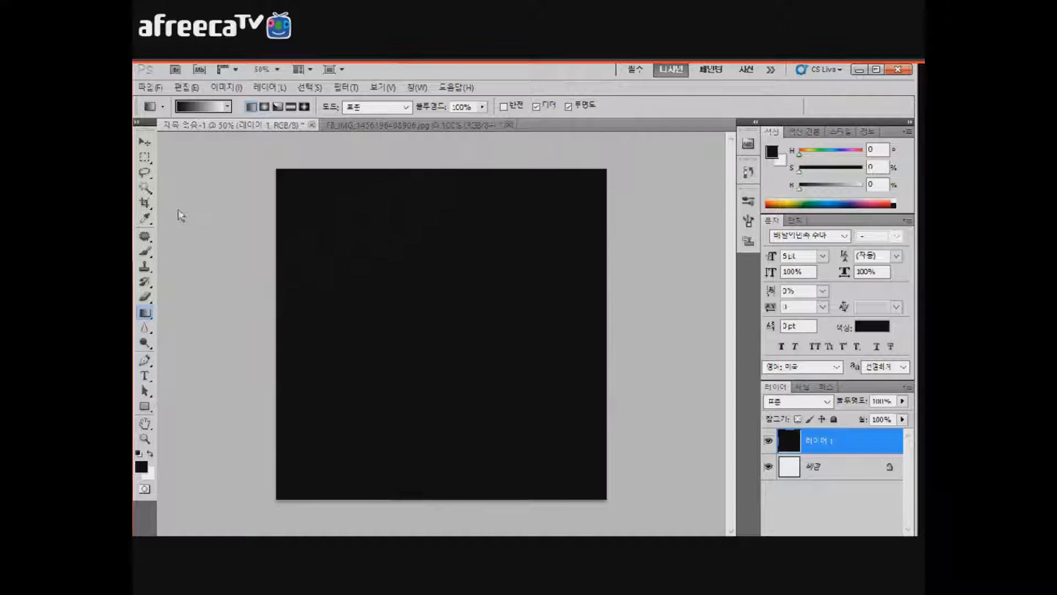
left_click(208, 107)
left_click(179, 175)
left_click_drag(292, 280, 517, 380)
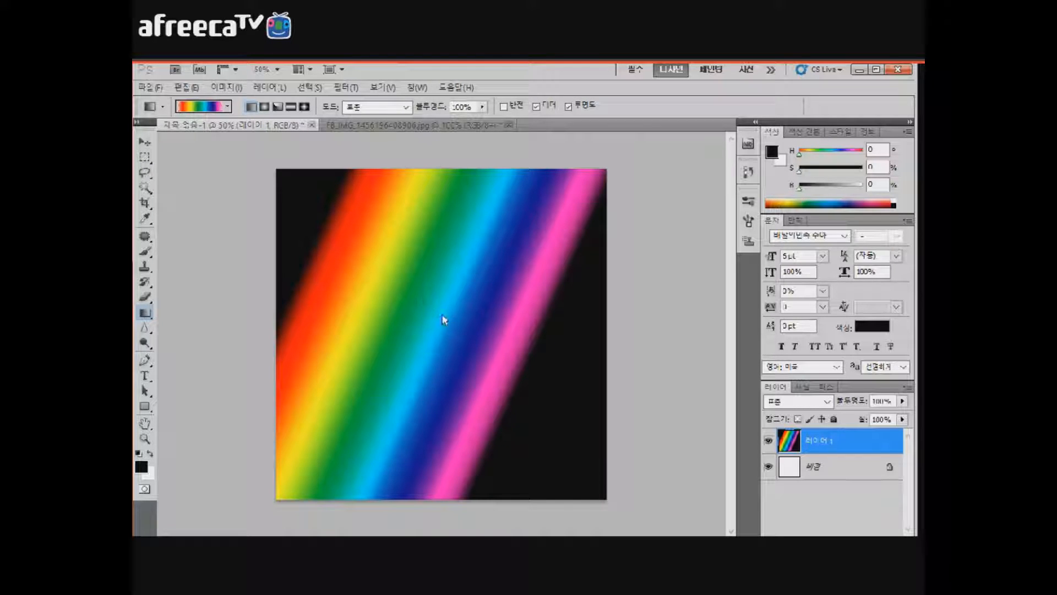
key("ctrl+z")
left_click_drag(406, 246, 468, 283)
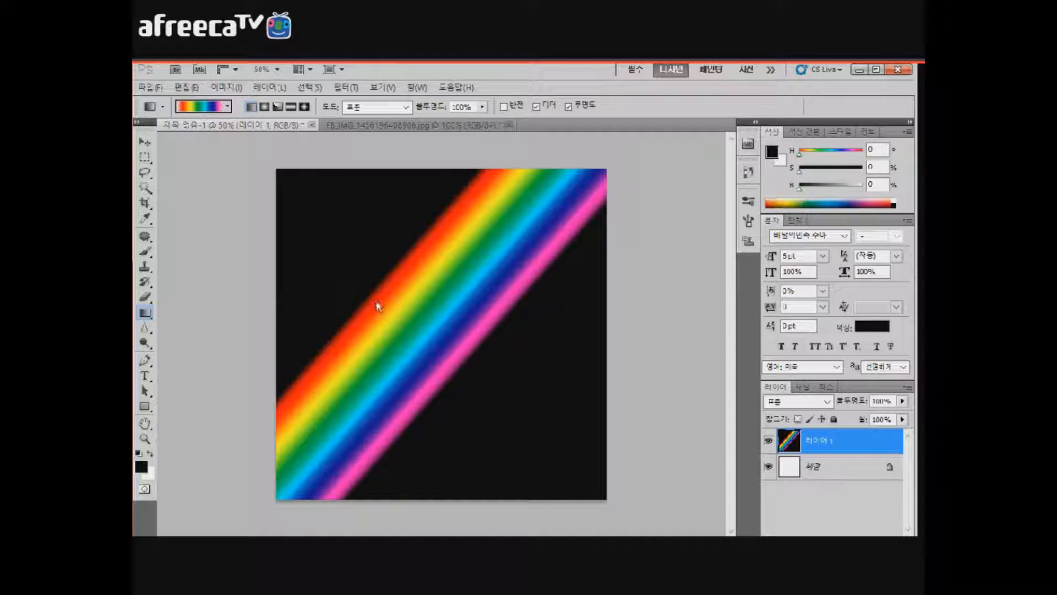
Step: Undo the gradients, the black fill and the painted patch until the layer is empty
key("ctrl+alt+z")
key("ctrl+alt+z")
key("ctrl+alt+z")
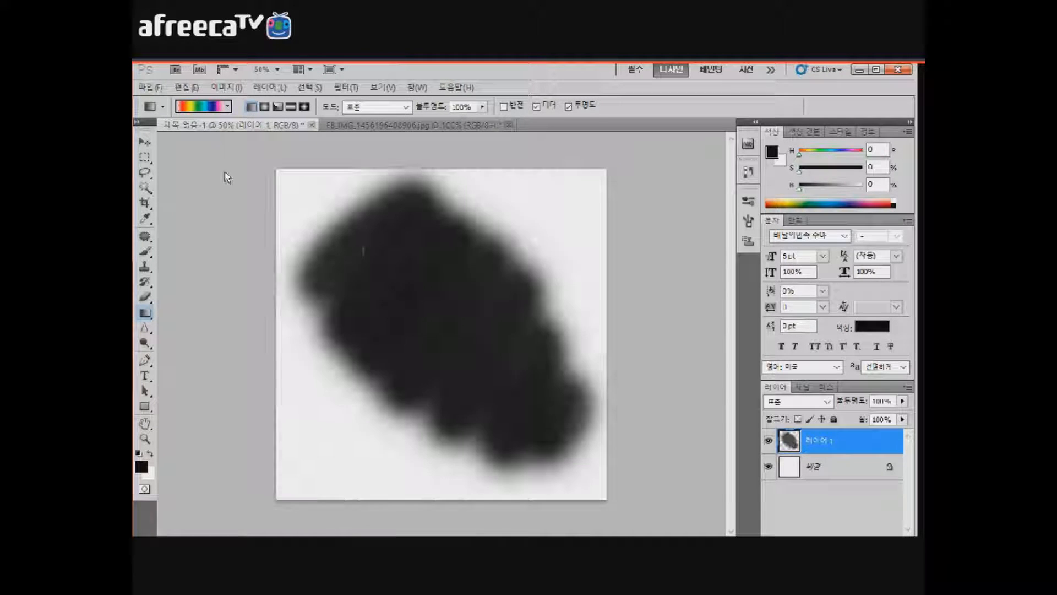
key("ctrl+alt+z")
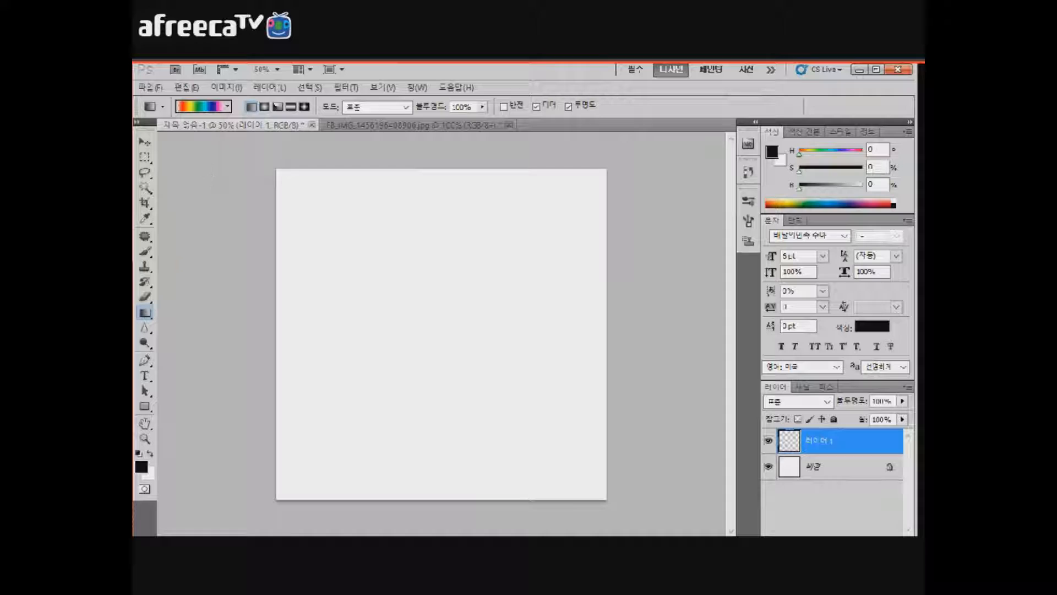
Step: Activate the Sharpen tool and review the Blur, Sharpen and Smudge tools in its group
key("r")
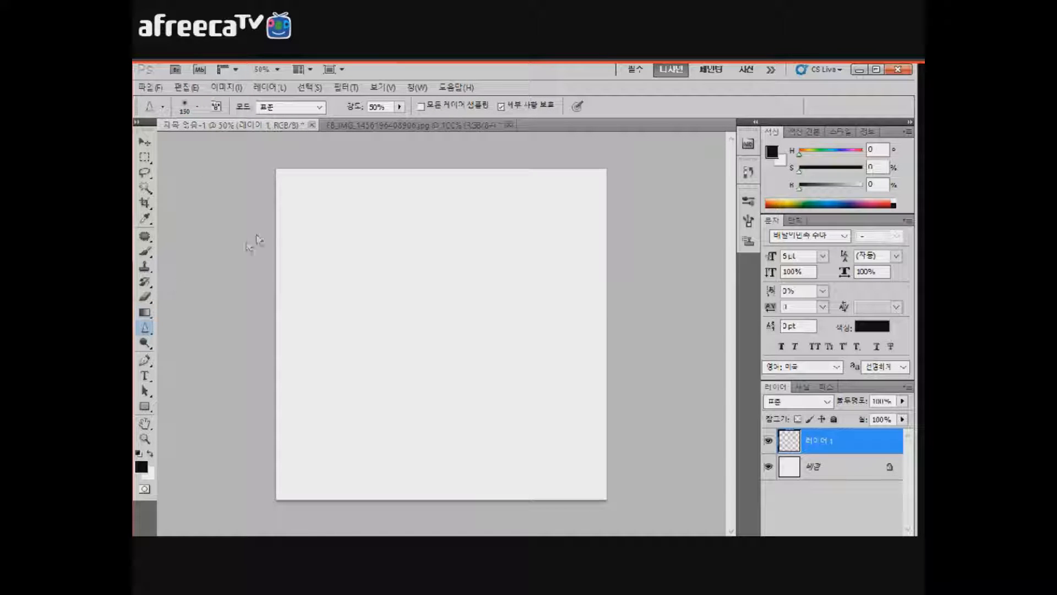
right_click(145, 327)
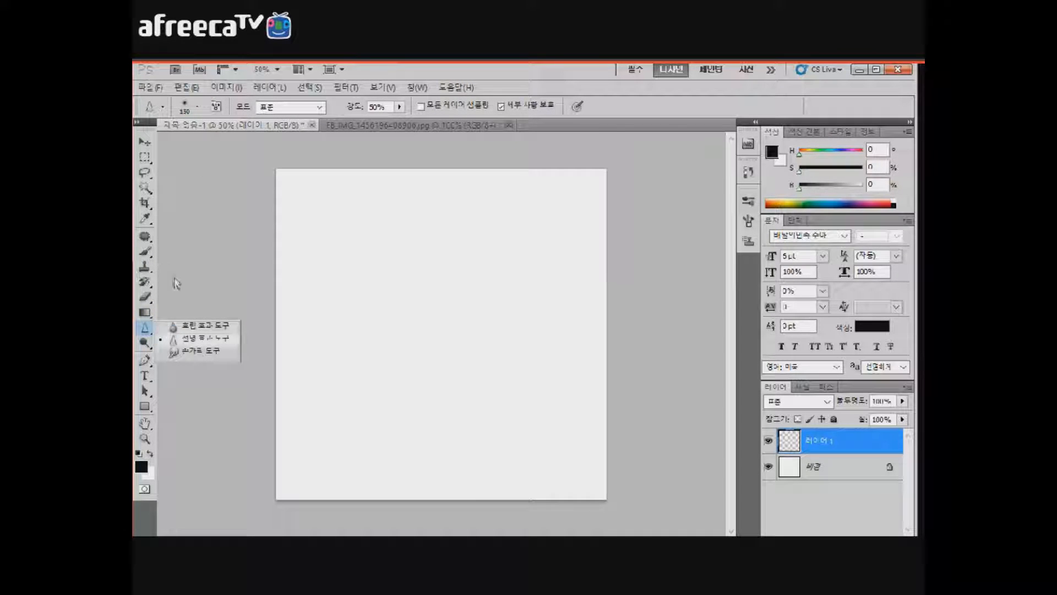
key("Down")
key("Down")
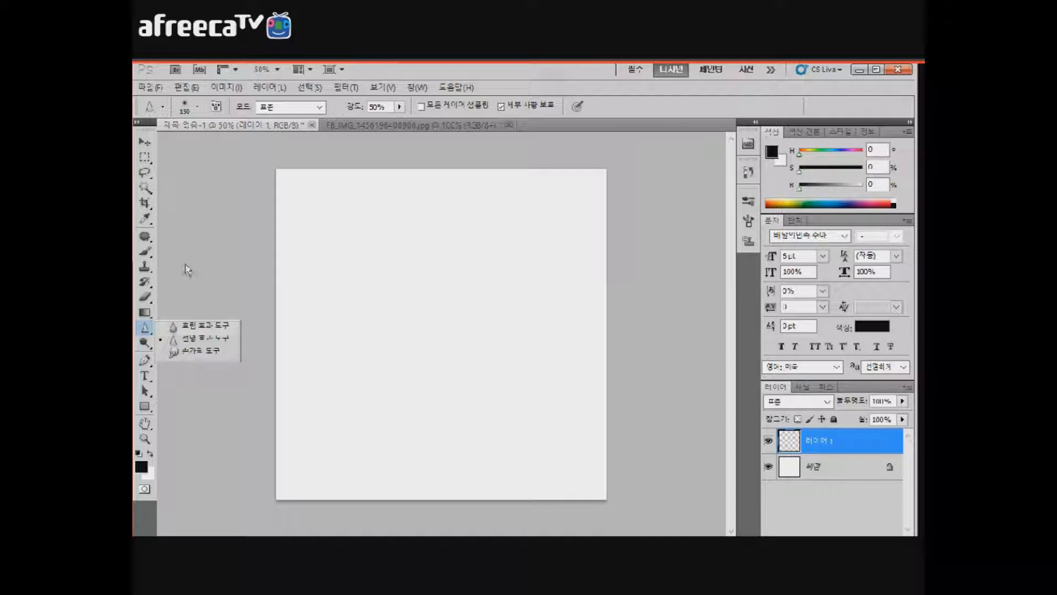
key("Escape")
Step: Paint a soft black zigzag diagonally across the middle of the canvas with the Brush, discarding the first short stroke
key("b")
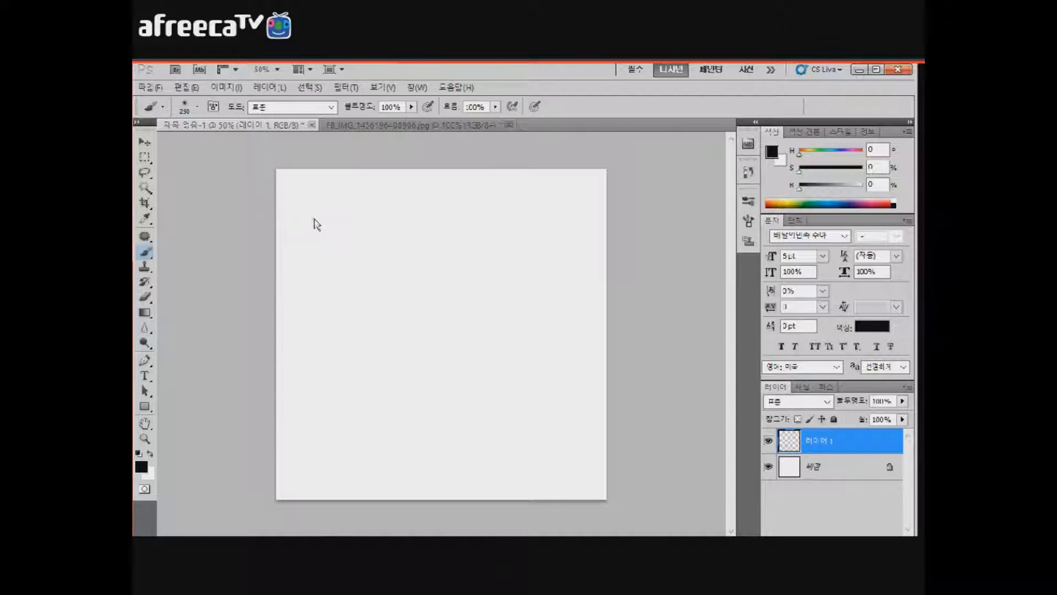
mouse_move(322, 227)
left_mouse_down()
mouse_move(321, 267)
mouse_move(345, 242)
left_mouse_up()
key("ctrl+z")
mouse_move(366, 261)
left_mouse_down()
mouse_move(410, 289)
mouse_move(441, 352)
mouse_move(488, 404)
left_mouse_up()
Step: Sharpen the upper end of the zigzag with the 150 px Sharpen tool at 50% strength
key("r")
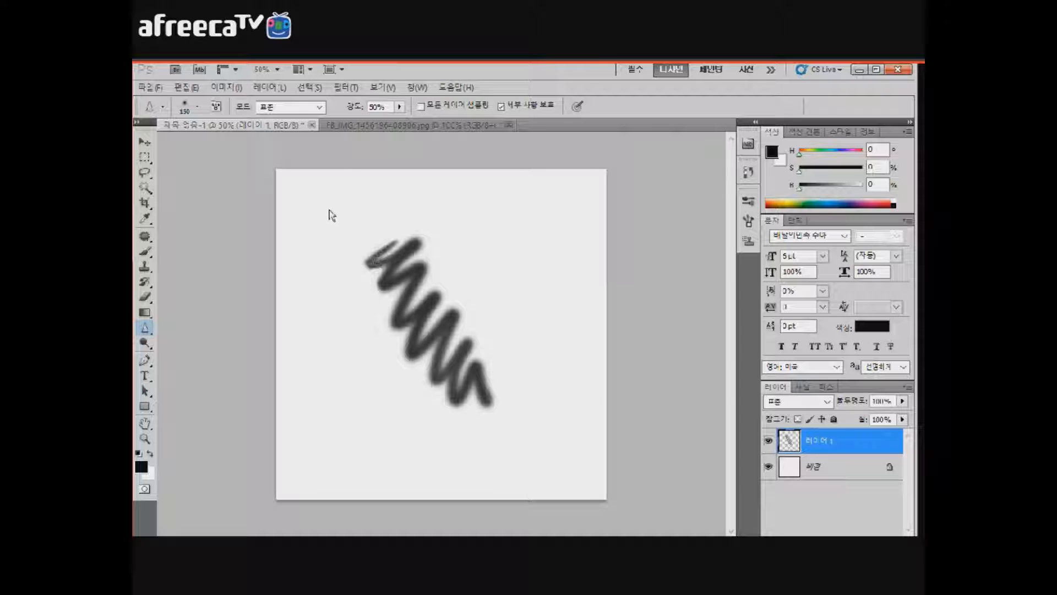
key("ctrl+plus")
key("ctrl+plus")
key("ctrl+plus")
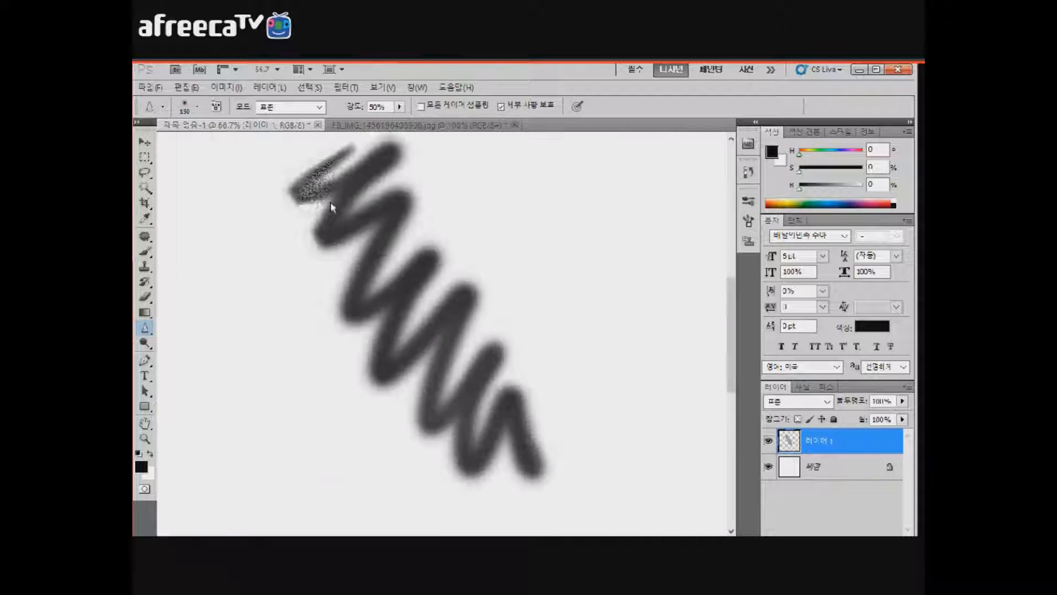
mouse_move(332, 177)
left_mouse_down()
mouse_move(463, 312)
mouse_move(470, 305)
left_mouse_up()
key("ctrl+minus")
key("ctrl+minus")
key("ctrl+minus")
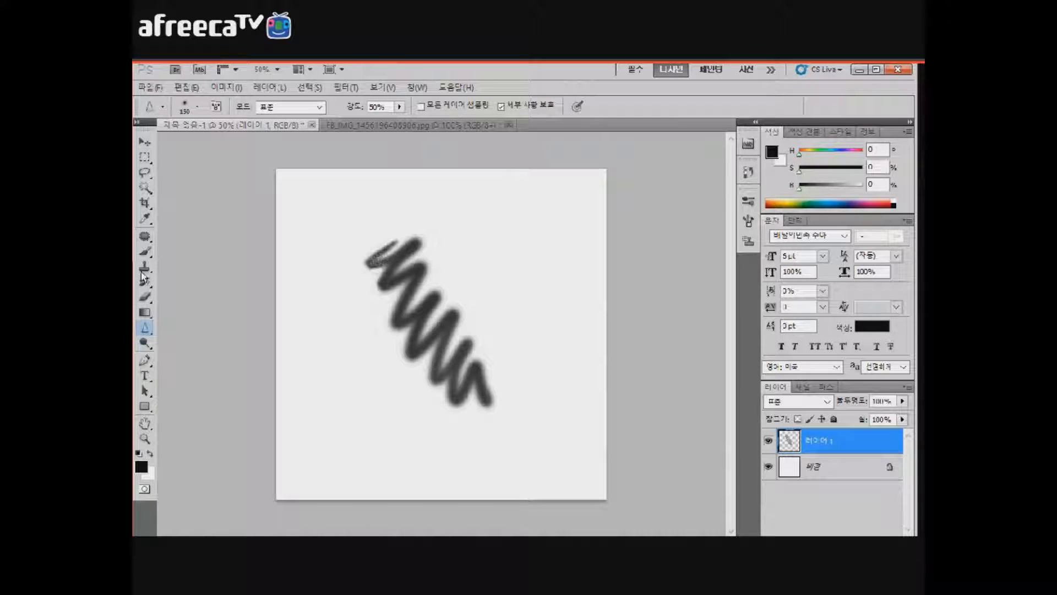
Step: Undo the sharpening strokes and the painted zigzag
key("ctrl+alt+z")
key("ctrl+alt+z")
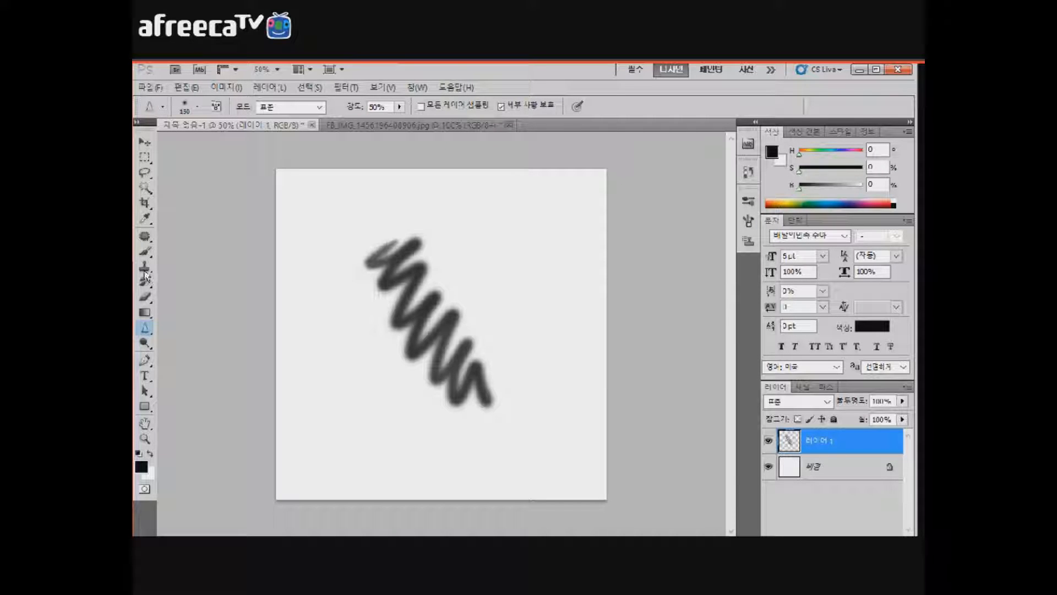
key("ctrl+alt+z")
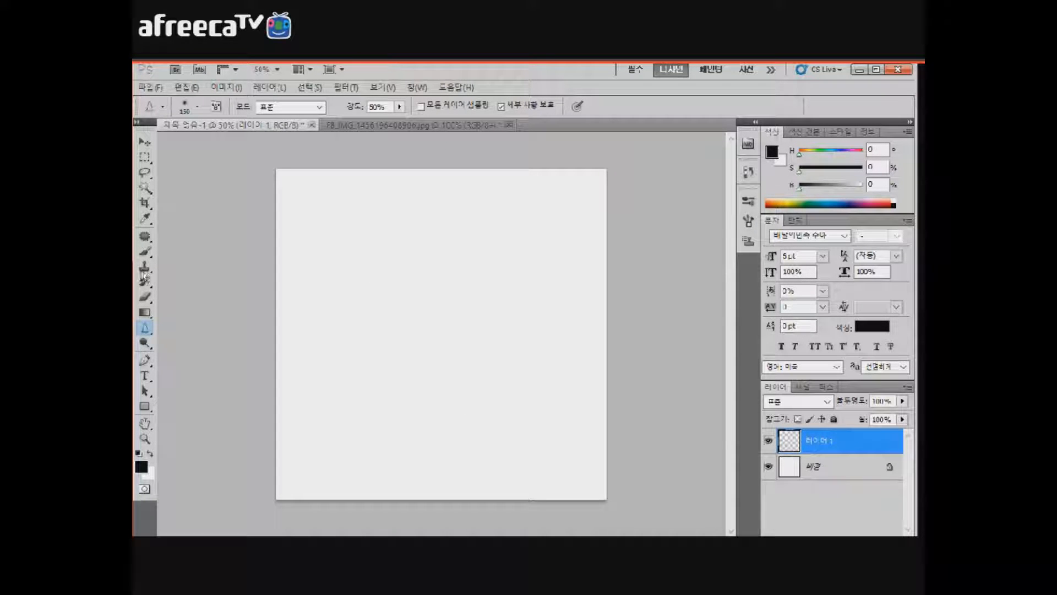
Step: Activate the Dodge tool and review the Dodge, Burn and Sponge tools in its group
right_click(145, 328)
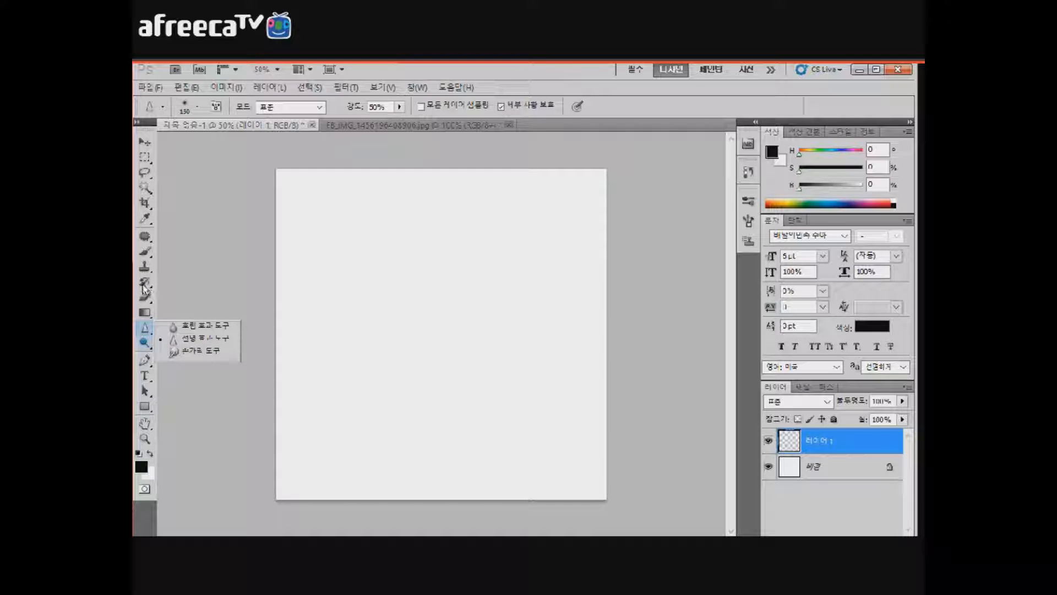
left_click(145, 343)
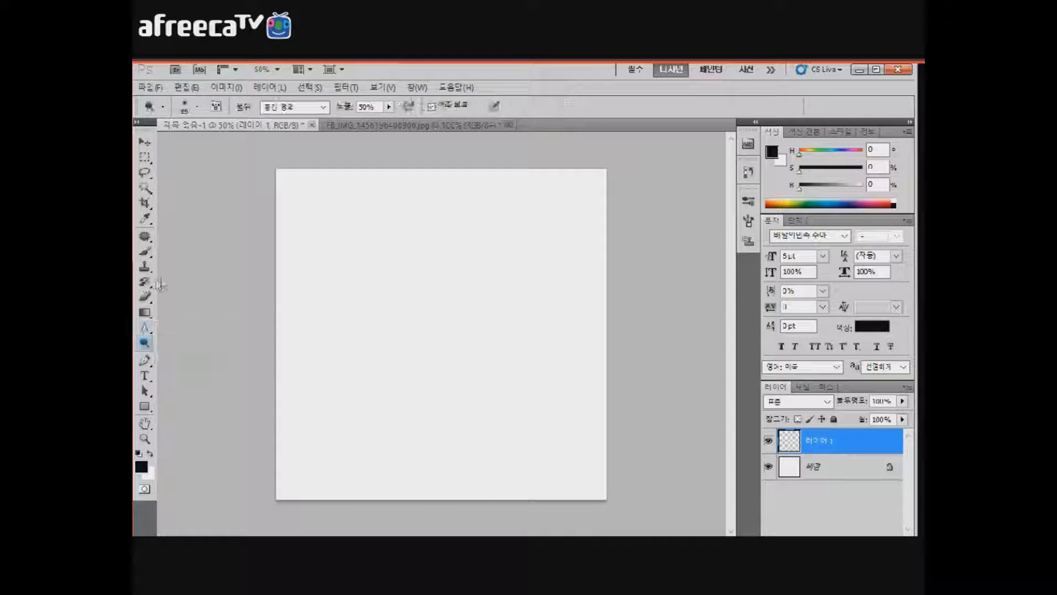
right_click(145, 343)
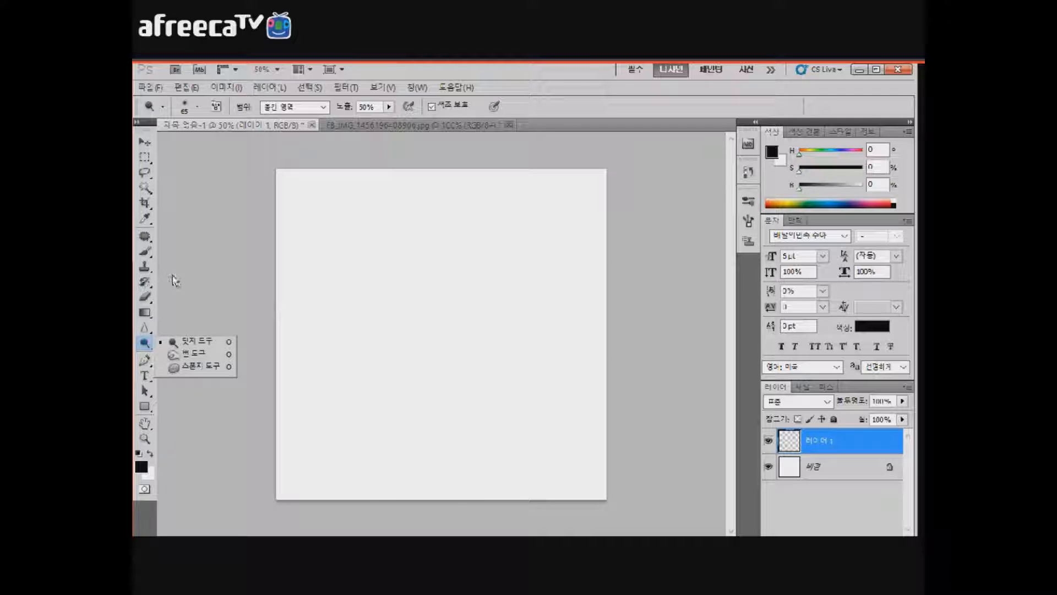
left_click(147, 286)
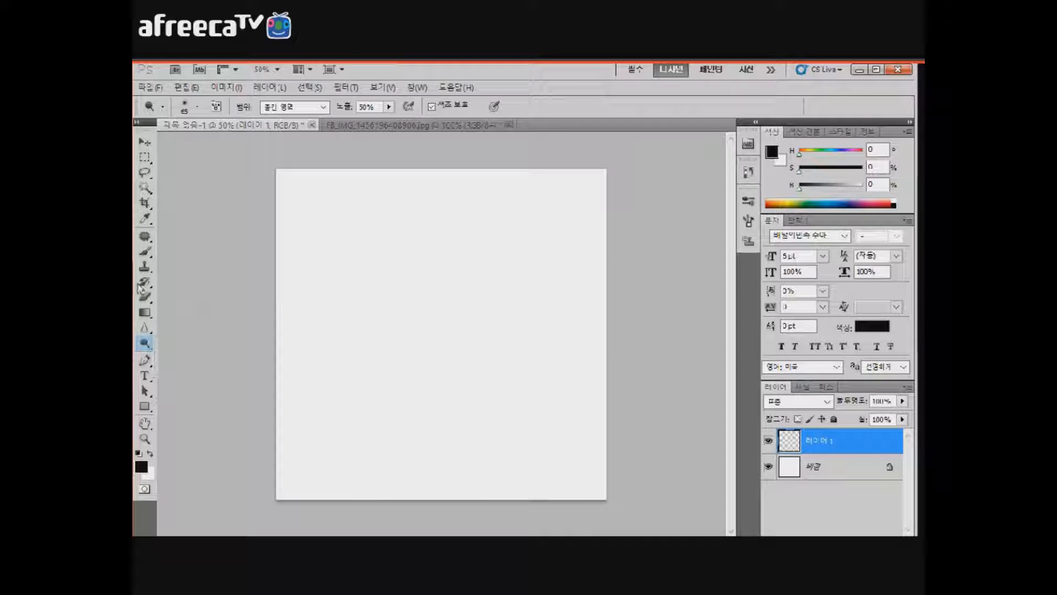
Step: Set the foreground colour to a dark red with hue 0, saturation 92% and brightness 60%
left_click(808, 152)
left_click(861, 168)
left_click(862, 185)
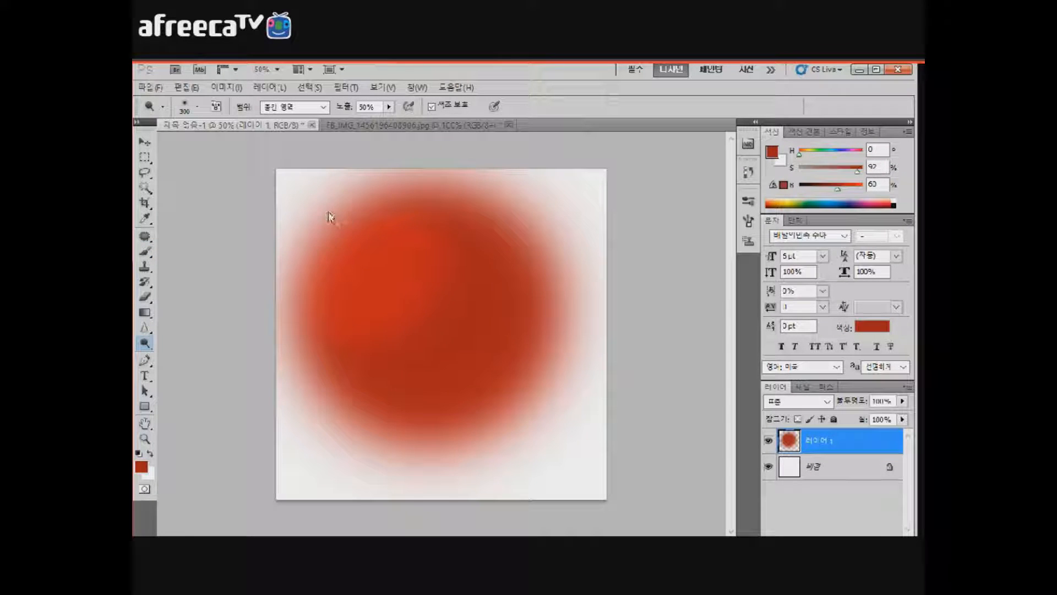
Step: Undo the dodge stroke and repaint the circle with the 700 px brush in a darker red of 25% brightness
key("ctrl+z")
left_click_drag(836, 187, 815, 187)
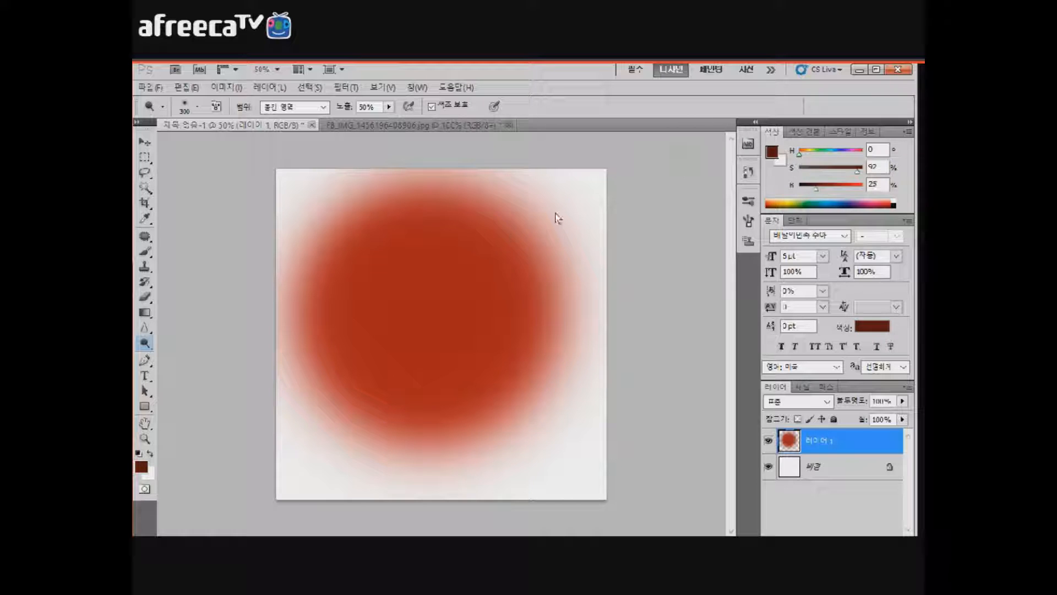
key("b")
mouse_move(389, 236)
left_mouse_down()
mouse_move(385, 270)
mouse_move(404, 241)
mouse_move(529, 207)
left_mouse_up()
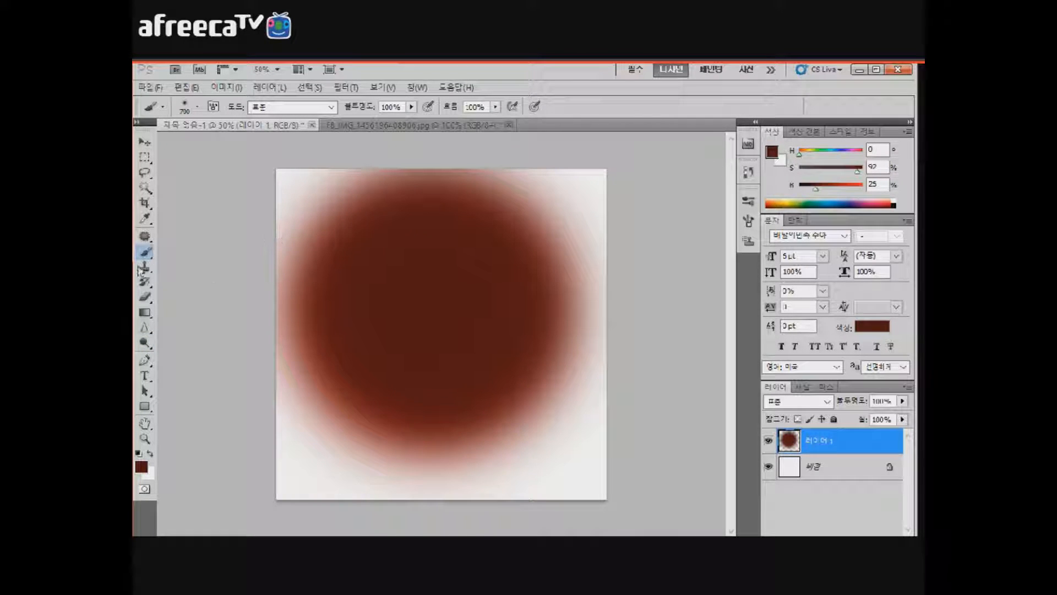
Step: Brighten a highlight on the upper left of the dark circle with the Dodge tool, enlarging its size from 300 to 600 px
key("o")
mouse_move(341, 199)
left_mouse_down()
mouse_move(328, 215)
mouse_move(342, 216)
mouse_move(325, 213)
left_mouse_up()
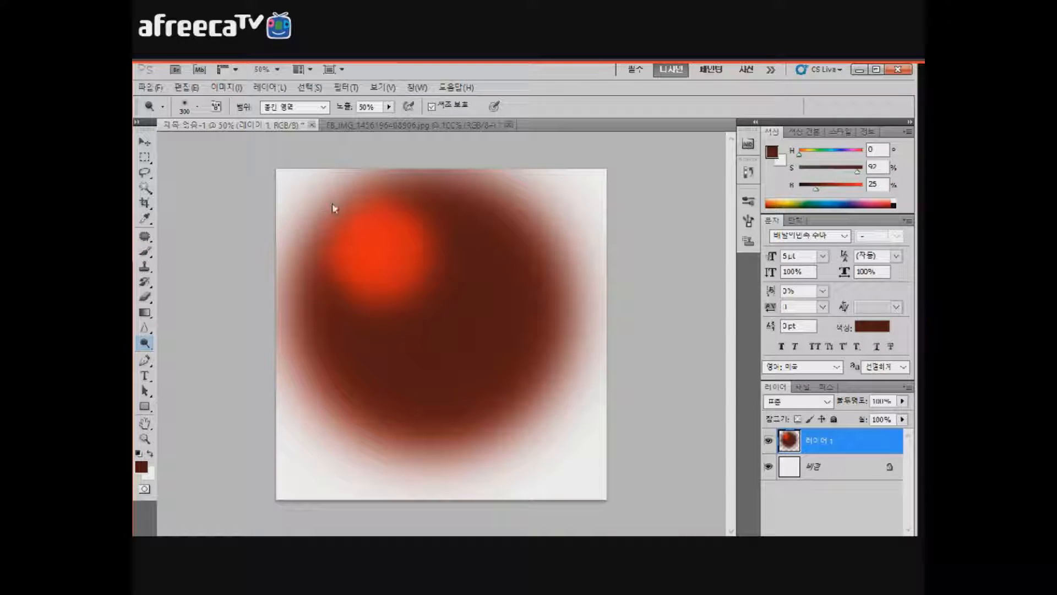
key("bracketleft")
key("bracketleft")
key("bracketleft")
key("bracketleft")
key("bracketleft")
key("bracketright")
key("bracketright")
key("bracketright")
key("bracketright")
key("bracketright")
key("bracketright")
key("bracketright")
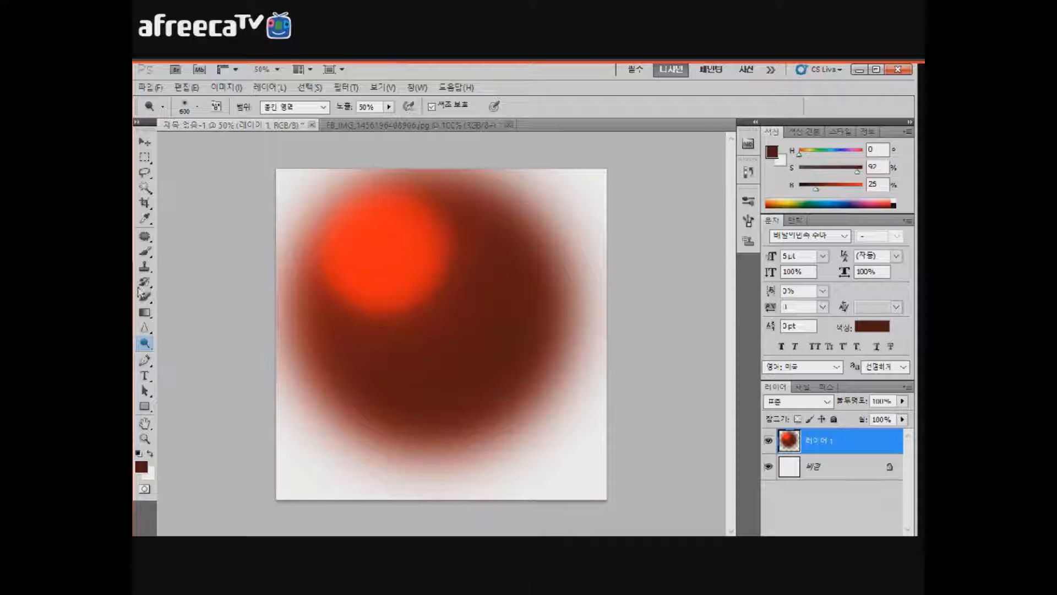
Step: Darken the right and lower edge of the circle with the 200 px Burn tool at 50% exposure
right_click(146, 343)
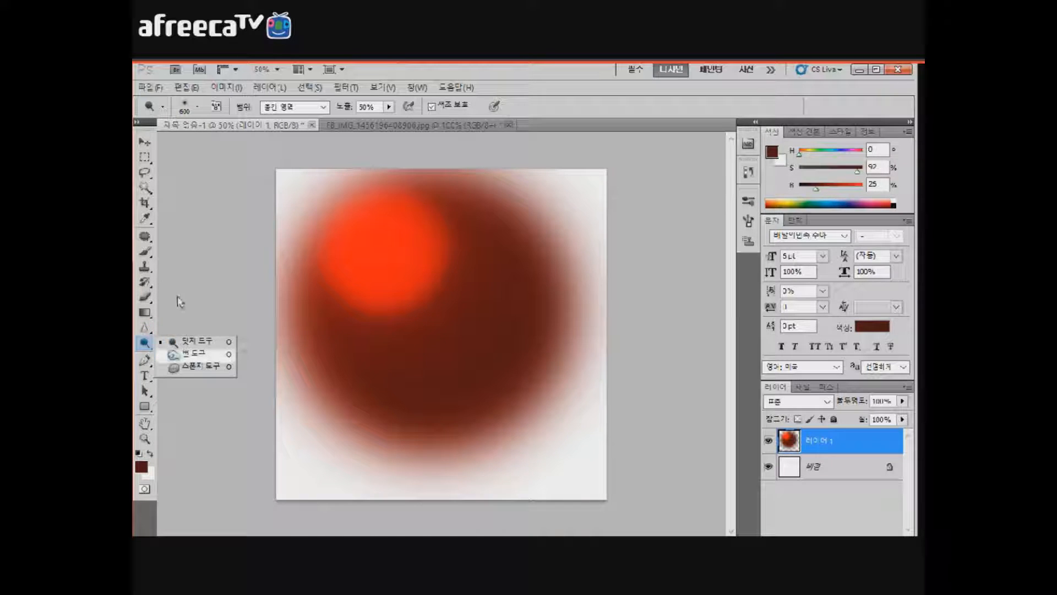
left_click(177, 357)
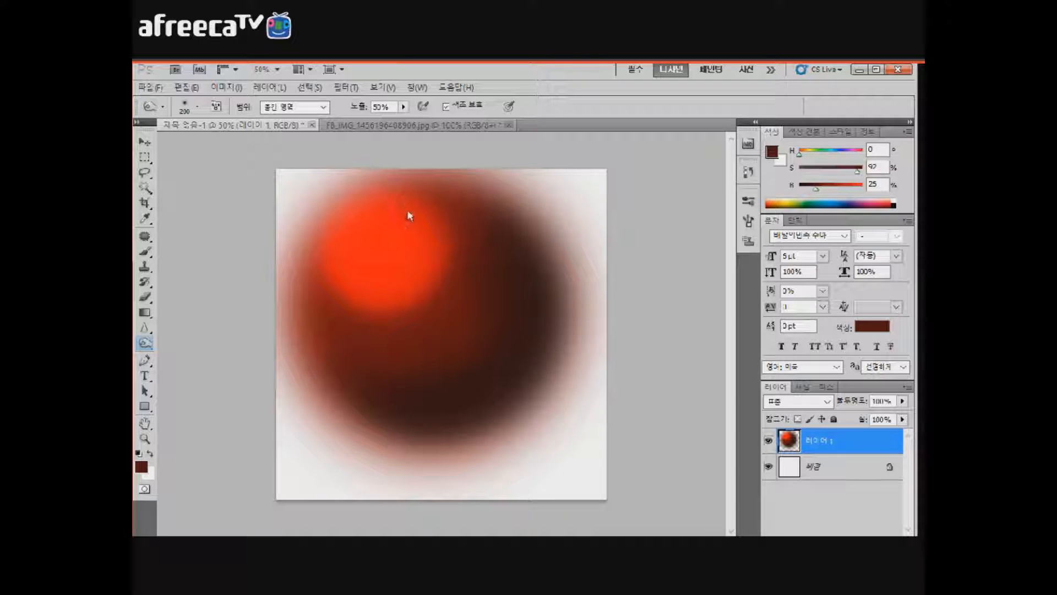
Step: Undo the burn and dodge strokes and delete the layer with the painted circle
key("e")
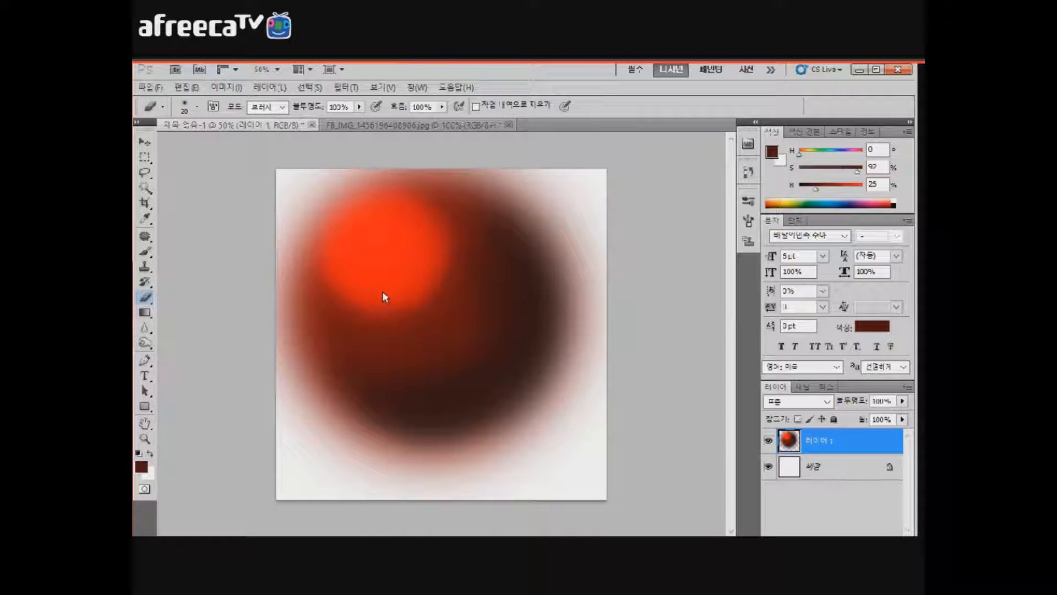
key("ctrl+alt+z")
key("ctrl+alt+z")
key("ctrl+alt+z")
key("ctrl+alt+z")
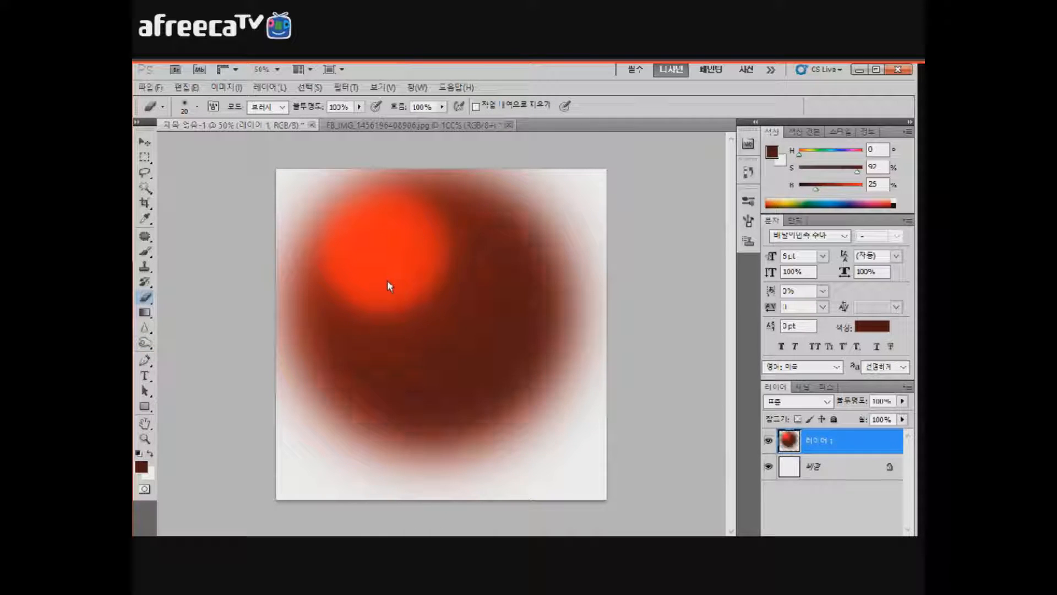
key("ctrl+alt+z")
key("ctrl+alt+z")
key("ctrl+alt+z")
key("ctrl+alt+z")
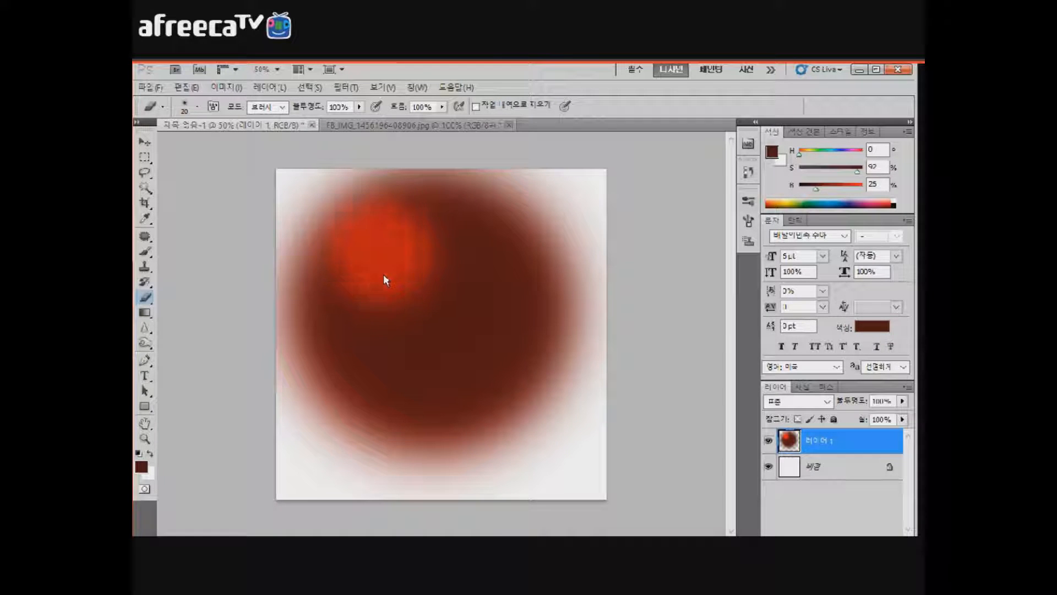
key("ctrl+alt+z")
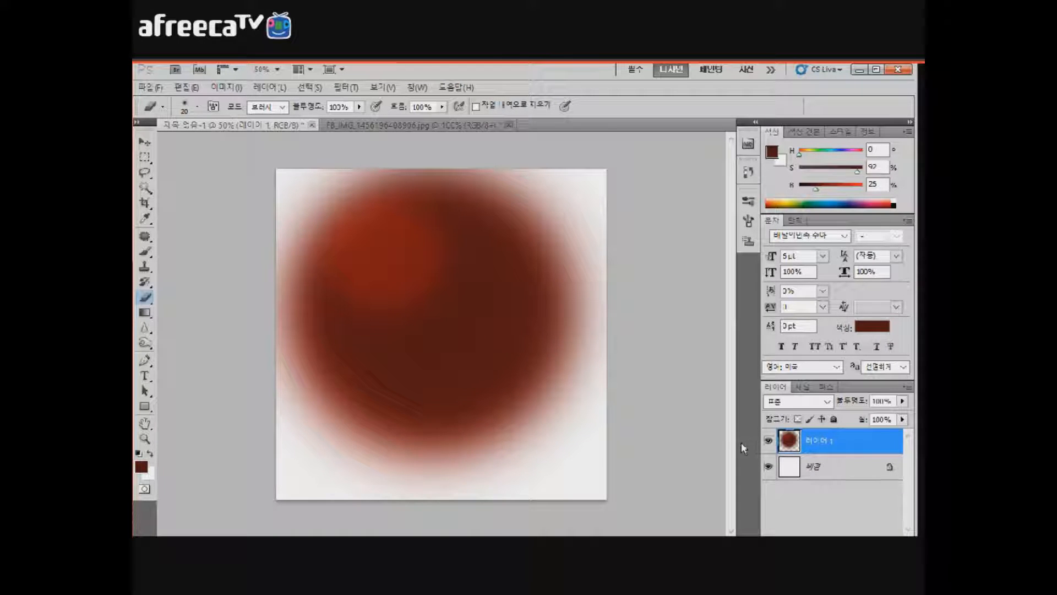
key("Delete")
key("Return")
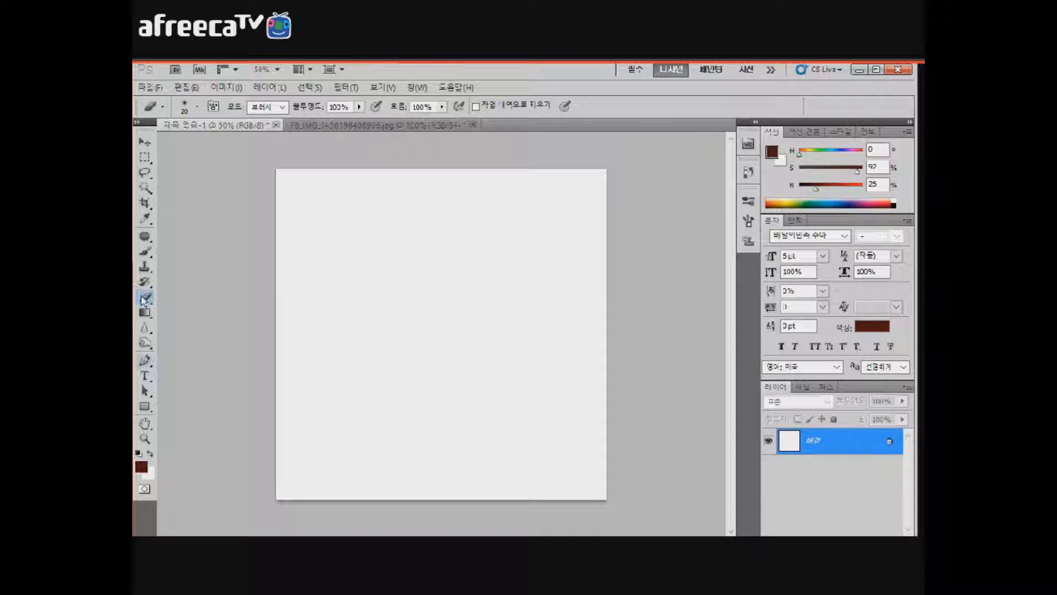
Step: Draw a freeform path of straight and curved segments across the canvas with the Pen tool
key("p")
left_click_drag(320, 285, 325, 318)
left_click_drag(365, 363, 374, 365)
left_click(470, 317)
left_click(479, 238)
left_click(369, 208)
left_click(308, 213)
left_click_drag(369, 289, 380, 289)
left_click_drag(457, 335, 460, 340)
left_click_drag(478, 401, 391, 226)
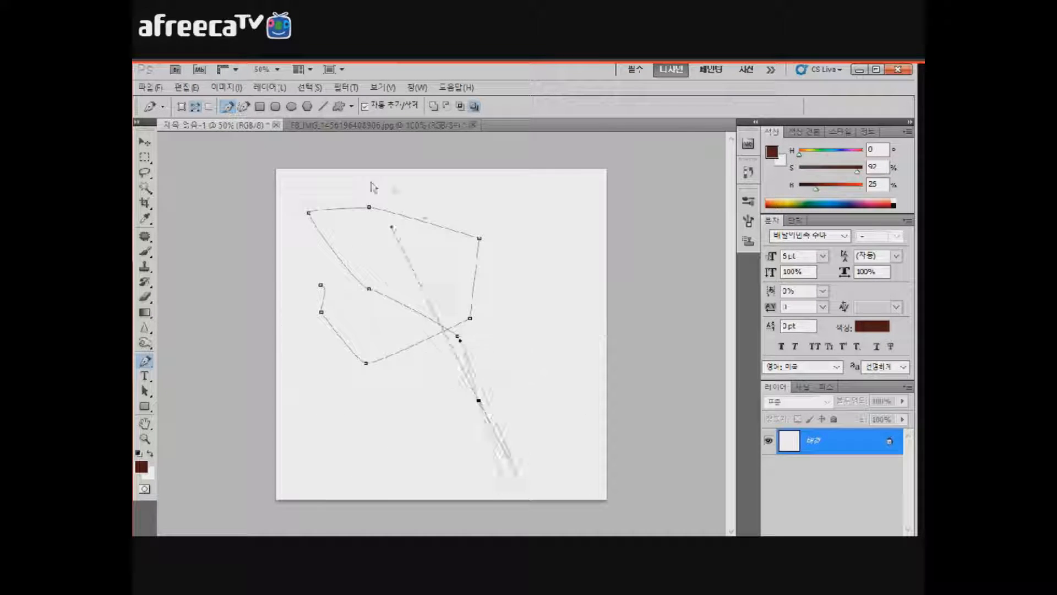
left_click_drag(372, 188, 404, 335)
Step: Undo the whole pen path and review the tools in the Pen tool group
key("ctrl+z")
key("ctrl+alt+z")
key("ctrl+alt+z")
key("ctrl+alt+z")
key("ctrl+alt+z")
key("ctrl+alt+z")
key("ctrl+alt+z")
key("ctrl+alt+z")
key("ctrl+alt+z")
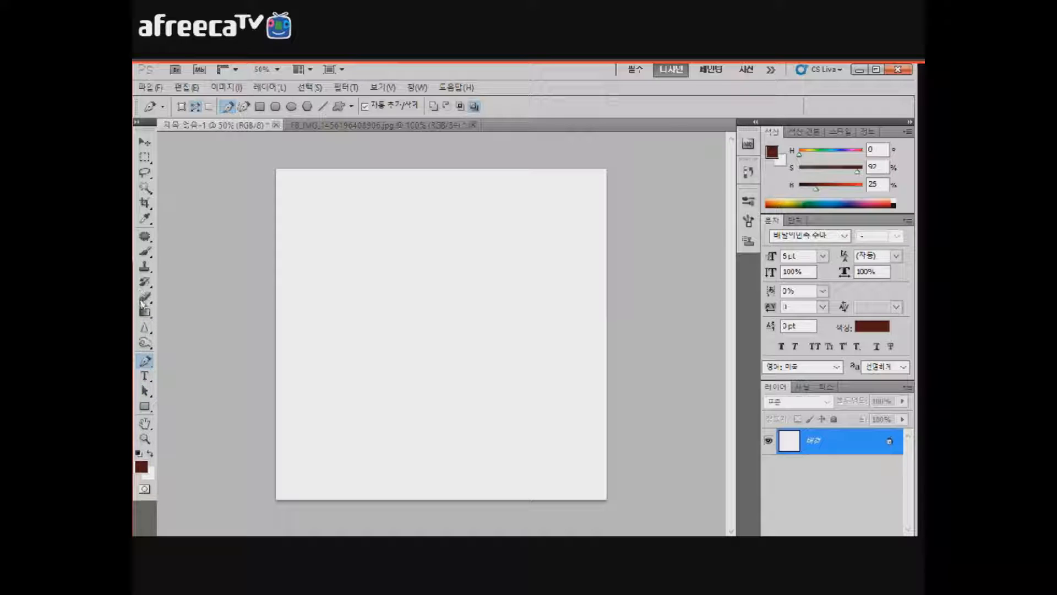
right_click(145, 360)
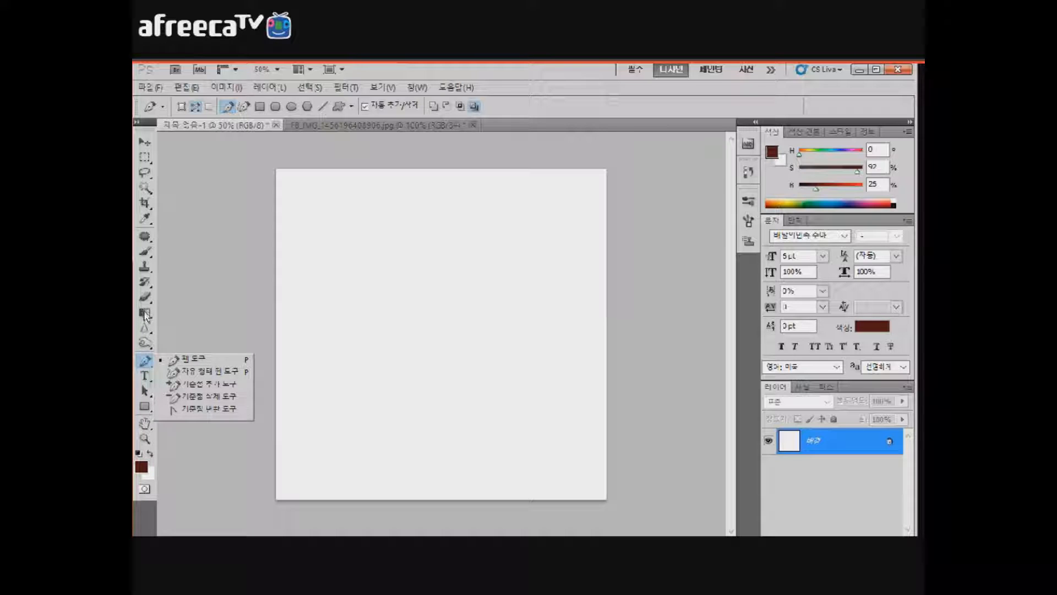
Step: Add the text "빼애애애애앵애애애액" at 30 pt and move it so it spans the canvas width
key("t")
left_click(321, 258)
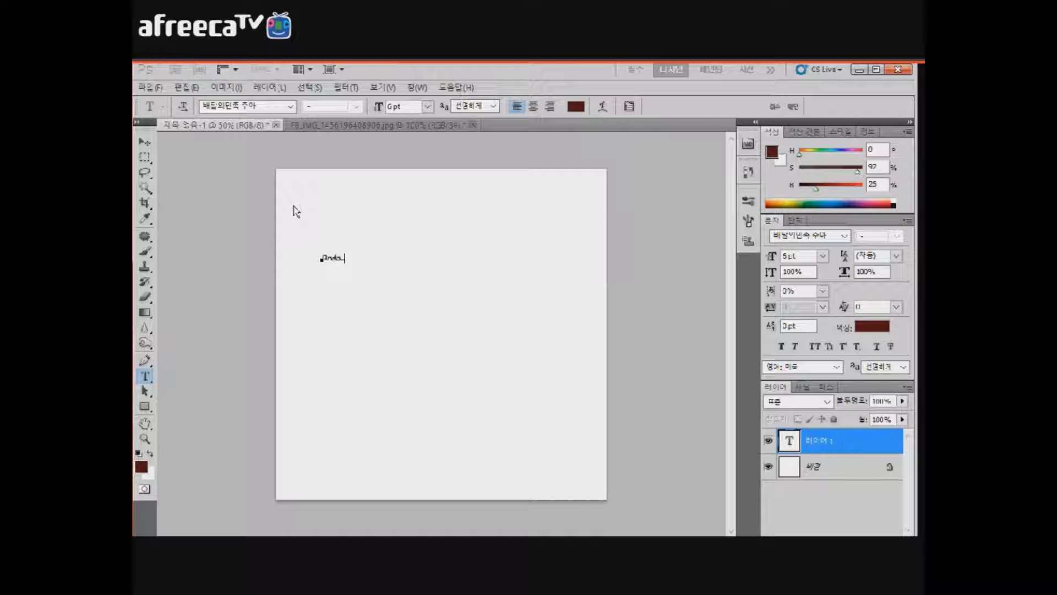
key("BackSpace")
key("ctrl+a")
left_click(427, 107)
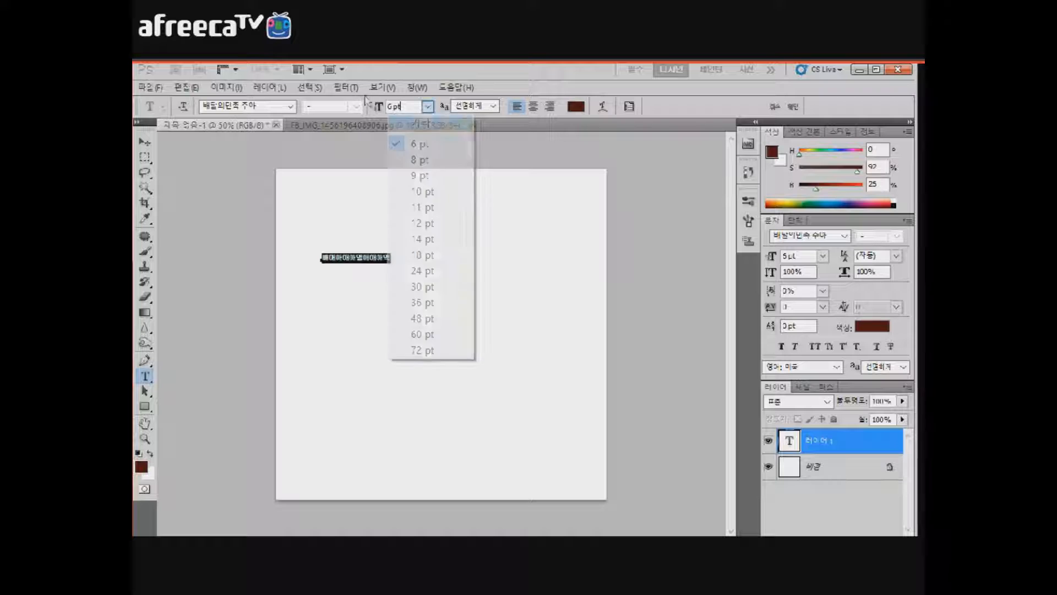
left_click(421, 287)
left_click_drag(408, 254, 372, 276)
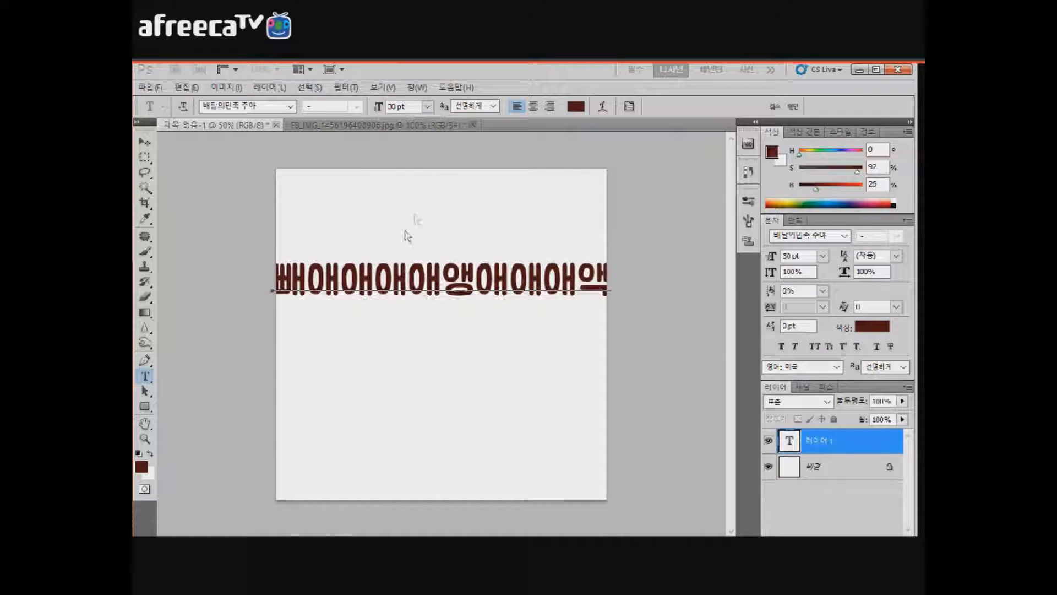
Step: Try a horizontal Arc (부채꼴) warp with 50% bend on the text and discard the text
key("Right")
key("Right")
left_click(602, 106)
left_click_drag(776, 222, 669, 219)
left_click(680, 242)
left_click(680, 279)
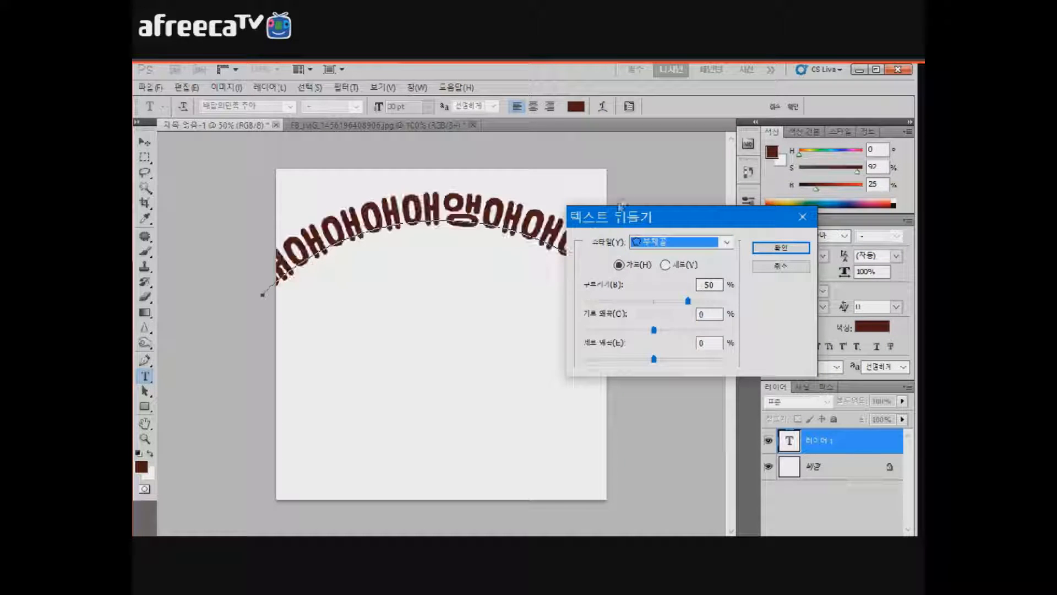
key("Return")
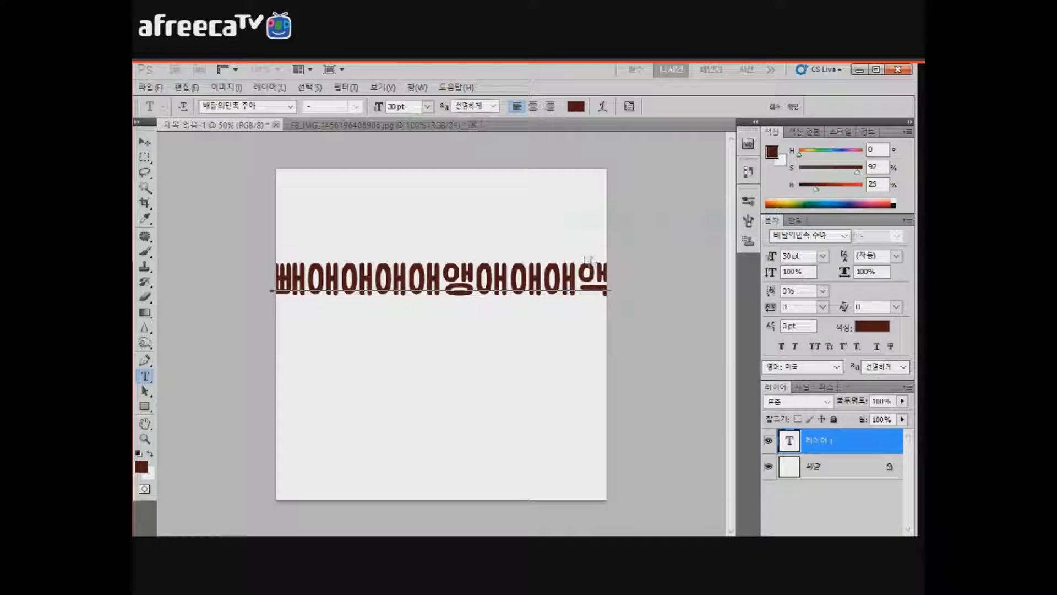
key("Escape")
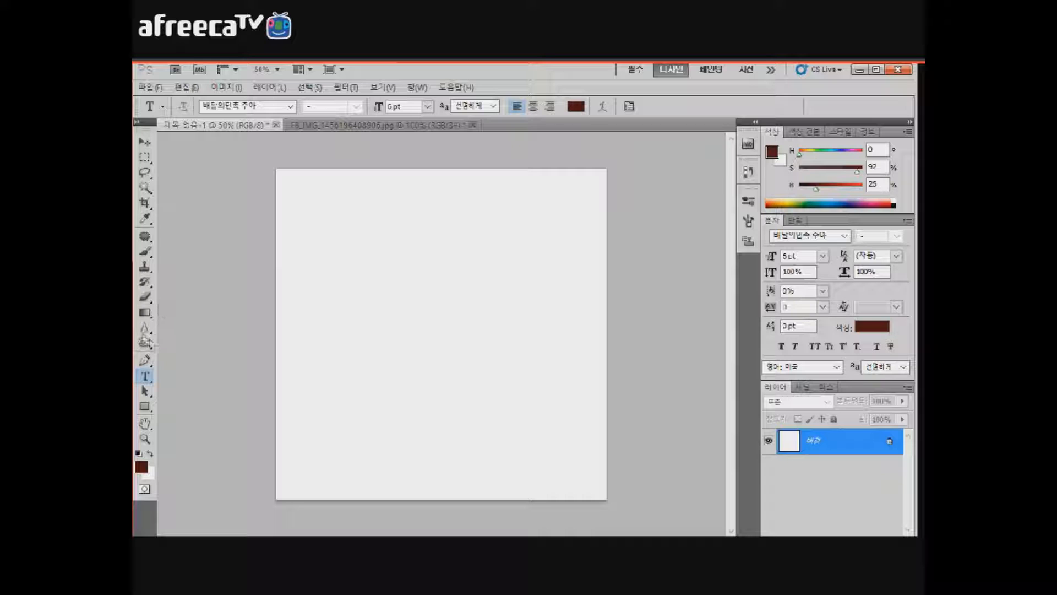
Step: Draw two filled rectangles, one above the other, with the Rectangle shape tool and undo both
key("u")
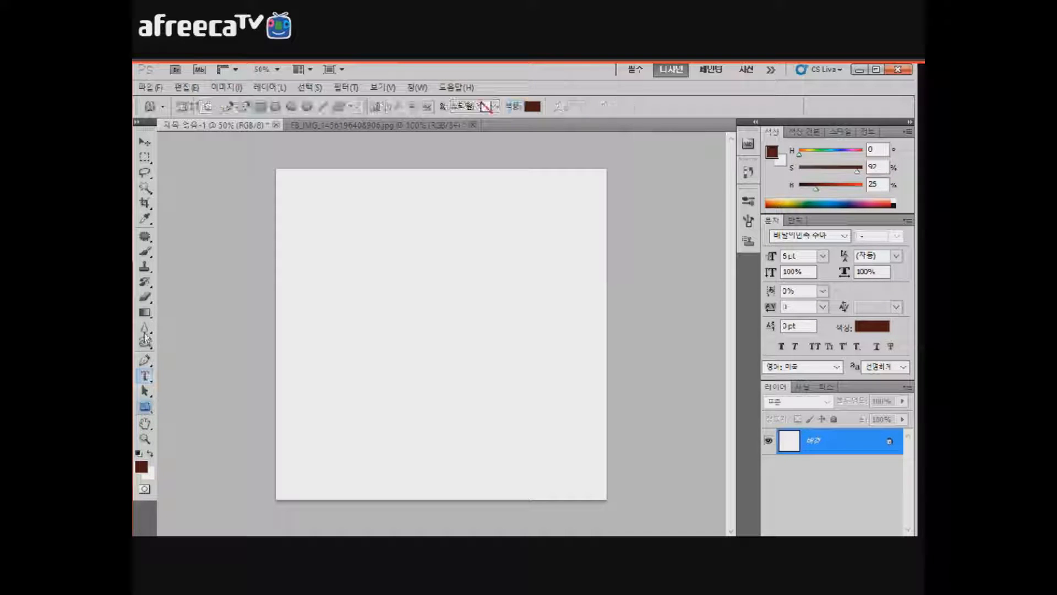
left_click_drag(305, 220, 513, 353)
left_click_drag(350, 402, 579, 464)
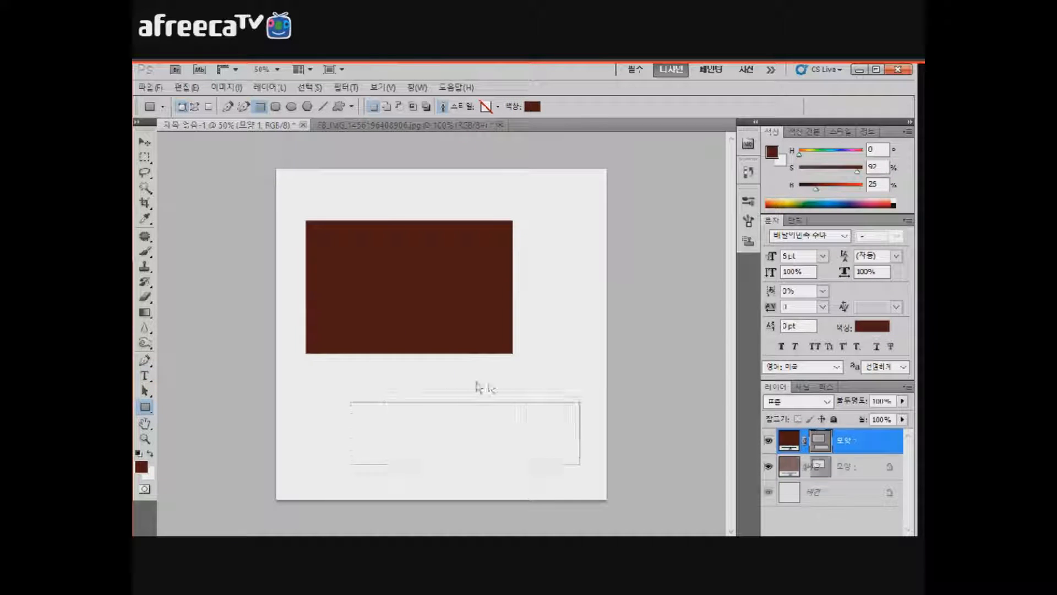
key("ctrl+alt+z")
key("ctrl+alt+z")
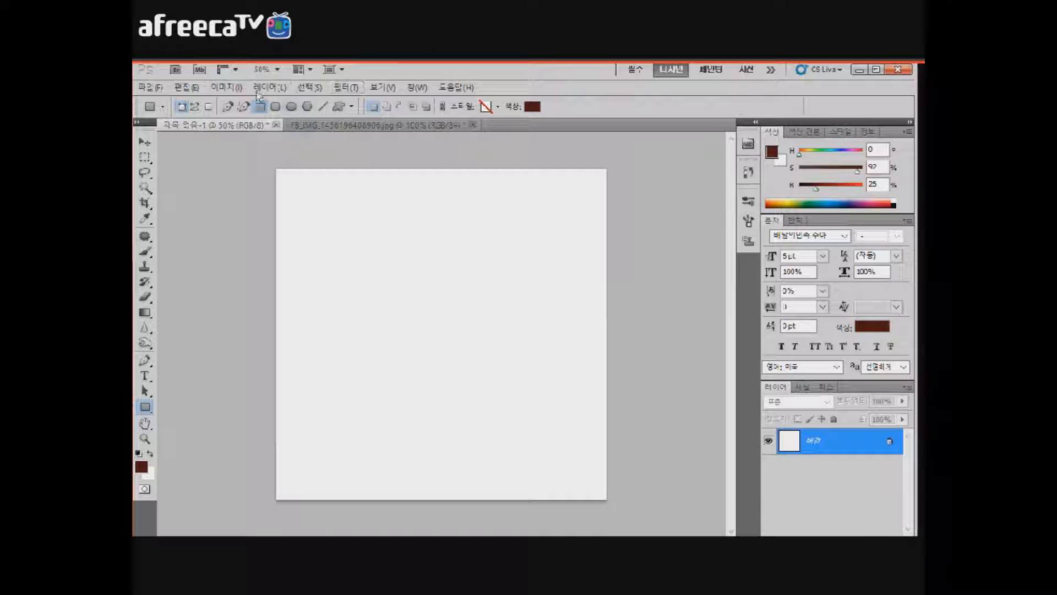
Step: Draw a 1 px diagonal line and a large filled ellipse with the shape tools, and undo both
left_click(323, 106)
left_click_drag(336, 230, 516, 420)
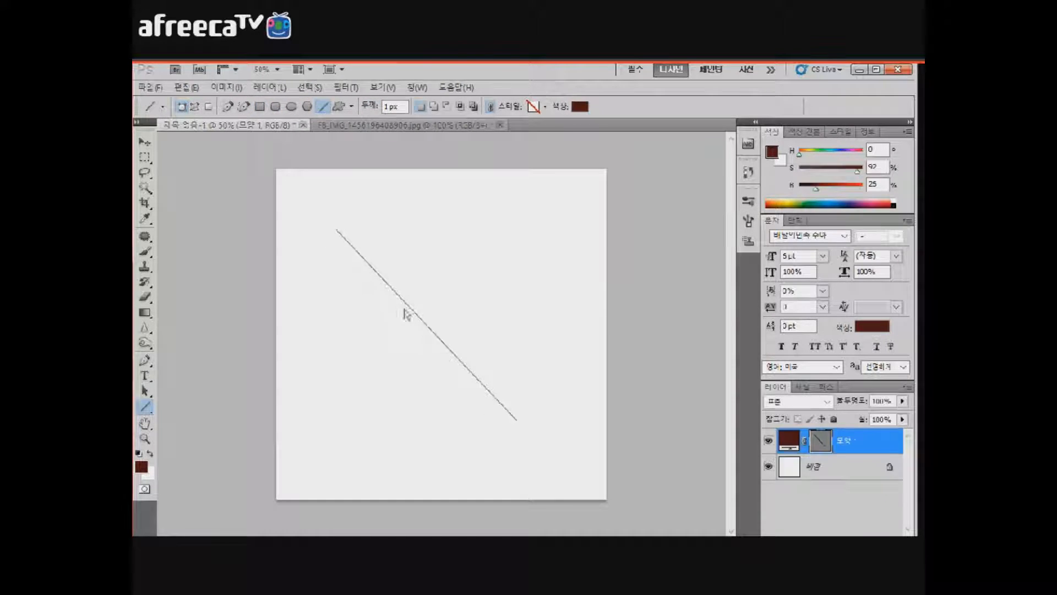
left_click(291, 106)
left_click_drag(359, 181, 578, 344)
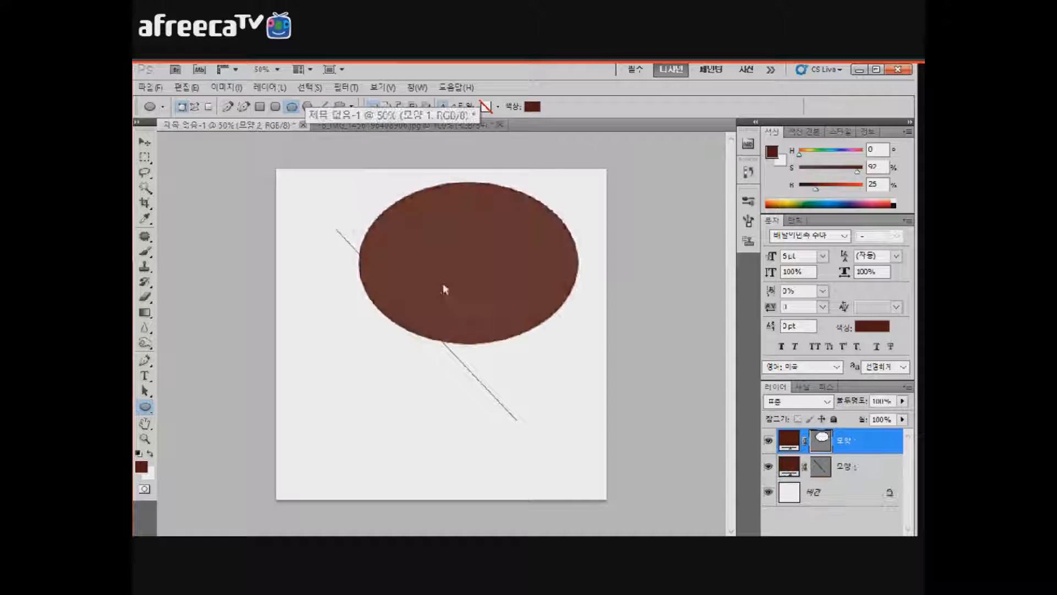
key("ctrl+alt+z")
key("ctrl+alt+z")
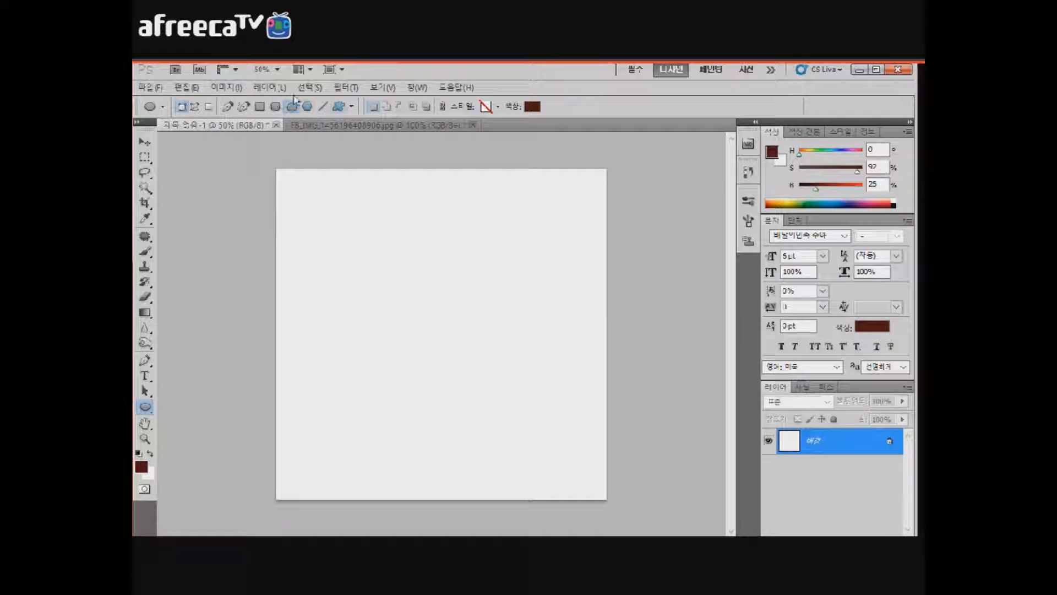
key("Return")
left_click(201, 140)
Step: Zoom the blank canvas to 100% and pan around it with the Hand tool
key("h")
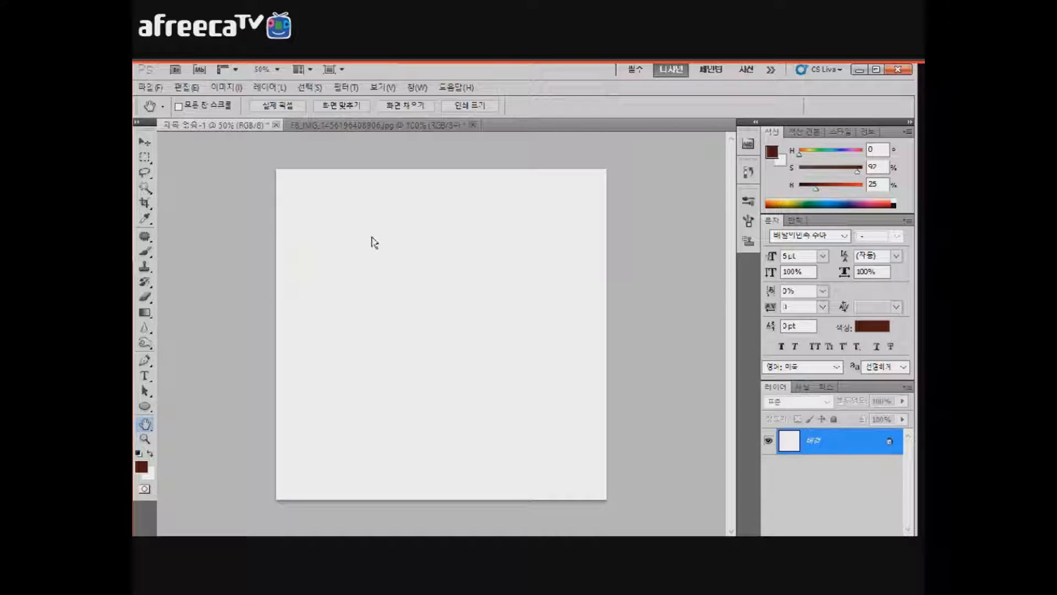
key("ctrl+plus")
key("ctrl+plus")
left_click_drag(454, 235, 337, 126)
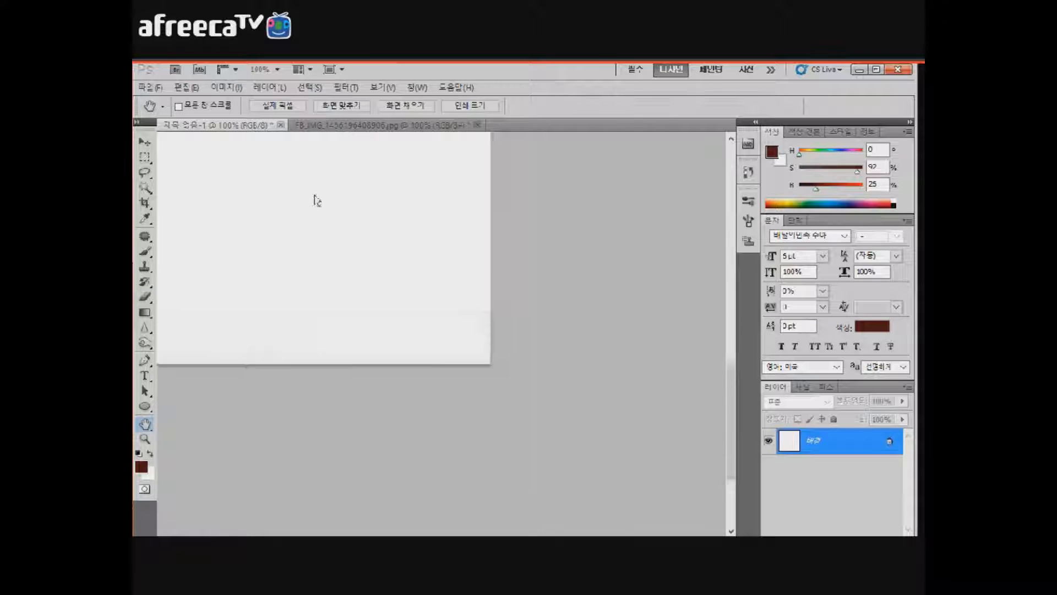
left_click_drag(315, 197, 519, 354)
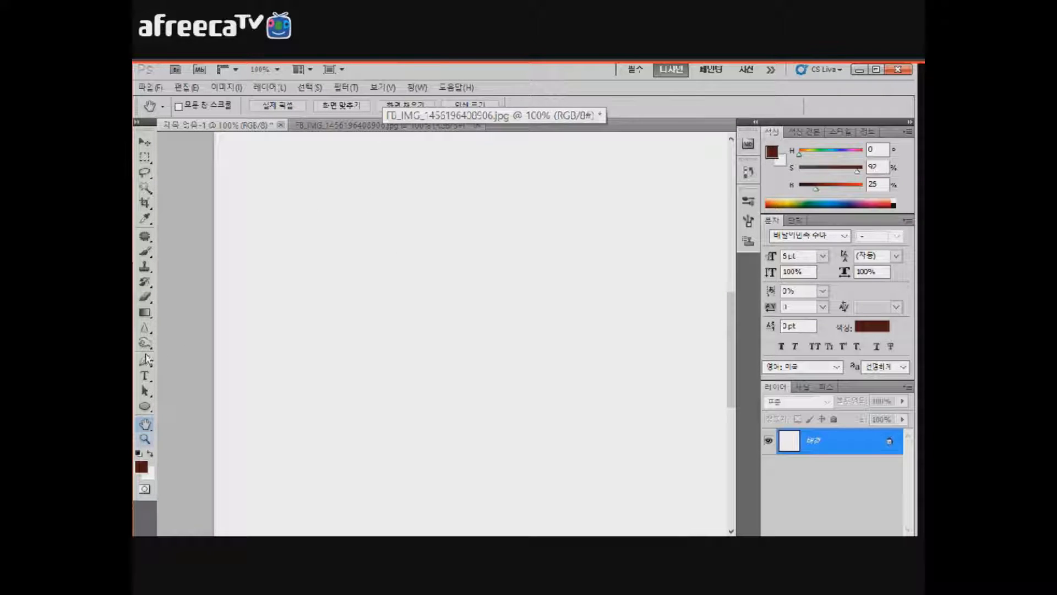
Step: Magnify the canvas to 200% with the Zoom tool and return the view to 50%
key("z")
left_click(418, 267)
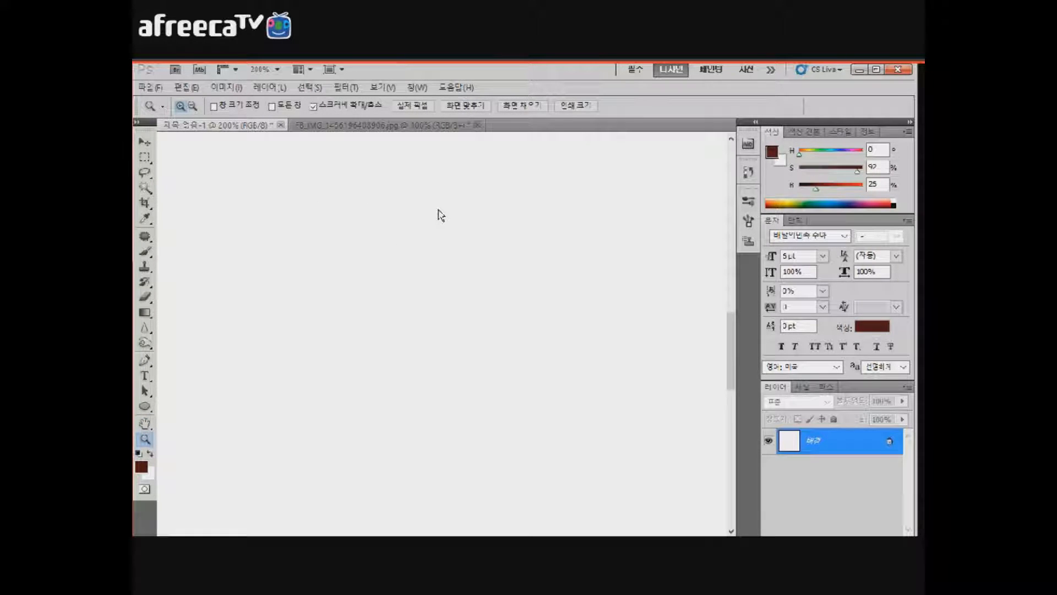
key("ctrl+minus")
key("ctrl+minus")
key("ctrl+minus")
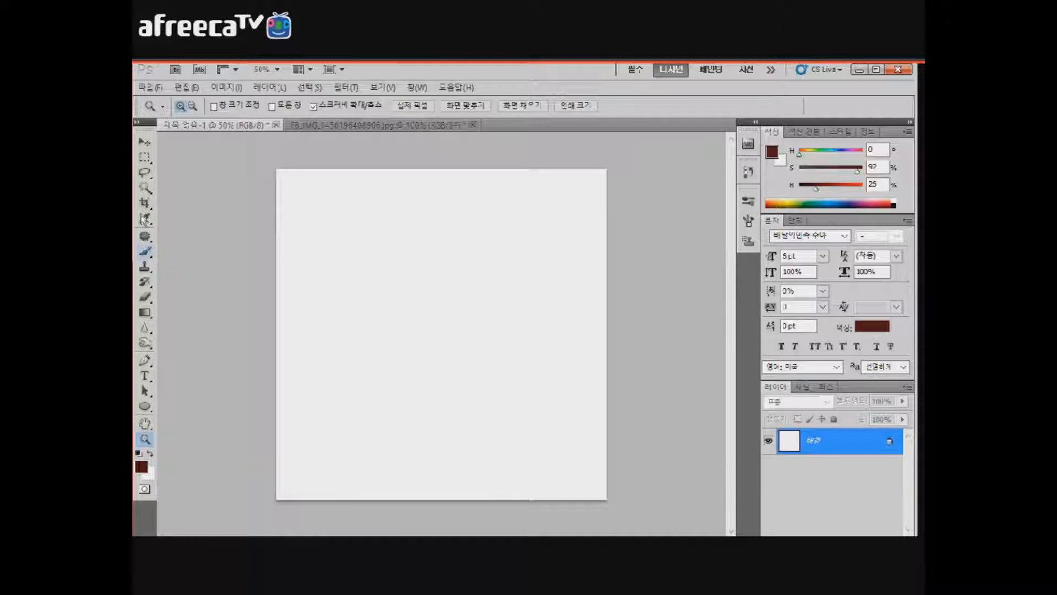
Step: Switch to the Brush tool and set its size to 85 px
left_click(144, 252)
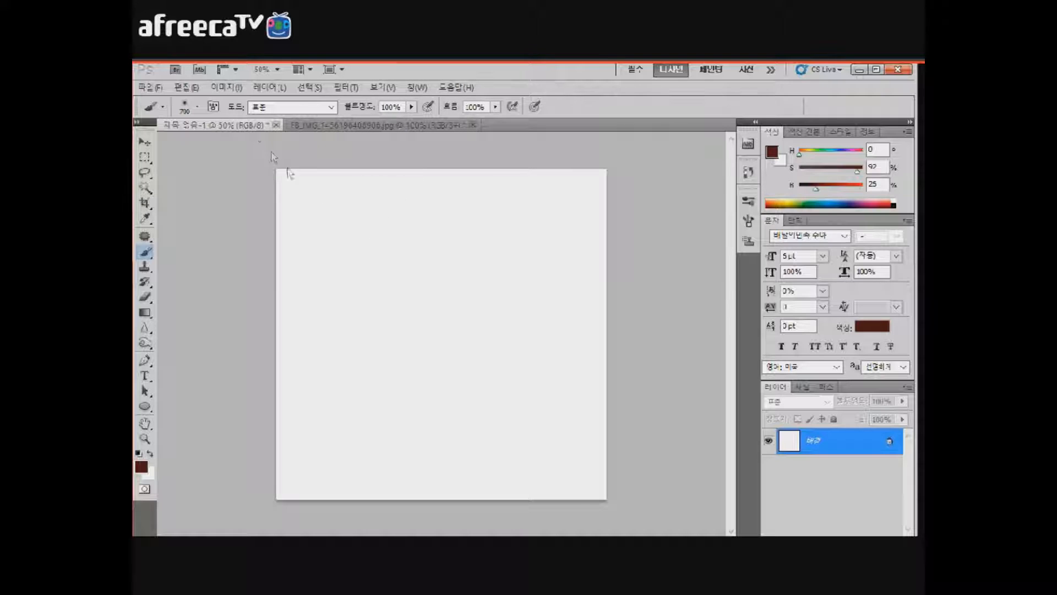
left_click(197, 106)
double_click(254, 130)
type("85")
key("Return")
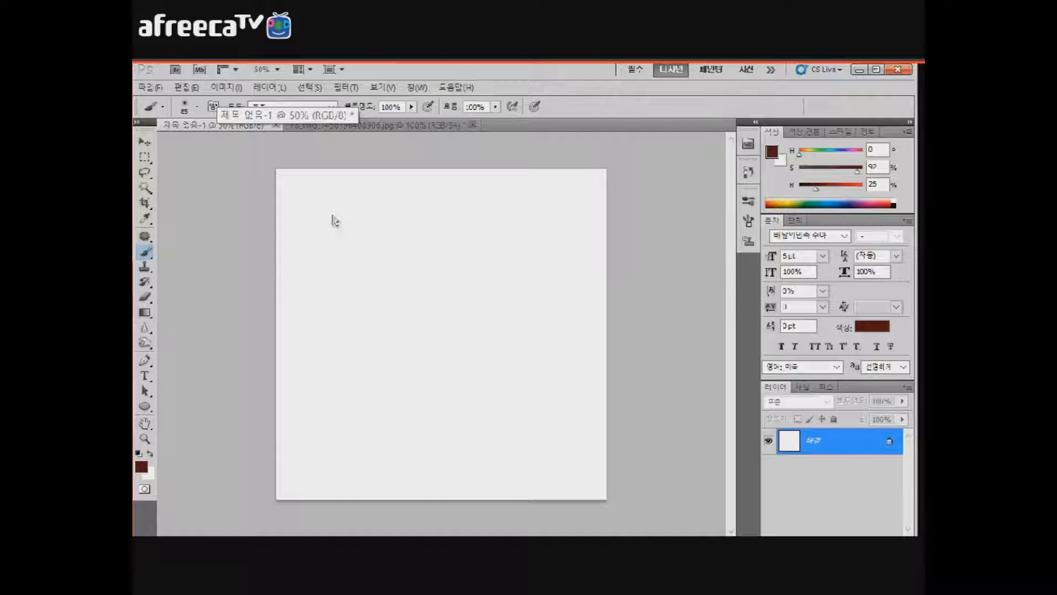
Step: Add a new layer and paint an opening and a closing square bracket on it in dark red
key("ctrl+shift+alt+n")
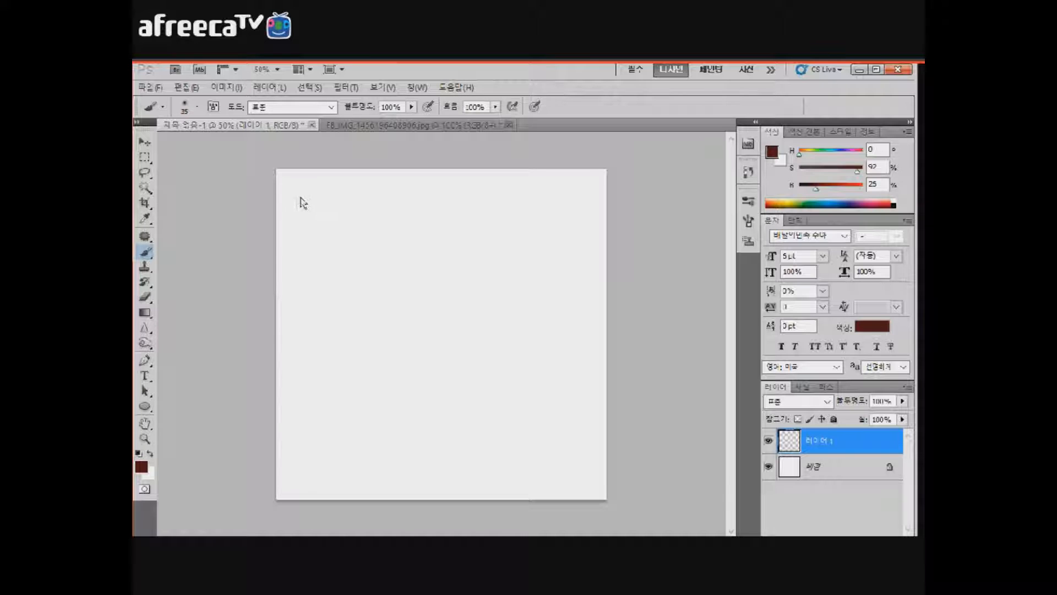
mouse_move(318, 186)
left_mouse_down()
mouse_move(309, 249)
mouse_move(320, 257)
mouse_move(319, 218)
mouse_move(299, 234)
mouse_move(306, 275)
mouse_move(333, 282)
left_mouse_up()
key("ctrl+z")
mouse_move(413, 193)
left_mouse_down()
mouse_move(441, 193)
mouse_move(453, 288)
mouse_move(423, 343)
left_mouse_up()
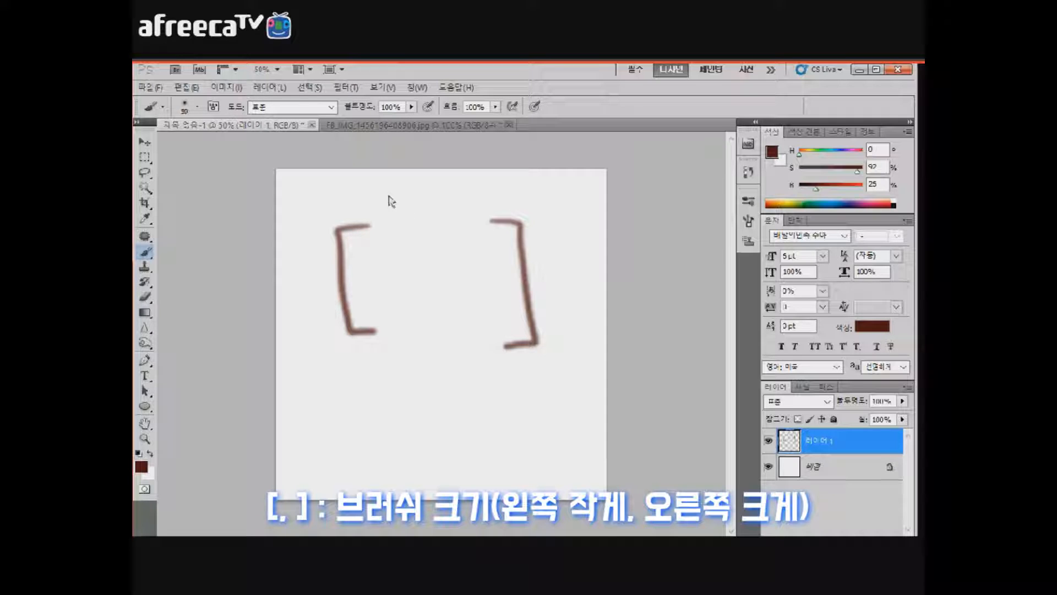
Step: Enlarge and shrink the brush tip repeatedly, leaving its size at 80 px
key("bracketright")
key("bracketright")
key("bracketright")
key("bracketright")
key("bracketright")
key("bracketright")
key("bracketright")
key("bracketright")
key("bracketright")
key("bracketright")
key("bracketright")
key("bracketright")
key("bracketright")
key("bracketright")
key("bracketright")
key("bracketleft")
key("bracketleft")
key("bracketleft")
key("bracketright")
key("bracketright")
key("bracketright")
key("bracketright")
key("bracketright")
key("bracketright")
key("bracketright")
key("bracketright")
key("bracketright")
key("bracketright")
key("bracketleft")
key("bracketleft")
key("bracketleft")
key("bracketleft")
key("bracketleft")
key("bracketleft")
key("bracketleft")
key("bracketleft")
key("bracketleft")
key("bracketleft")
key("bracketleft")
key("bracketleft")
key("bracketleft")
key("bracketleft")
key("bracketleft")
key("bracketleft")
key("bracketleft")
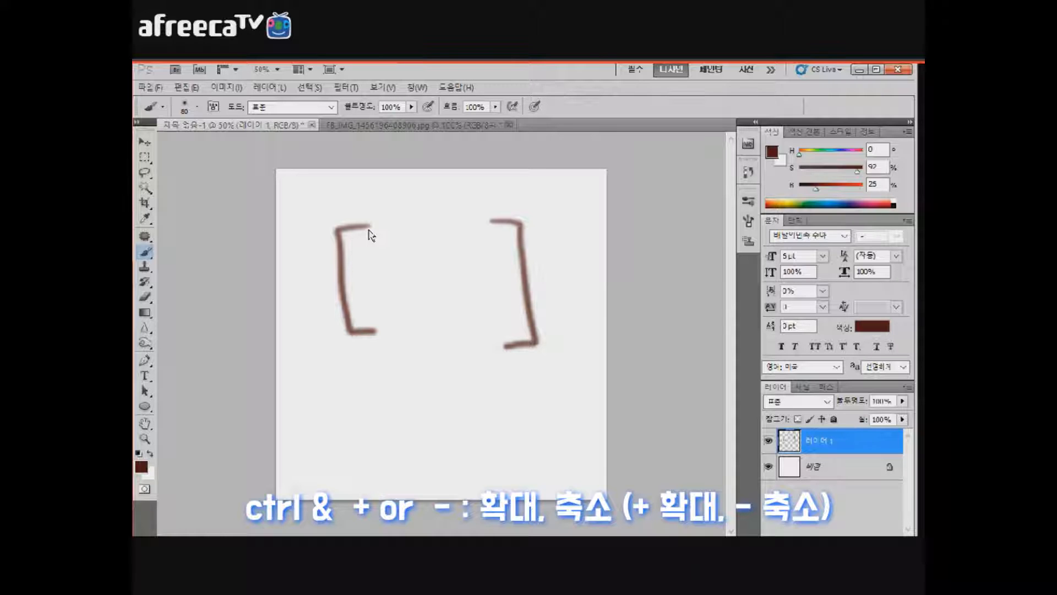
Step: Zoom in and out repeatedly on the painted brackets and return the view to 50%
key("ctrl+plus")
key("ctrl+plus")
key("ctrl+plus")
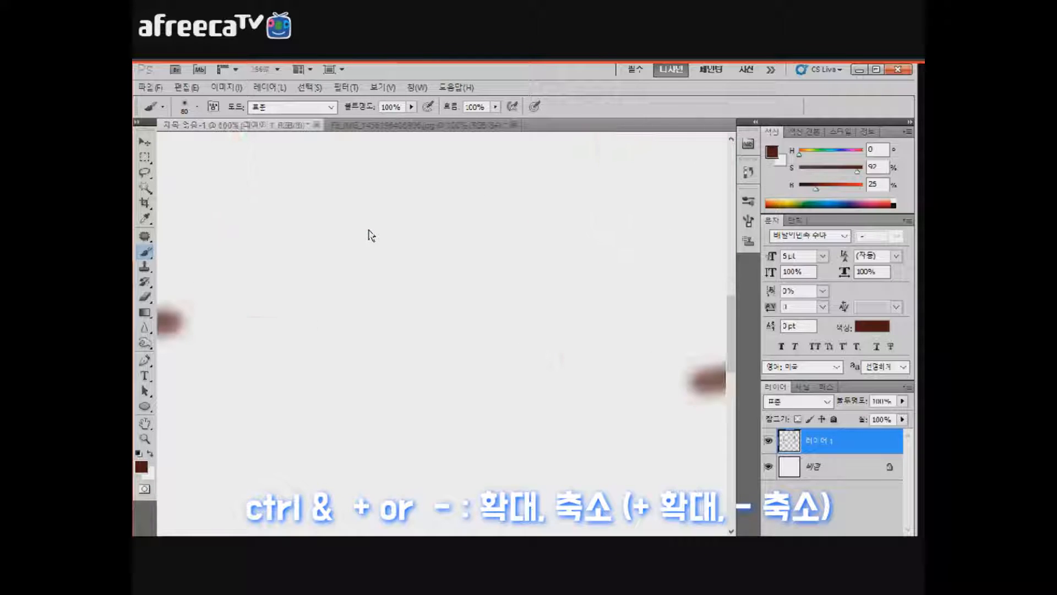
key("ctrl+minus")
key("ctrl+minus")
key("ctrl+minus")
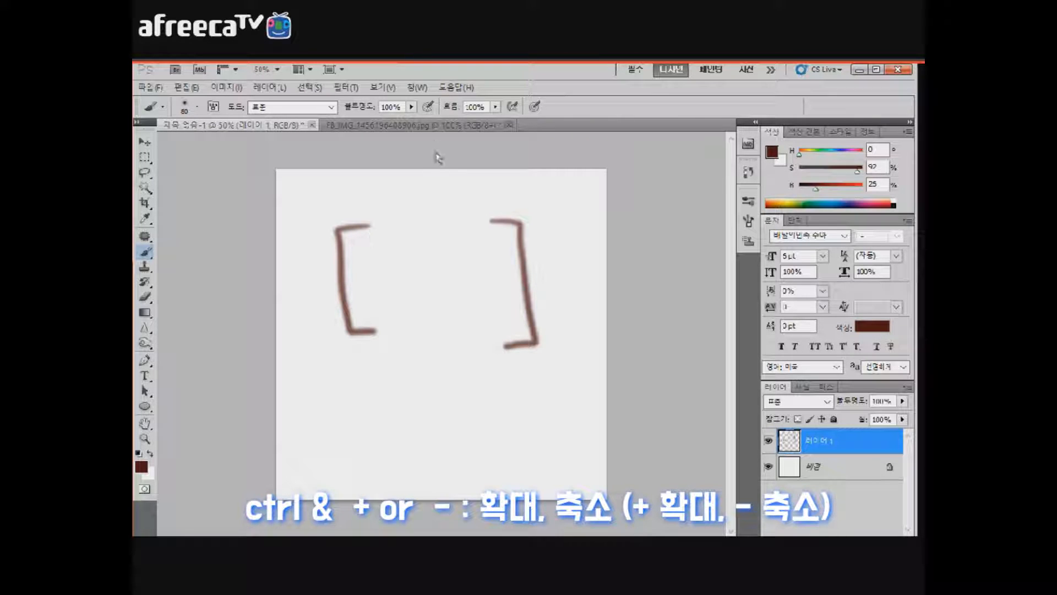
key("ctrl+minus")
key("ctrl+minus")
key("ctrl+plus")
key("ctrl+plus")
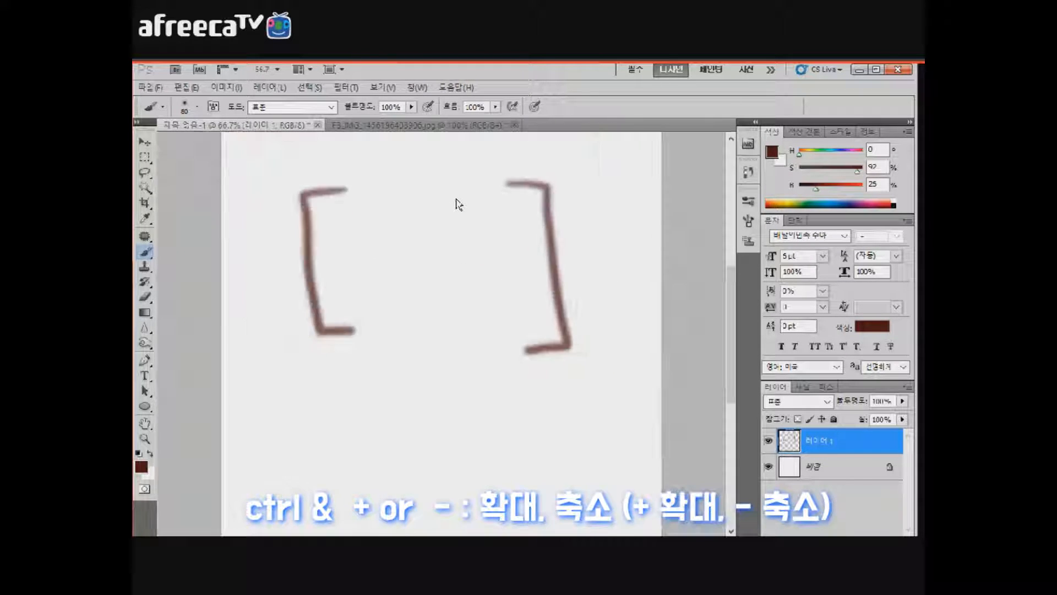
key("ctrl+minus")
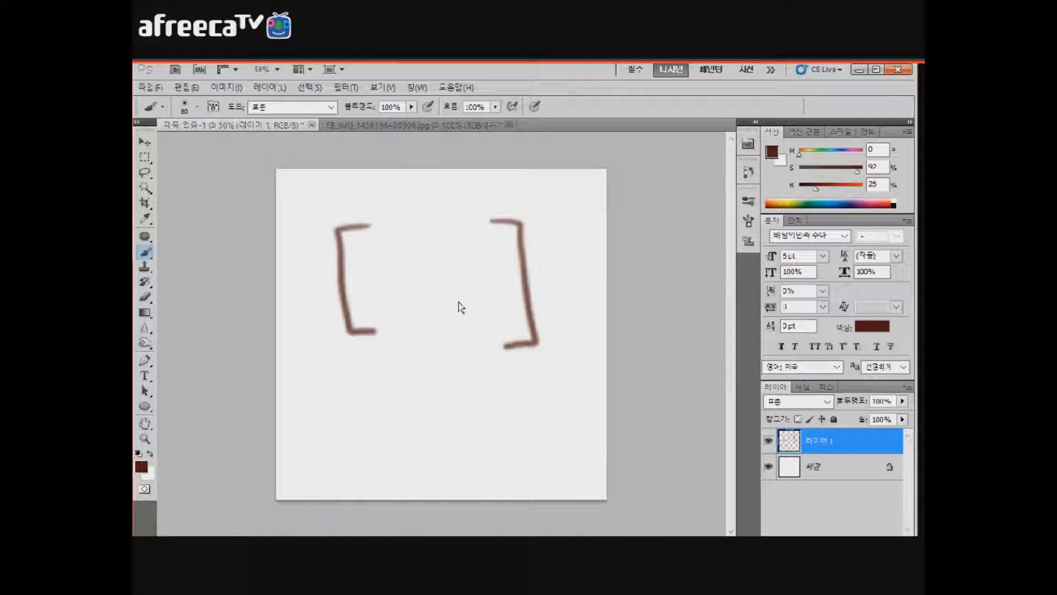
Step: Undo the painted brackets and paint four thick dark red scribbles on the layer
key("ctrl+alt+z")
key("ctrl+alt+z")
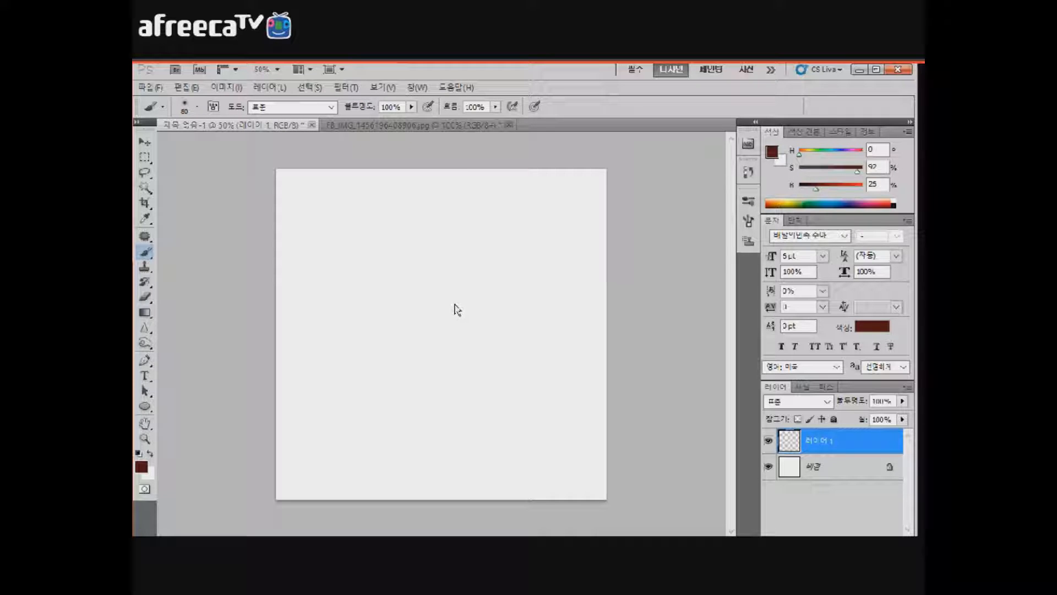
mouse_move(398, 243)
left_mouse_down()
mouse_move(417, 267)
mouse_move(420, 323)
left_mouse_up()
left_click_drag(440, 365, 465, 417)
left_click_drag(344, 376, 395, 374)
mouse_move(480, 254)
left_mouse_down()
mouse_move(507, 282)
mouse_move(556, 282)
left_mouse_up()
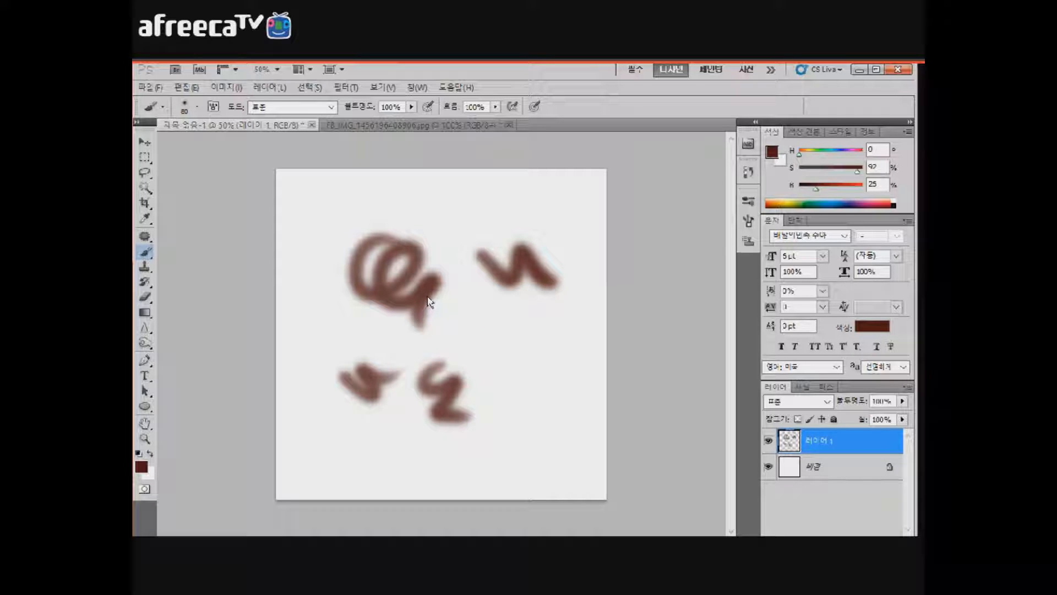
Step: Undo and redo the last scribble several times with the single-level undo
key("ctrl+z")
key("ctrl+z")
key("ctrl+z")
key("ctrl+z")
key("ctrl+z")
key("ctrl+z")
key("ctrl+z")
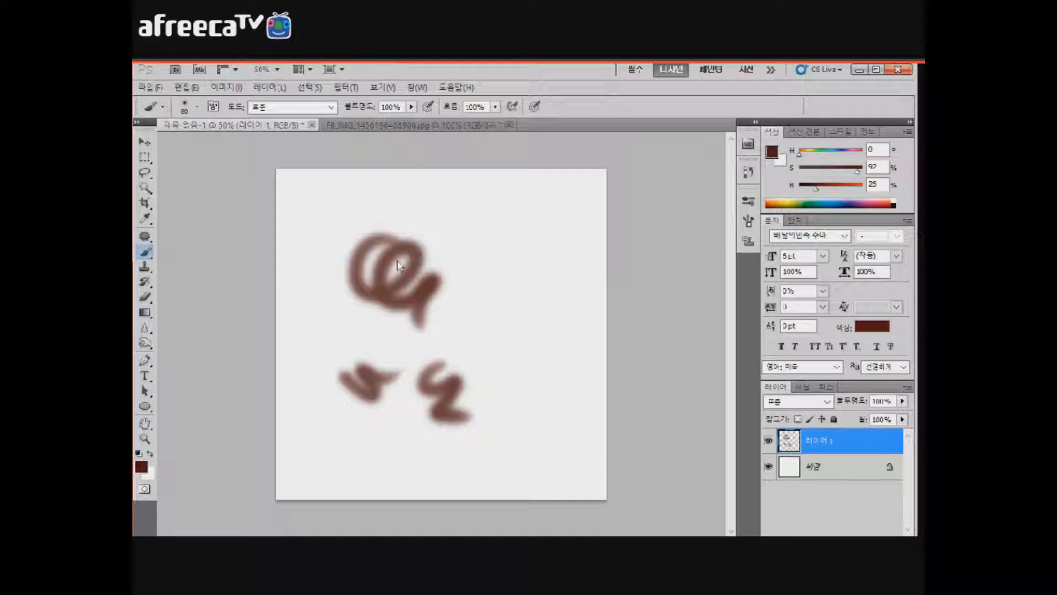
key("ctrl+z")
key("ctrl+z")
key("ctrl+z")
key("ctrl+z")
Step: Step back through the history to remove the remaining scribbles and the added layer
key("ctrl+alt+z")
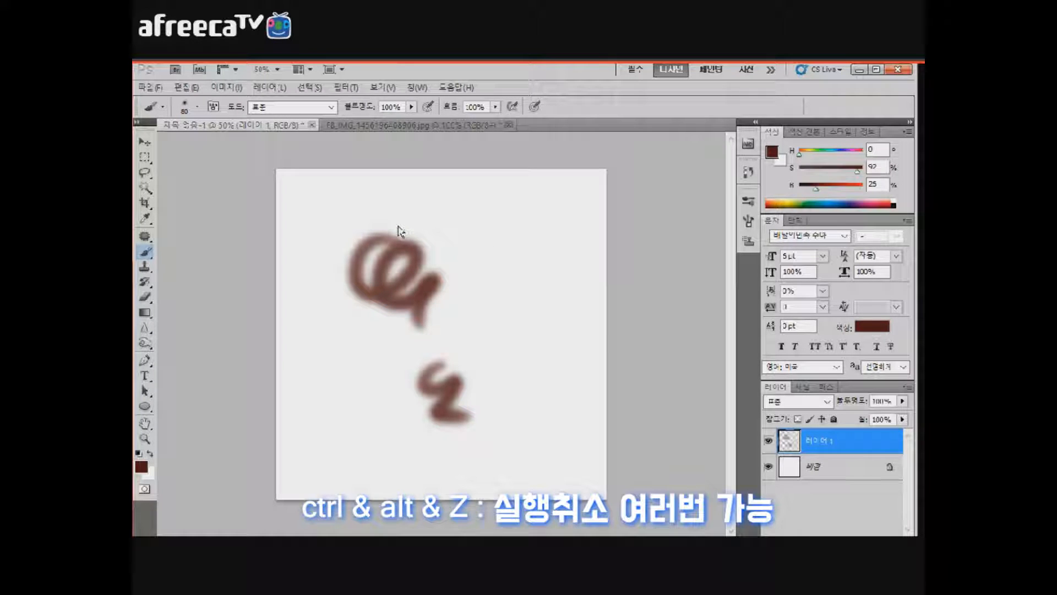
key("ctrl+alt+z")
key("ctrl+alt+z")
key("ctrl+alt+z")
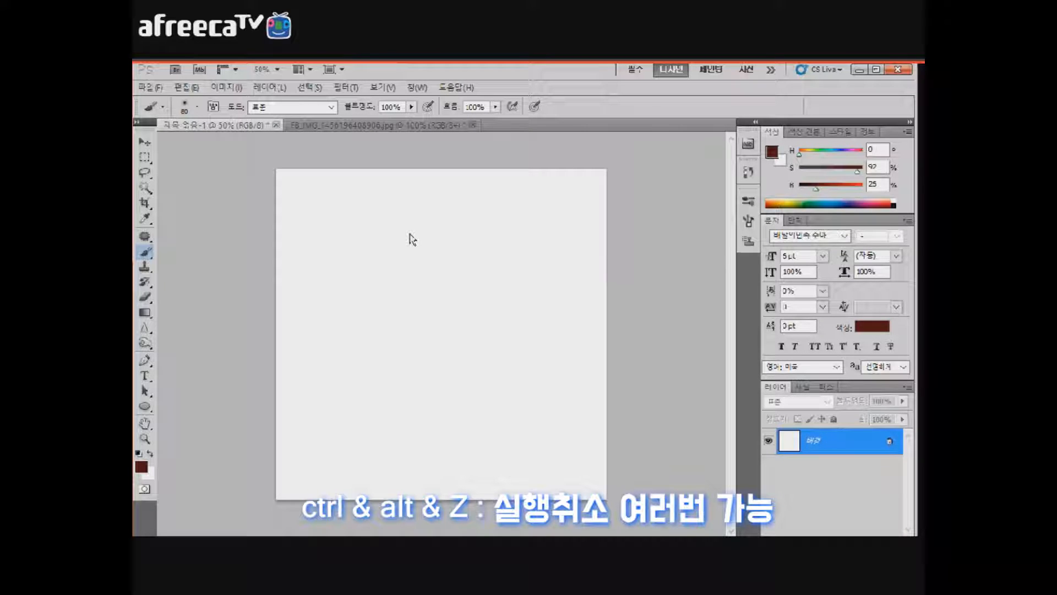
Step: Paint short dark red strokes and dabs scattered across the background layer
left_click_drag(443, 297, 471, 265)
left_click_drag(516, 287, 518, 327)
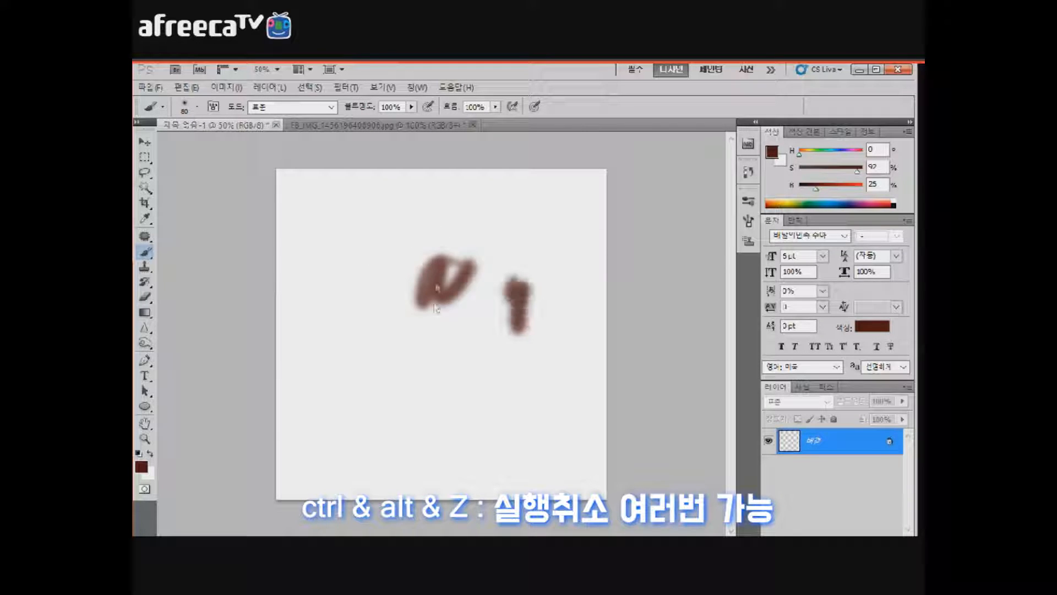
left_click_drag(505, 395, 469, 425)
left_click_drag(368, 328, 360, 313)
left_click(340, 220)
left_click_drag(375, 371, 381, 395)
left_click(413, 404)
key("ctrl+shift+z")
key("ctrl+shift+z")
key("ctrl+shift+z")
key("ctrl+shift+z")
key("ctrl+shift+z")
key("ctrl+shift+z")
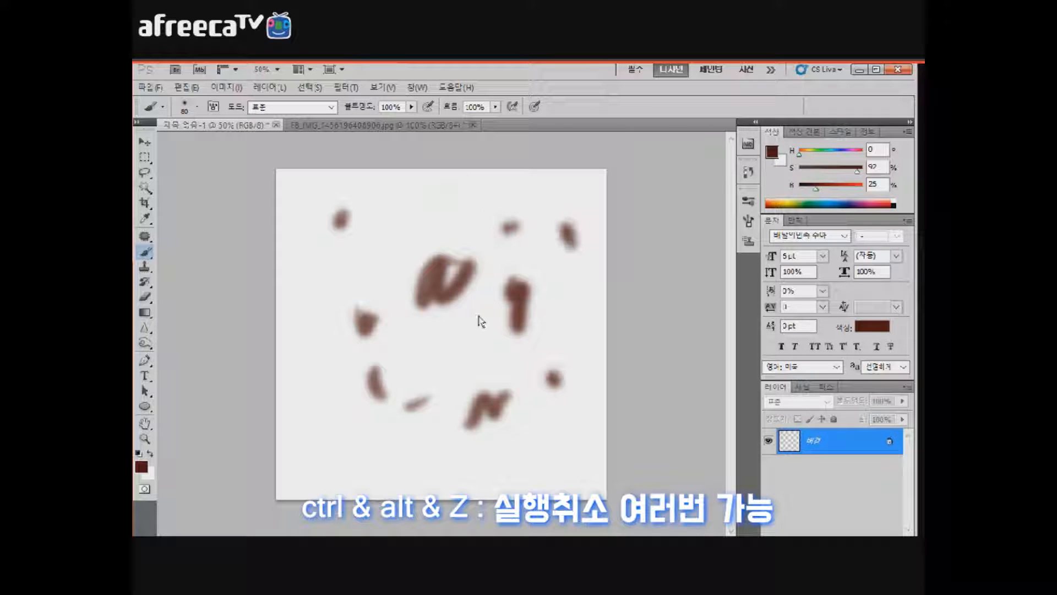
Step: Step back through the history past the scattered strokes to the soft red-orange circle on its own layer
key("ctrl+alt+z")
key("ctrl+alt+z")
key("ctrl+alt+z")
key("ctrl+alt+z")
key("ctrl+alt+z")
key("ctrl+alt+z")
key("ctrl+alt+z")
key("ctrl+alt+z")
key("ctrl+alt+z")
key("ctrl+alt+z")
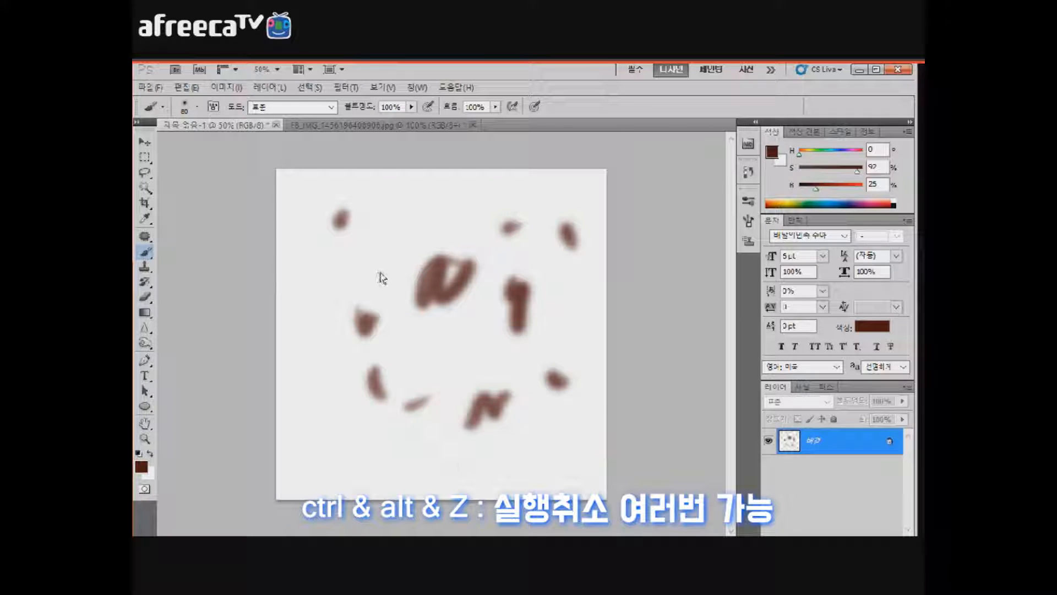
key("ctrl+alt+z")
key("ctrl+alt+z")
key("ctrl+alt+z")
key("ctrl+alt+z")
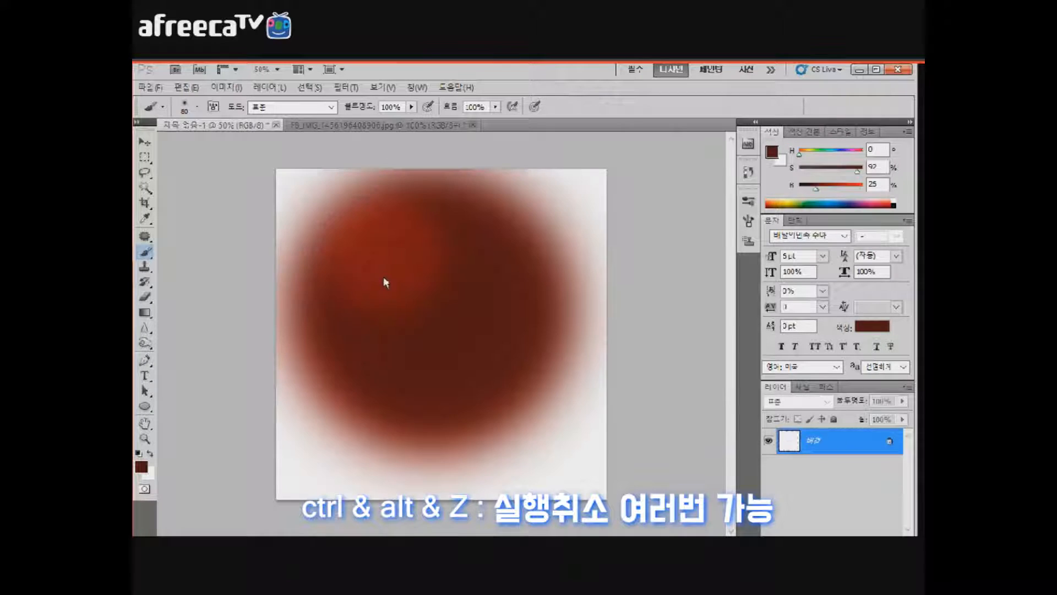
key("ctrl+alt+z")
key("ctrl+alt+z")
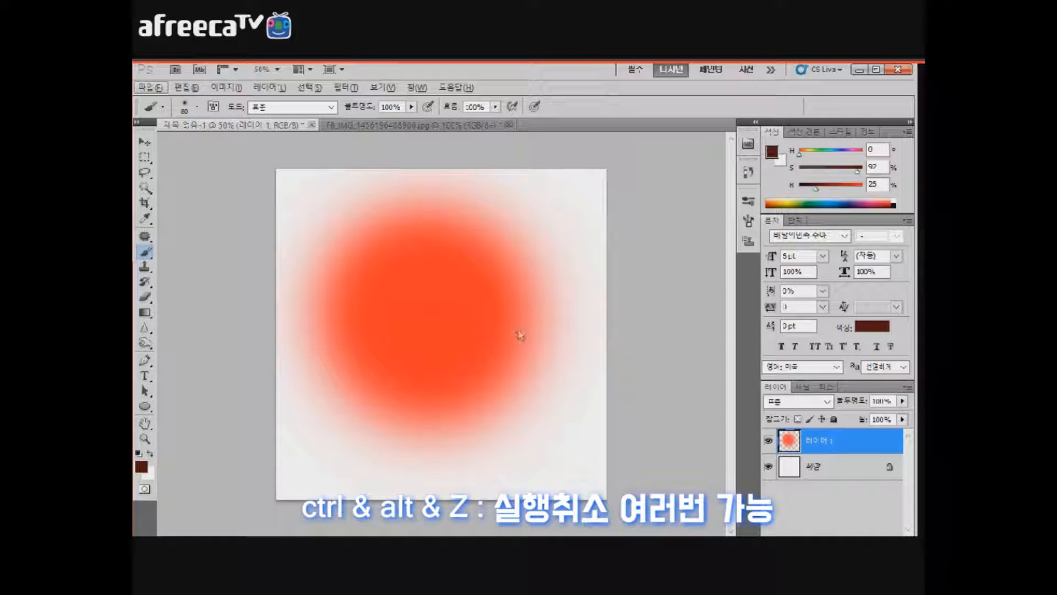
Step: Delete the layer with the red-orange circle and add a new empty layer above the background
key("Delete")
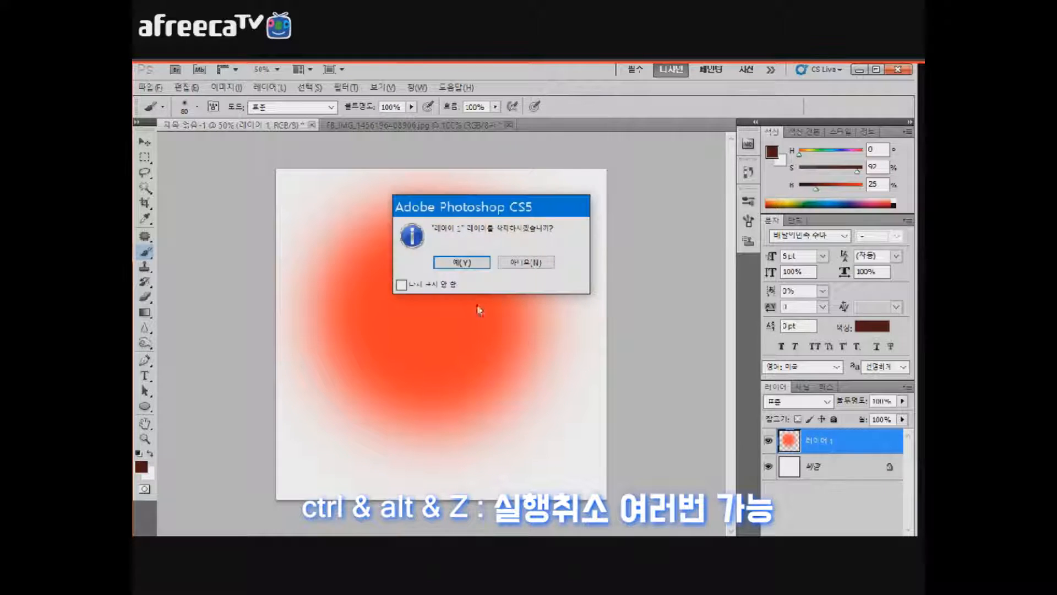
key("Return")
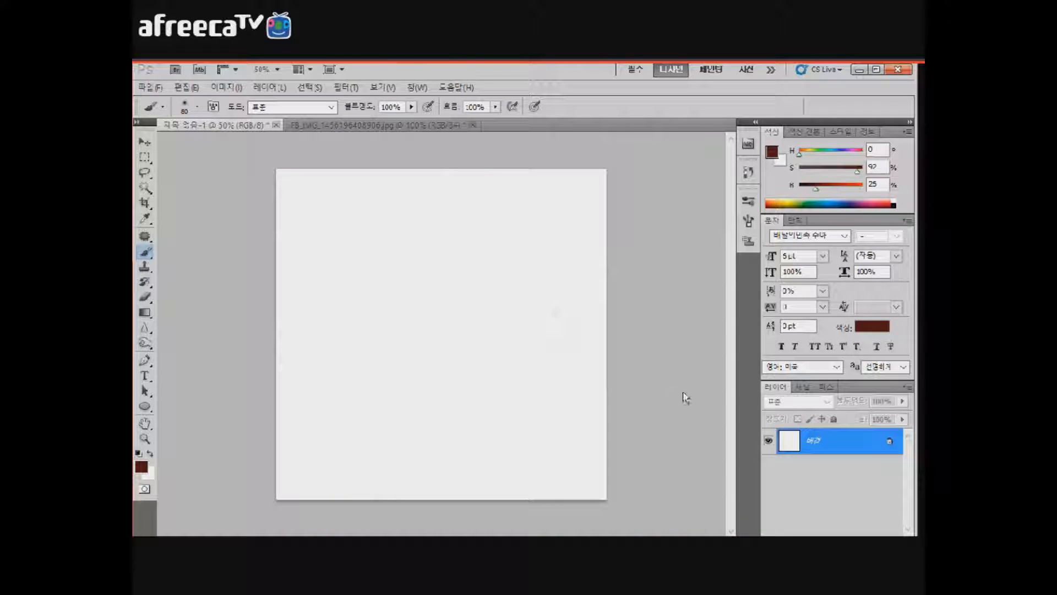
key("ctrl+shift+alt+n")
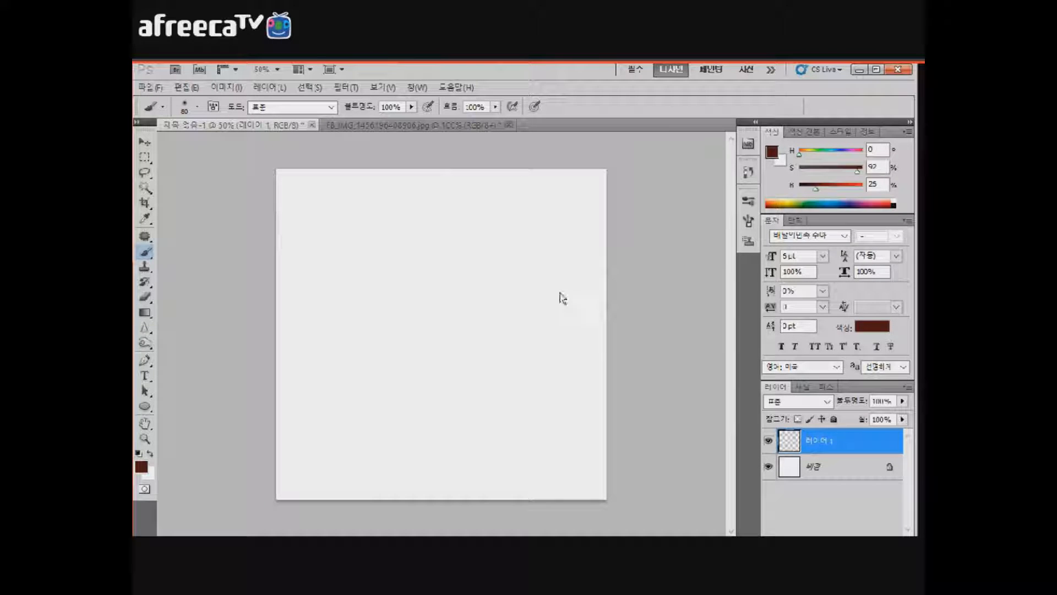
Step: Paint dark red arrows pointing right, left and up towards the canvas edges, plus a stroke in the lower part
mouse_move(406, 259)
left_mouse_down()
mouse_move(416, 278)
mouse_move(488, 308)
mouse_move(584, 279)
left_mouse_up()
key("ctrl+z")
left_click_drag(536, 248, 575, 319)
mouse_move(378, 314)
left_mouse_down()
mouse_move(344, 316)
mouse_move(300, 352)
left_mouse_up()
left_click_drag(322, 287, 281, 322)
left_click_drag(443, 248, 418, 173)
left_click_drag(400, 212, 468, 209)
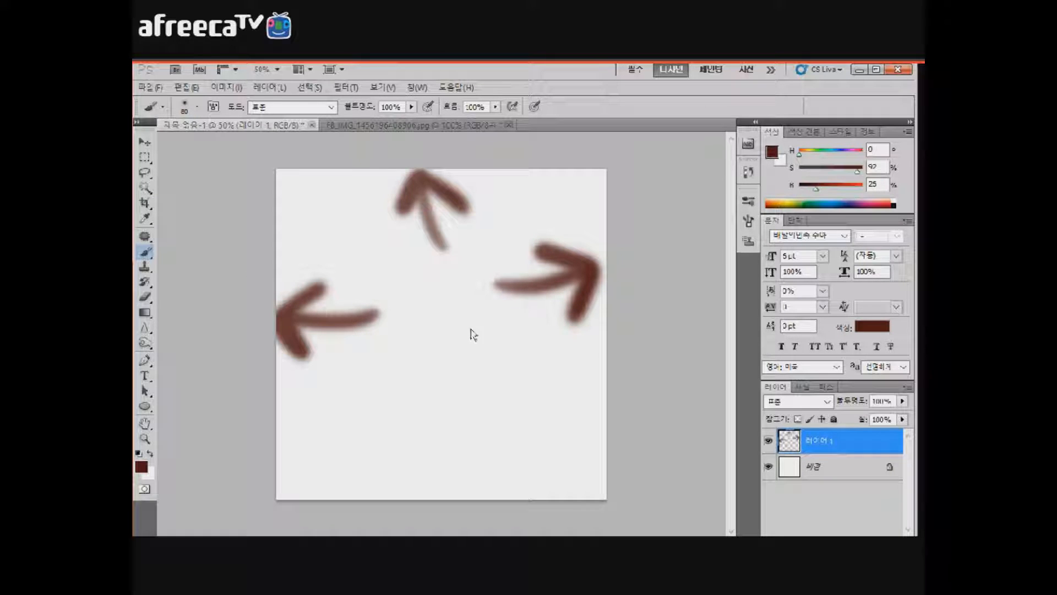
mouse_move(489, 406)
left_mouse_down()
mouse_move(491, 467)
mouse_move(546, 439)
left_mouse_up()
Step: Step back through the history to remove the painted arrows
key("ctrl+alt+z")
key("ctrl+alt+z")
key("ctrl+alt+z")
key("ctrl+alt+z")
key("ctrl+alt+z")
Step: Hide the toolbox and all panels, zoom the canvas in and out, return to 50% and show the panels again
key("Tab")
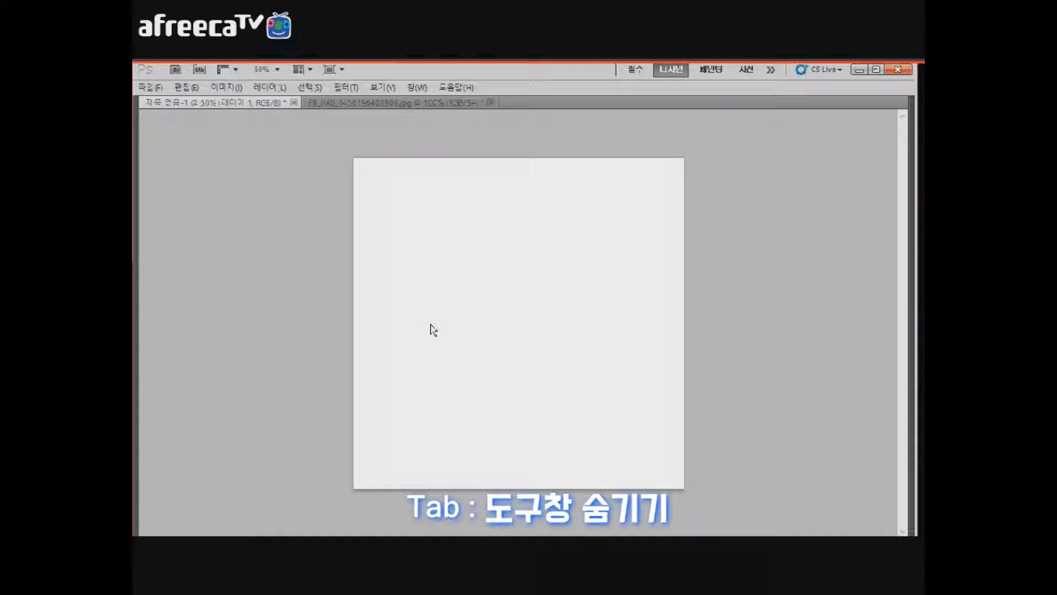
key("ctrl+plus")
key("ctrl+plus")
key("ctrl+plus")
key("ctrl+plus")
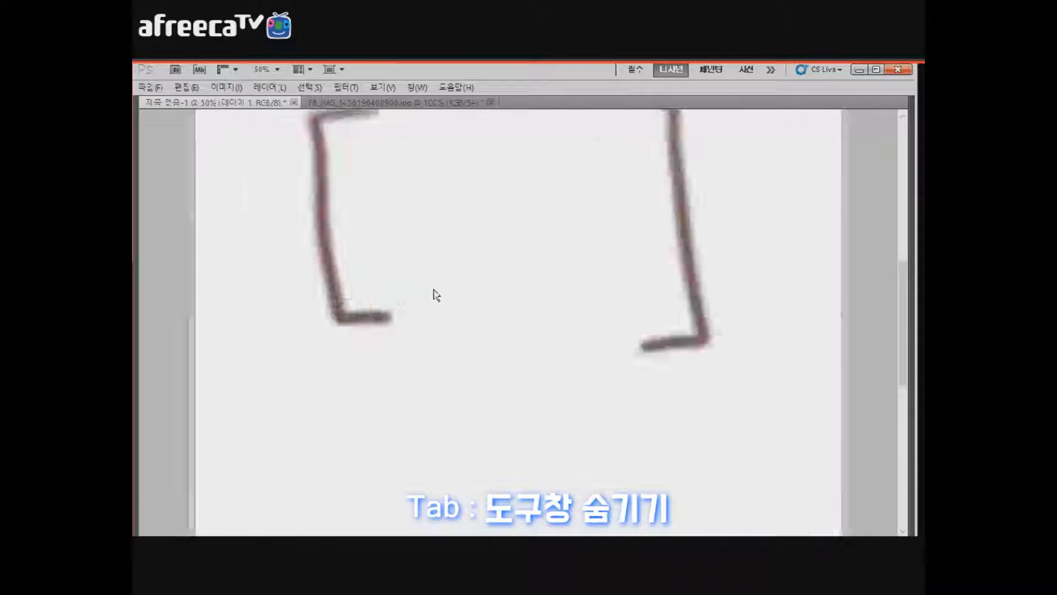
key("ctrl+minus")
key("ctrl+minus")
key("ctrl+minus")
key("ctrl+minus")
key("ctrl+plus")
key("ctrl+plus")
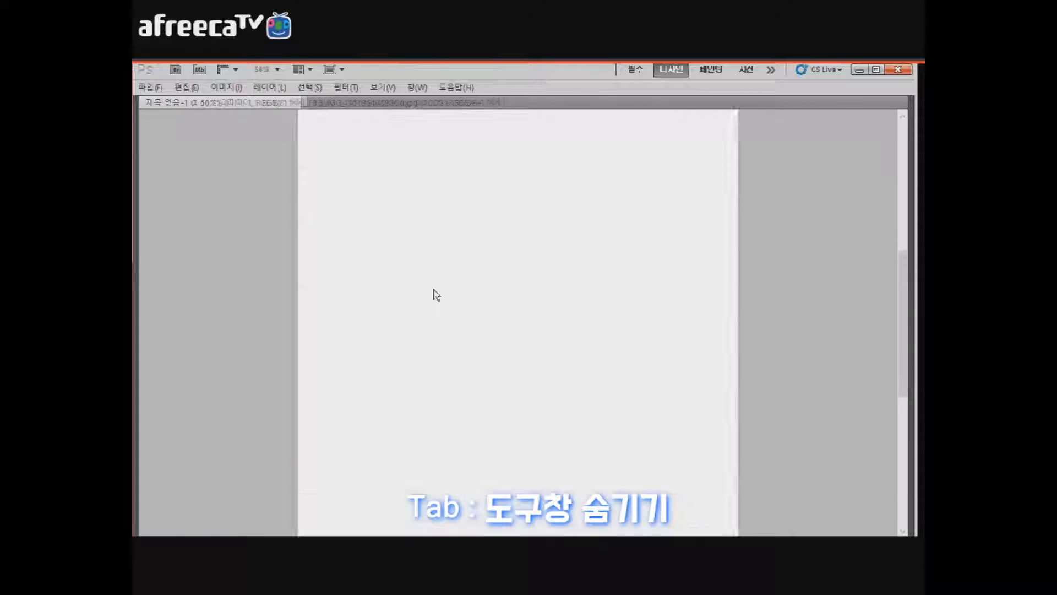
key("ctrl+minus")
key("ctrl+minus")
key("Tab")
key("Tab")
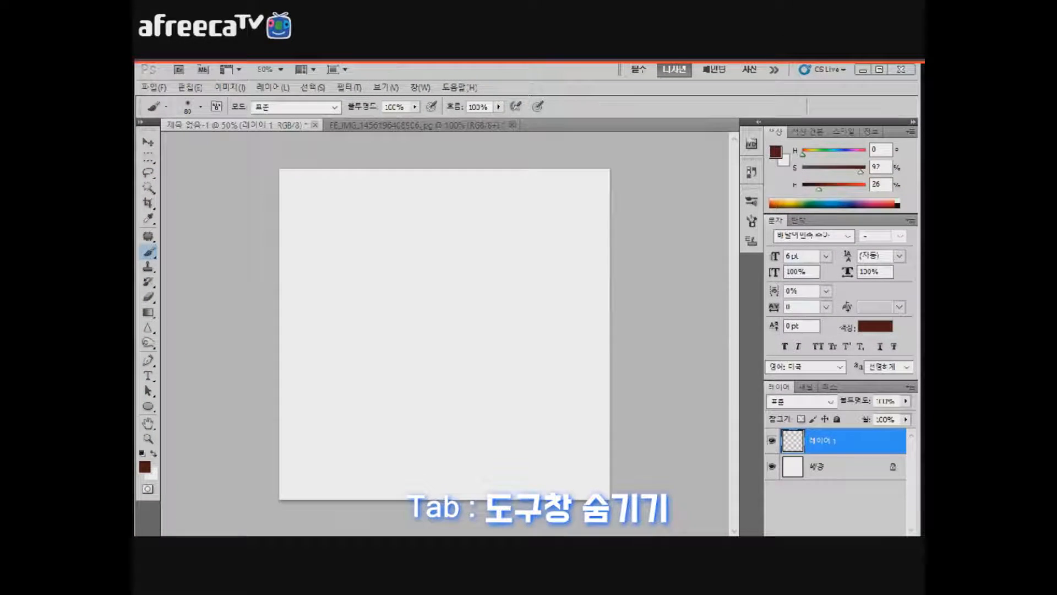
key("super")
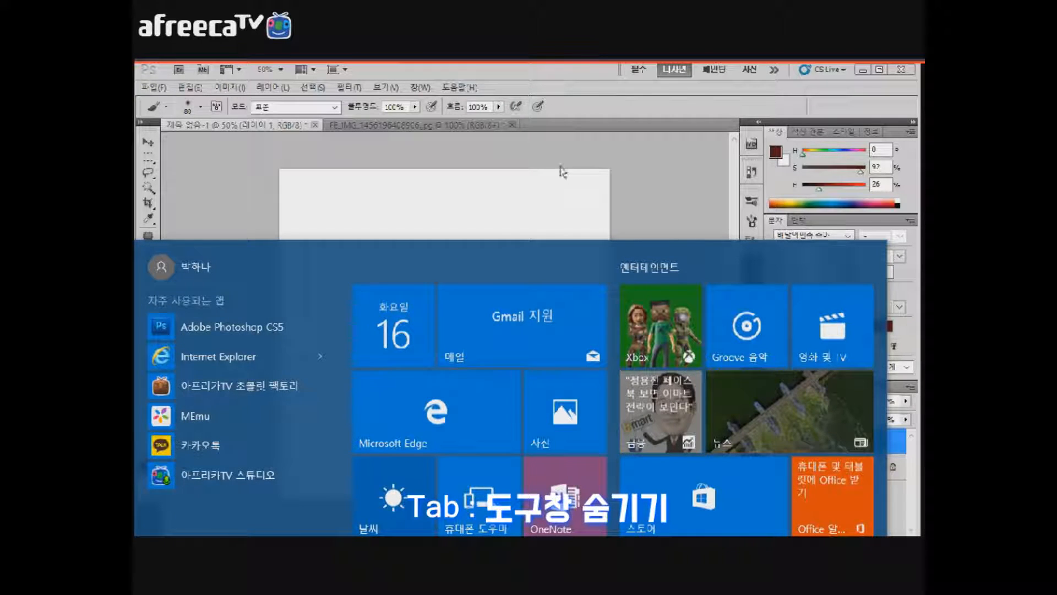
left_click(567, 167)
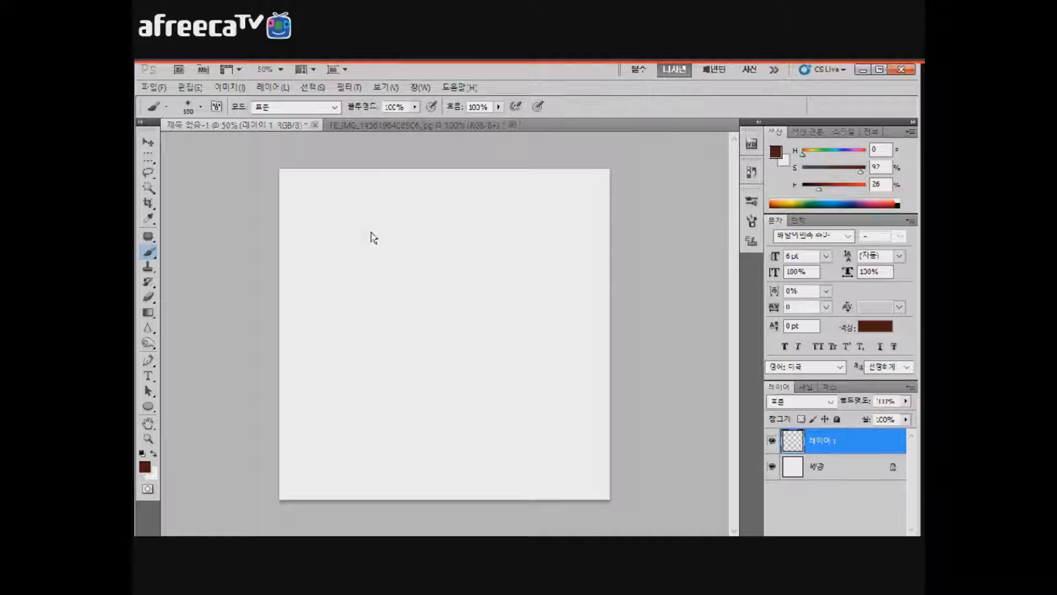
Step: Set the foreground colour to bright green with H 90 and B 100, paint a large soft 400 px blob, and undo it
left_click(810, 152)
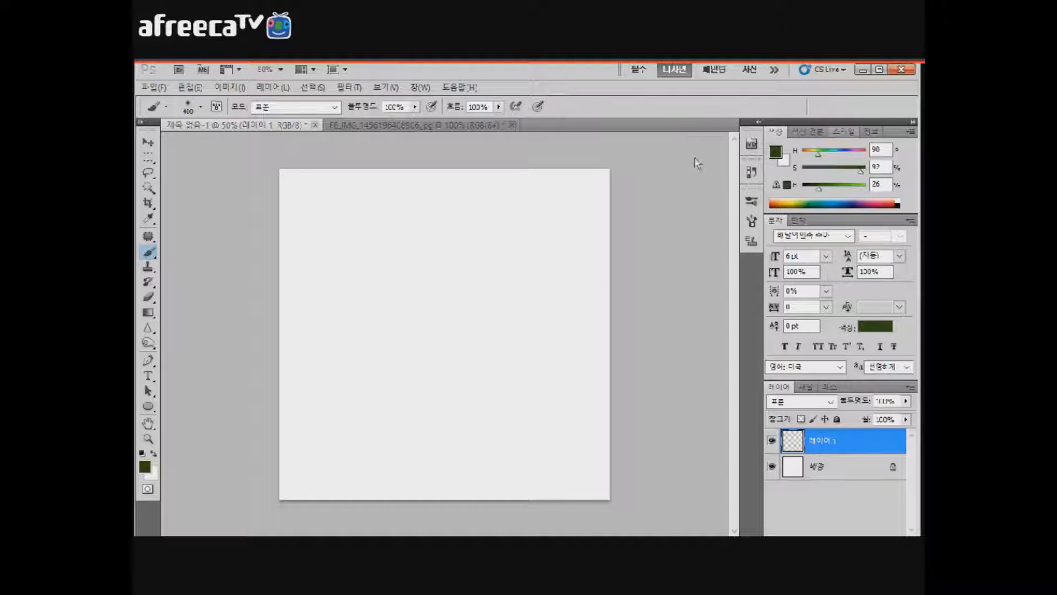
left_click_drag(830, 185, 865, 186)
left_click_drag(358, 298, 440, 255)
mouse_move(400, 222)
left_mouse_down()
mouse_move(423, 356)
mouse_move(512, 418)
left_mouse_up()
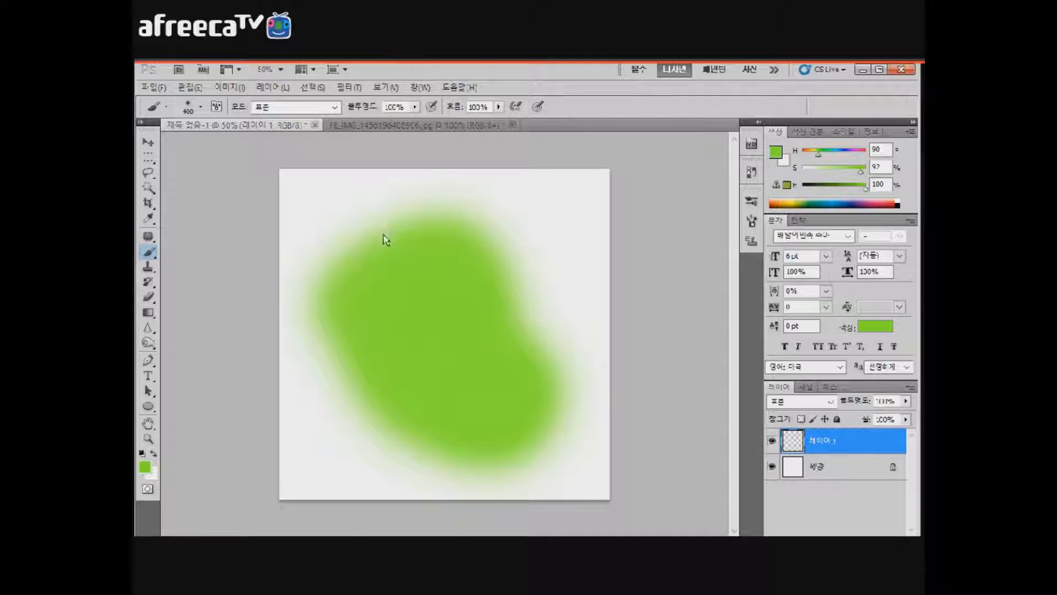
key("ctrl+z")
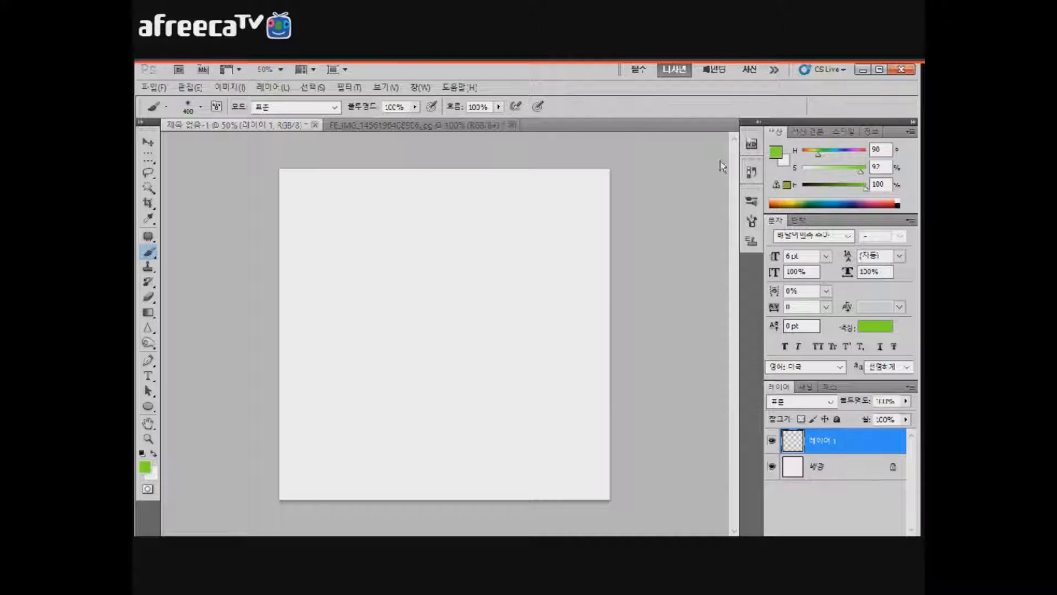
Step: Reset the foreground to black, paint an apple outline with stem and leaf, and add a new layer beneath the outline layer
key("d")
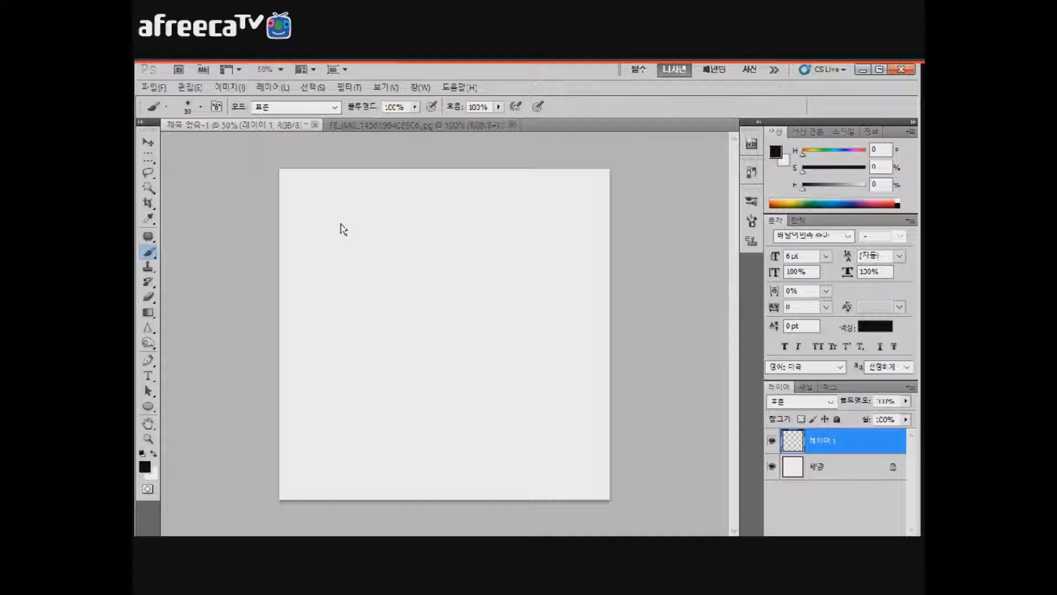
mouse_move(421, 280)
left_mouse_down()
mouse_move(349, 295)
mouse_move(514, 342)
mouse_move(422, 282)
mouse_move(443, 207)
mouse_move(418, 235)
left_mouse_up()
key("ctrl+shift+alt+n")
left_click_drag(875, 440, 875, 478)
Step: Set the foreground colour to green with H 143, S 100 and B 100, and paint the apple's body with a soft 500 px brush
left_click_drag(802, 154, 866, 171)
left_click_drag(802, 188, 866, 188)
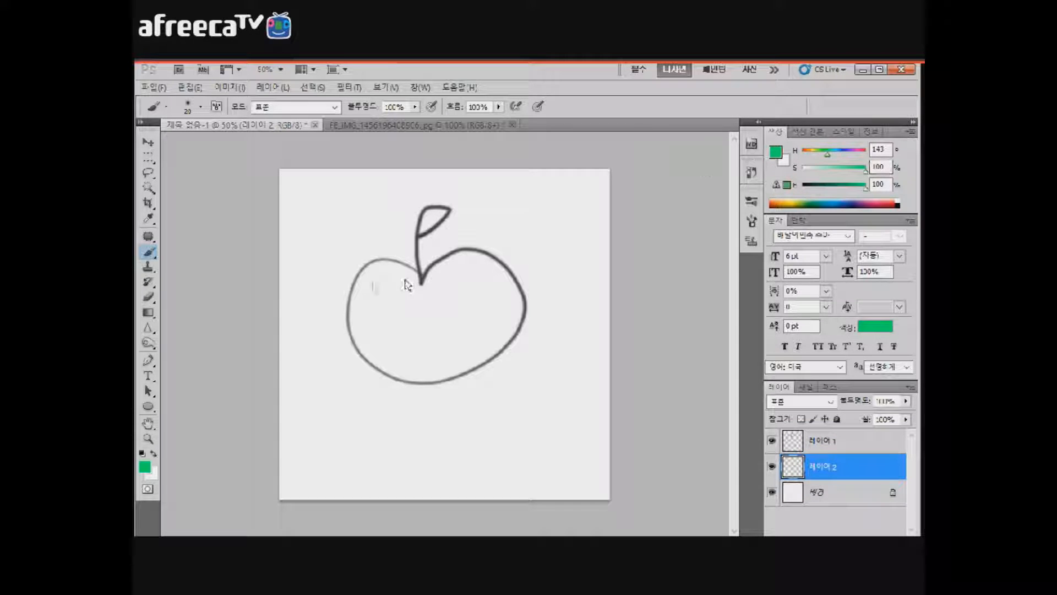
key("bracketright")
key("bracketright")
key("bracketright")
mouse_move(388, 294)
left_mouse_down()
mouse_move(443, 339)
mouse_move(479, 298)
left_mouse_up()
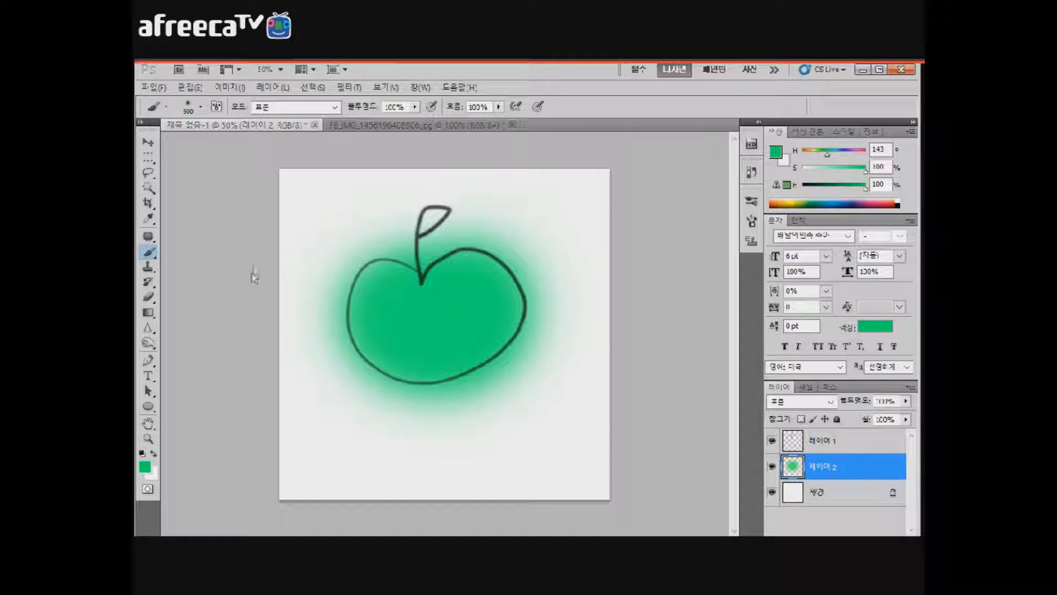
Step: Open the Hue/Saturation adjustment for the green apple layer and close it without changes
left_click(214, 87)
mouse_move(223, 126)
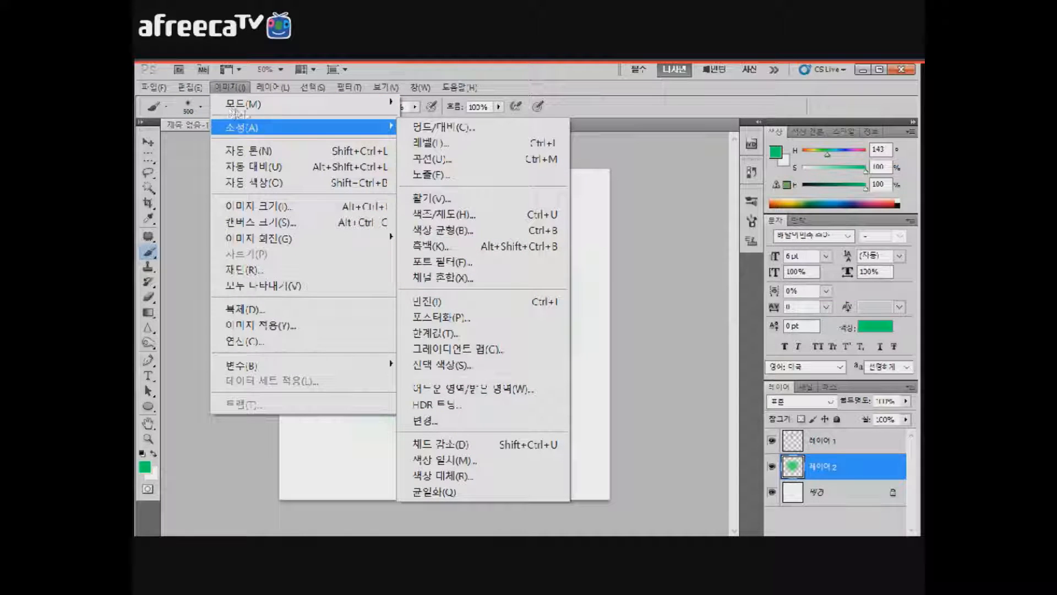
left_click(468, 214)
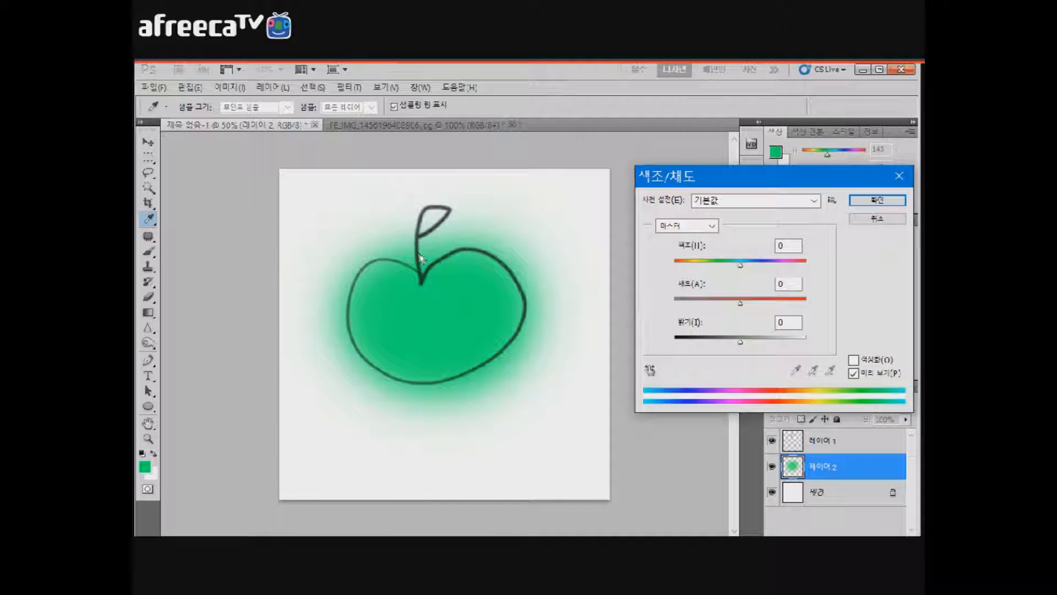
key("Escape")
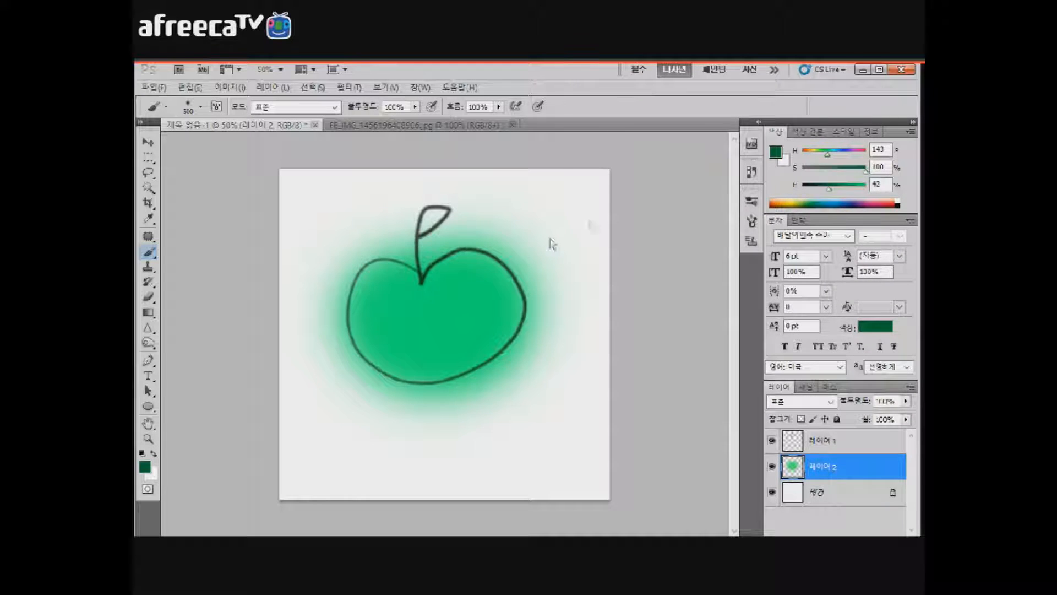
Step: Paint dark green shading with B 42 along the right and lower edges of the apple on the colour layer
mouse_move(444, 229)
left_mouse_down()
mouse_move(406, 305)
mouse_move(330, 375)
left_mouse_up()
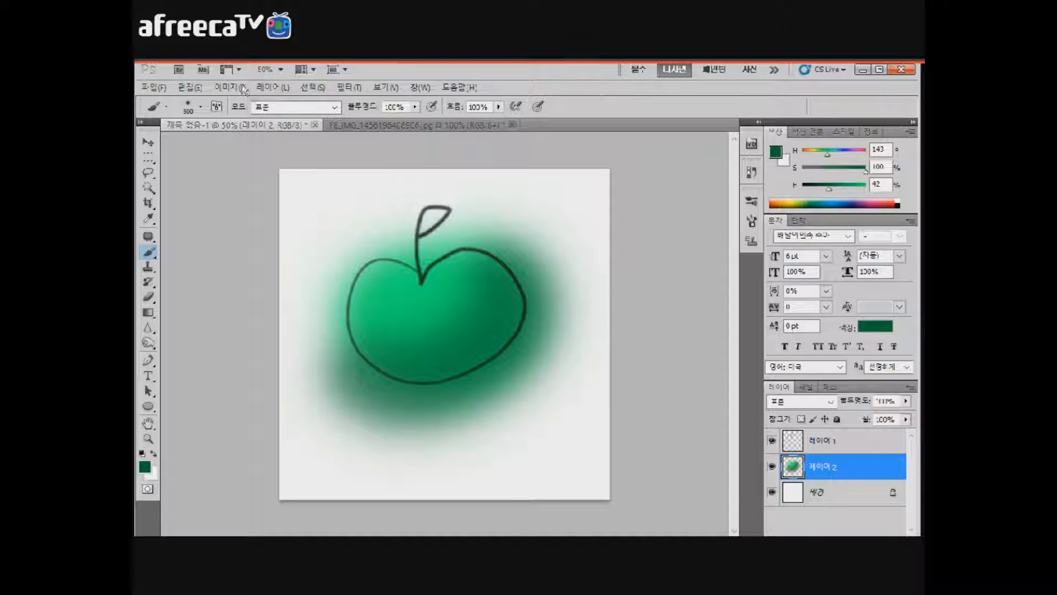
Step: Paint dark green shading with a 150 px brush at the stem hollow and along the apple's lower edge
mouse_move(334, 226)
left_mouse_down()
mouse_move(361, 236)
mouse_move(388, 209)
mouse_move(420, 297)
mouse_move(291, 302)
left_mouse_up()
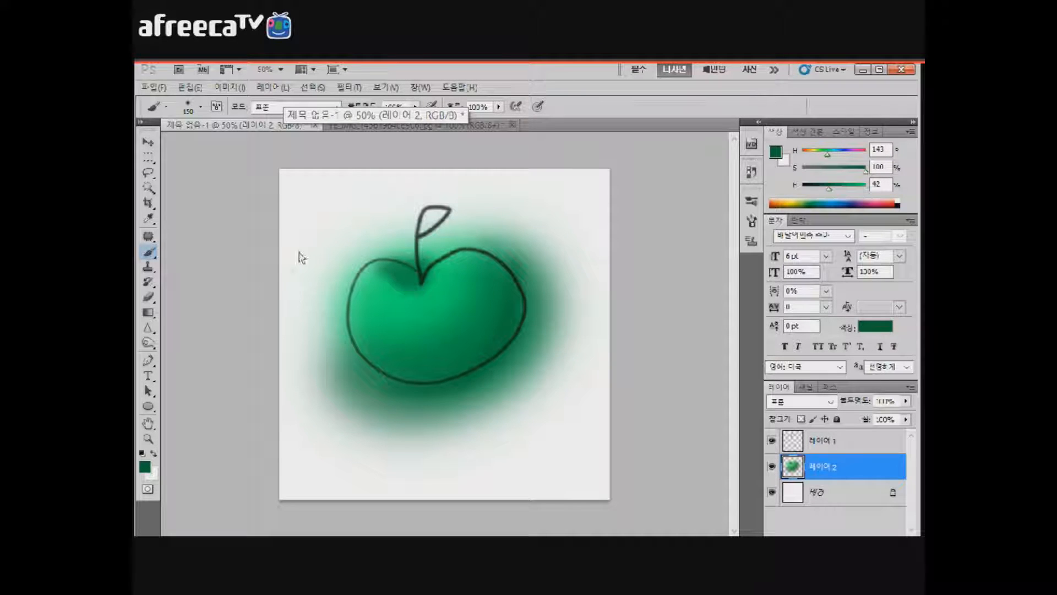
left_click_drag(516, 291, 374, 361)
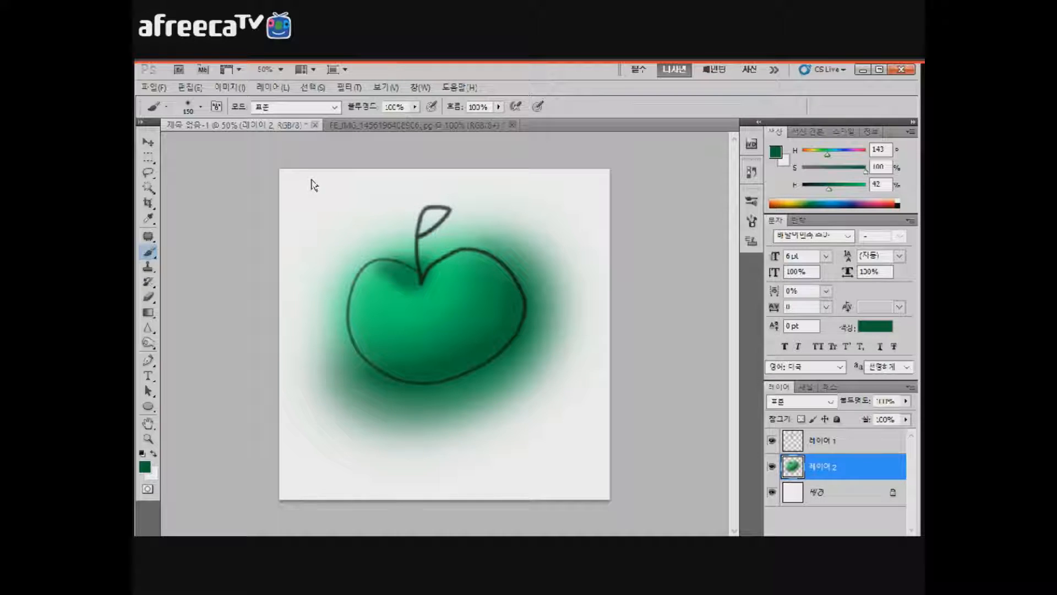
Step: Open Hue/Saturation for the apple's colour layer and try a hue shift of -145 to turn it red
left_click(230, 87)
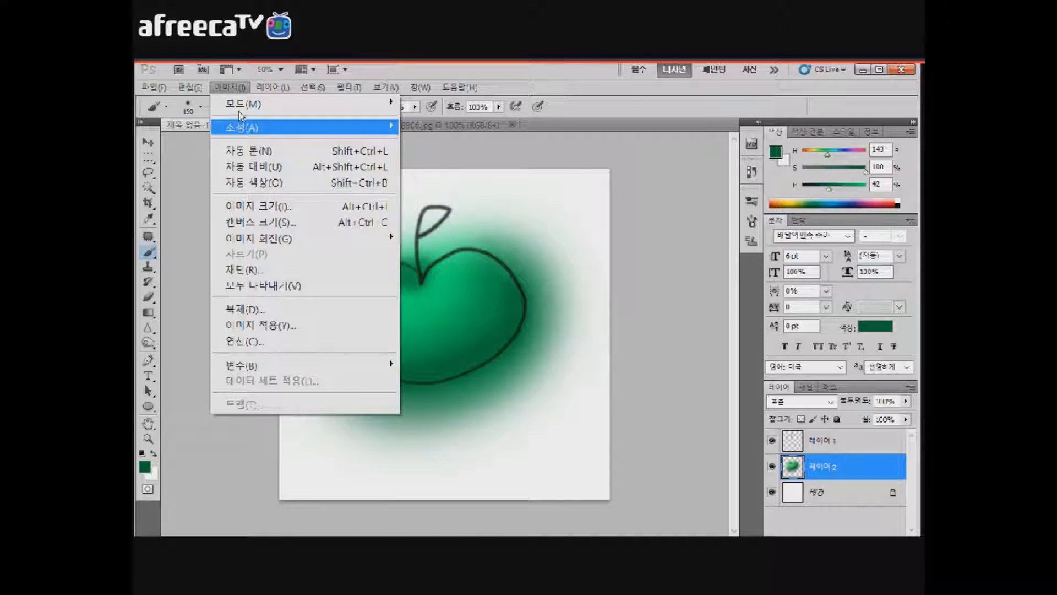
mouse_move(355, 128)
left_click(435, 214)
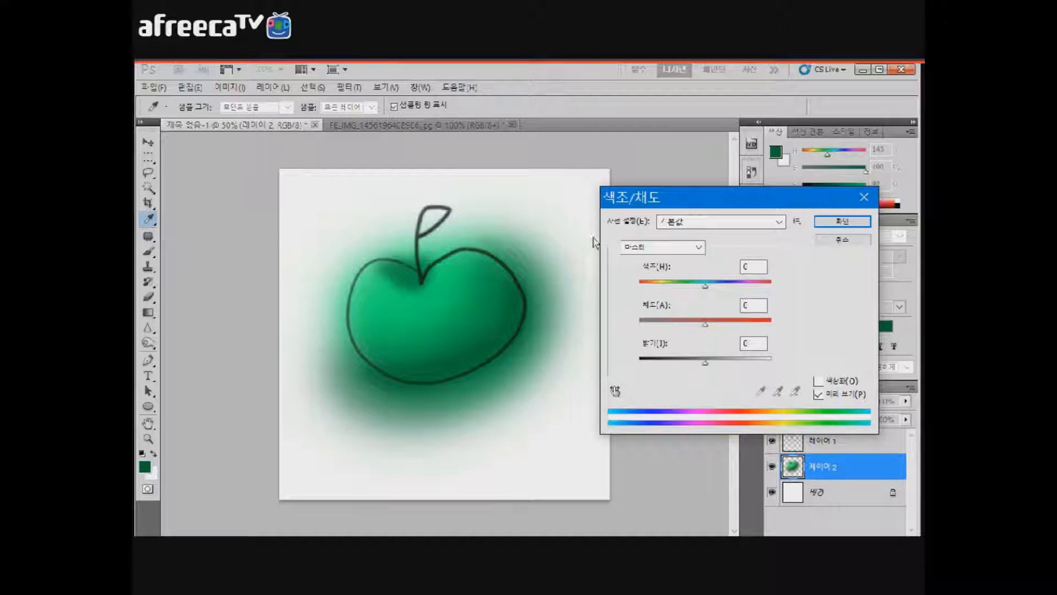
left_click_drag(572, 240, 547, 241)
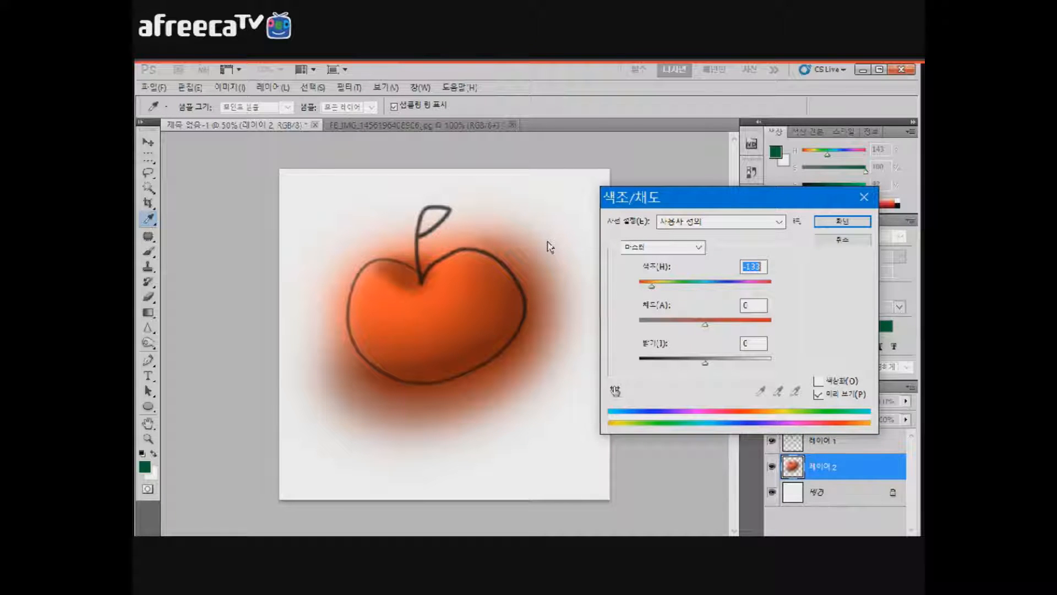
key("shift+Down")
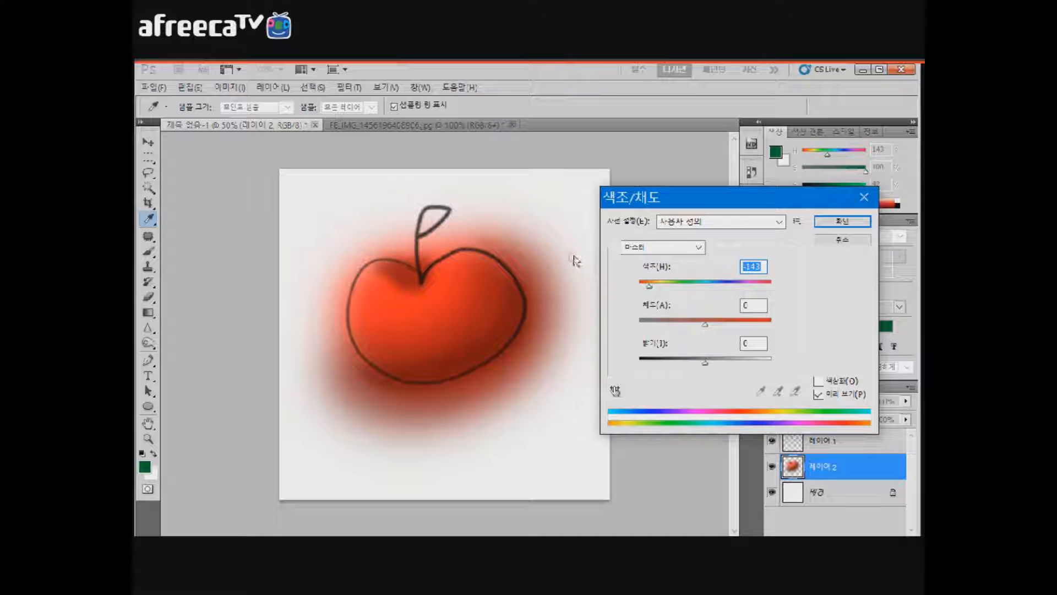
mouse_move(544, 238)
left_mouse_down()
mouse_move(637, 243)
mouse_move(545, 243)
left_mouse_up()
key("Down")
key("Down")
Step: Vary the apple's saturation down and up in Hue/Saturation, ending at -15
key("Tab")
key("shift+Down")
key("shift+Down")
key("shift+Down")
key("shift+Down")
key("shift+Down")
key("shift+Down")
key("shift+Down")
key("shift+Down")
key("shift+Down")
key("shift+Down")
key("shift+Up")
key("shift+Up")
key("shift+Up")
key("shift+Up")
key("shift+Up")
key("shift+Up")
key("shift+Up")
key("shift+Up")
key("shift+Up")
key("shift+Up")
key("shift+Up")
key("shift+Up")
key("shift+Up")
key("shift+Up")
key("shift+Up")
key("shift+Up")
mouse_move(590, 278)
left_mouse_down()
mouse_move(540, 278)
mouse_move(604, 276)
mouse_move(594, 277)
left_mouse_up()
key("Down")
key("Down")
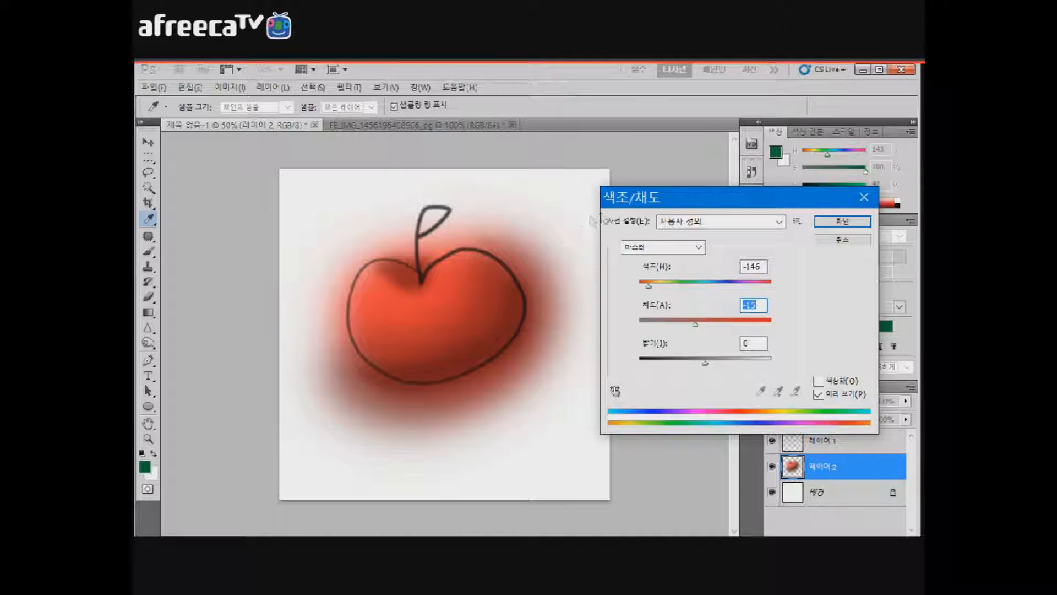
Step: Try a hue of -133 and different lightness values on the apple, and cancel Hue/Saturation
mouse_move(546, 235)
left_mouse_down()
mouse_move(591, 235)
mouse_move(548, 243)
left_mouse_up()
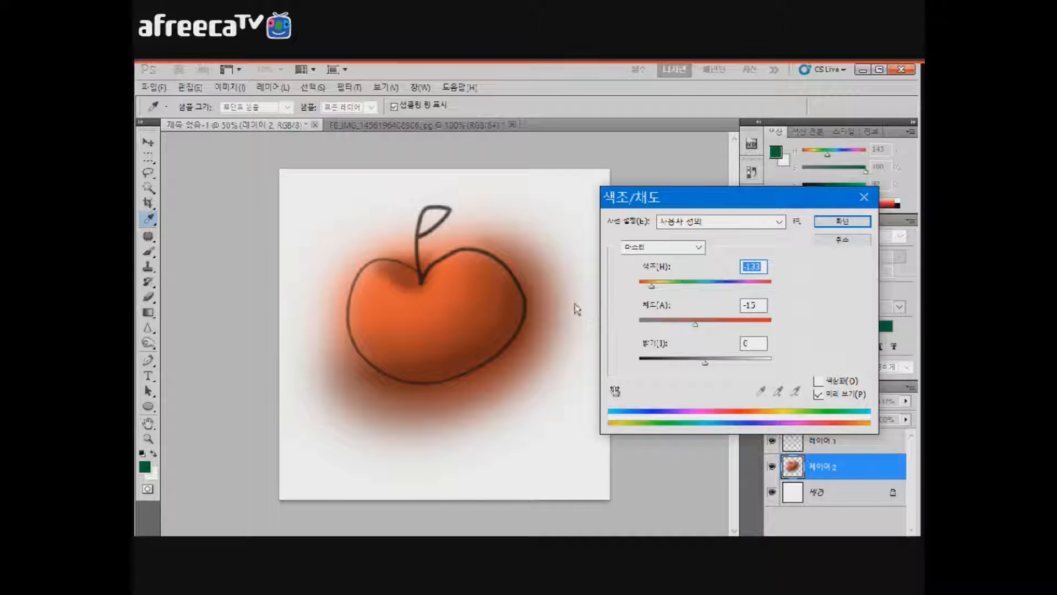
key("Tab")
key("Tab")
key("shift+Down")
key("shift+Down")
key("shift+Down")
key("shift+Up")
key("shift+Up")
key("shift+Up")
key("shift+Up")
key("shift+Up")
key("shift+Up")
key("shift+Up")
key("shift+Up")
key("shift+Up")
key("Up")
key("Up")
key("Up")
key("Escape")
key("b")
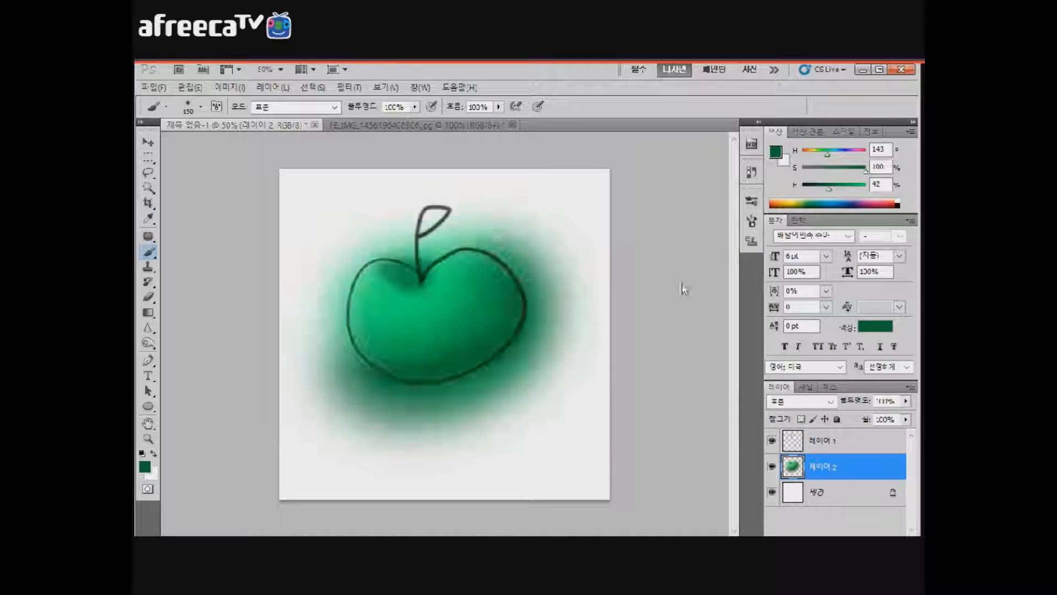
Step: Open the Brightness/Contrast adjustment for the apple's colour layer and close it without changes
left_click(213, 87)
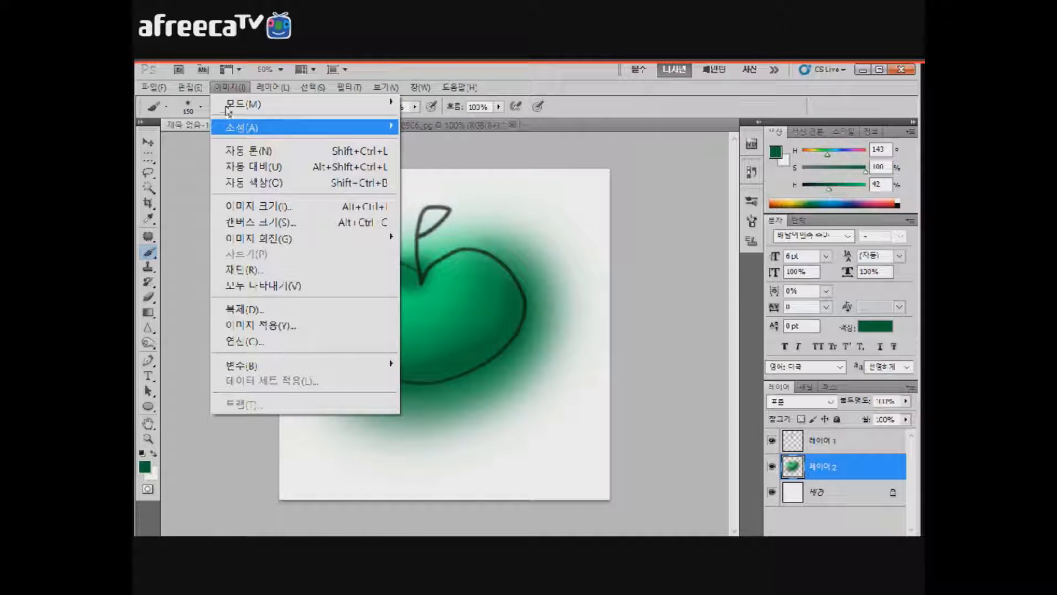
mouse_move(355, 127)
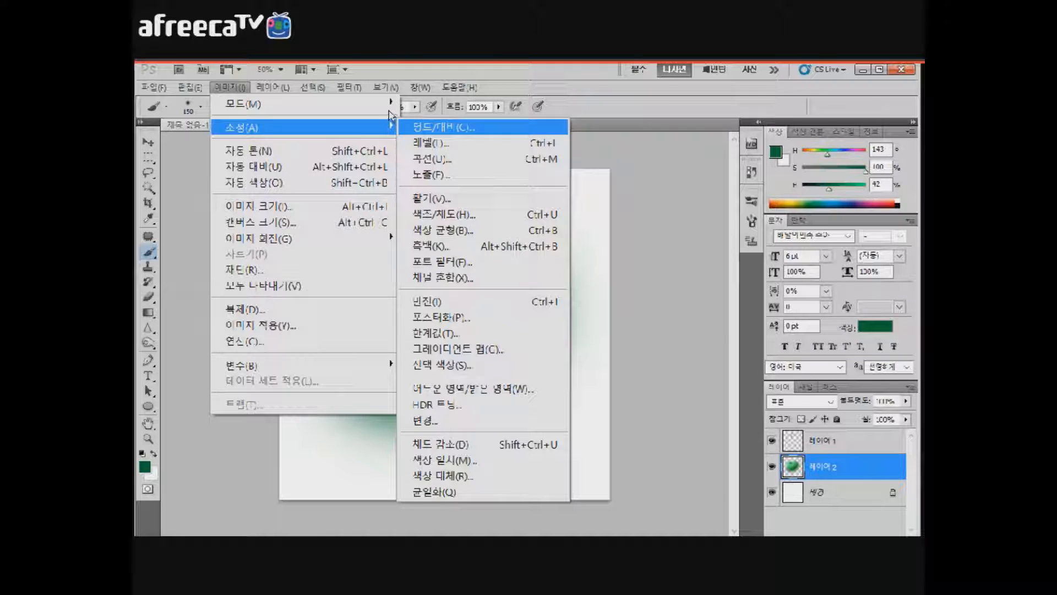
left_click(435, 127)
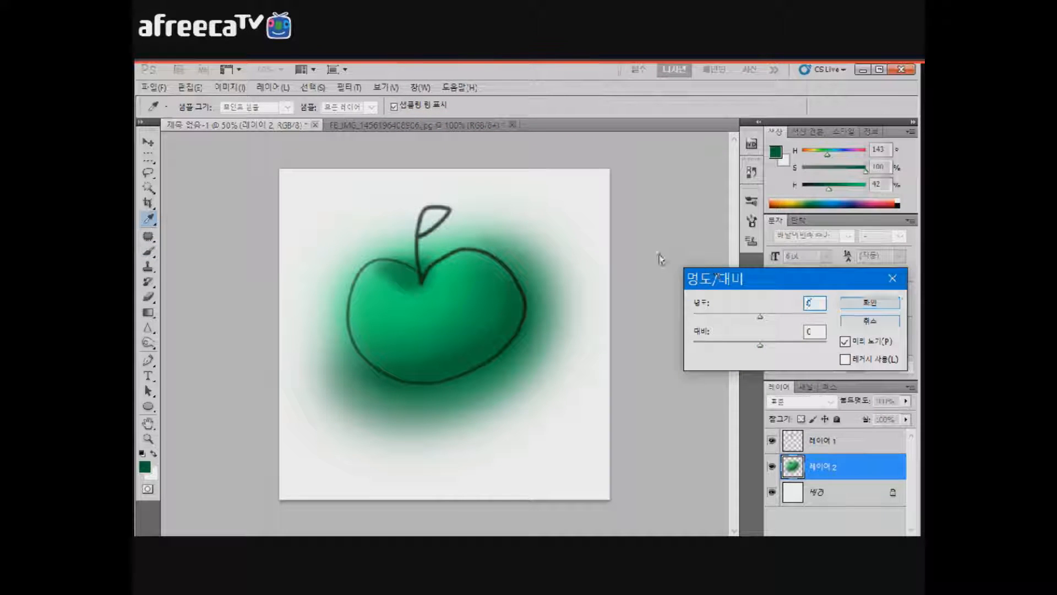
key("Return")
Step: Open Levels for the apple's colour layer, try darkening it with the shadow input level, and reset that level to 0
left_click(229, 87)
mouse_move(331, 127)
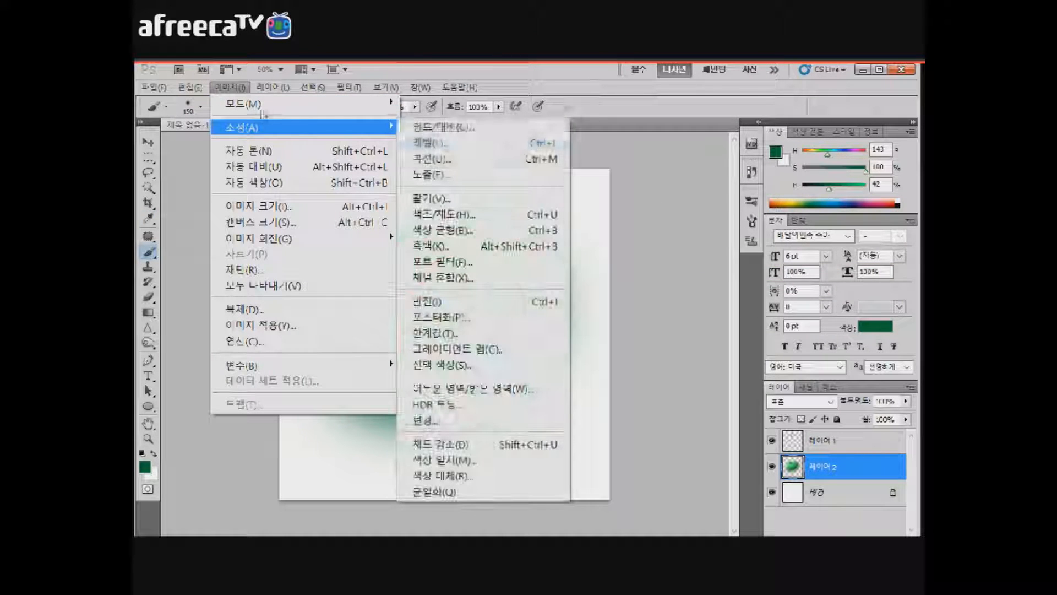
left_click(434, 142)
left_click_drag(851, 124, 676, 198)
mouse_move(584, 345)
left_mouse_down()
mouse_move(668, 346)
mouse_move(584, 345)
left_mouse_up()
mouse_move(753, 346)
left_mouse_down()
mouse_move(681, 346)
mouse_move(752, 346)
left_mouse_up()
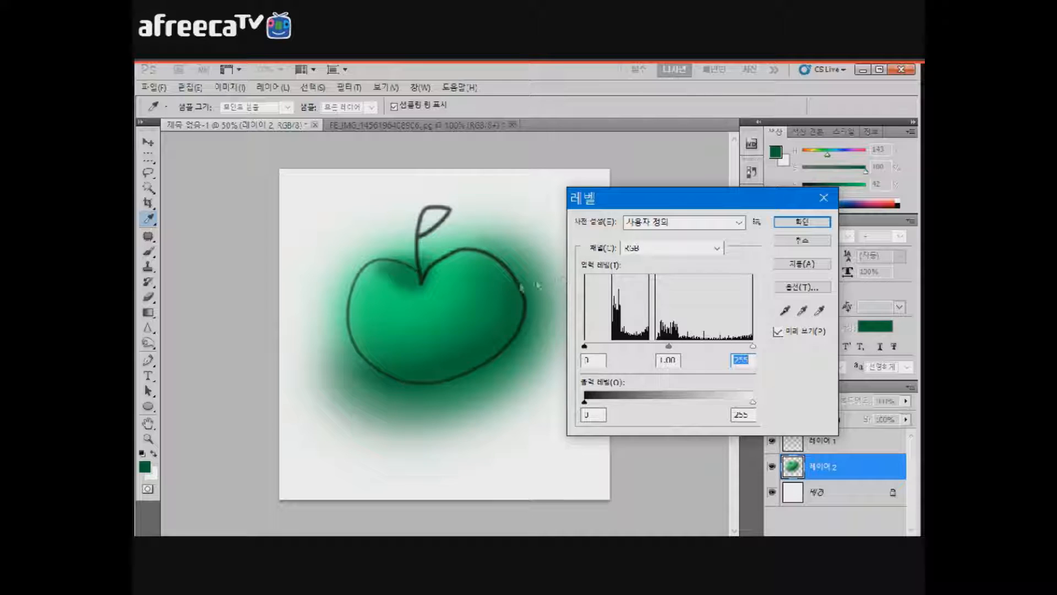
mouse_move(584, 346)
left_mouse_down()
mouse_move(654, 346)
mouse_move(605, 346)
left_mouse_up()
left_click_drag(509, 288, 532, 287)
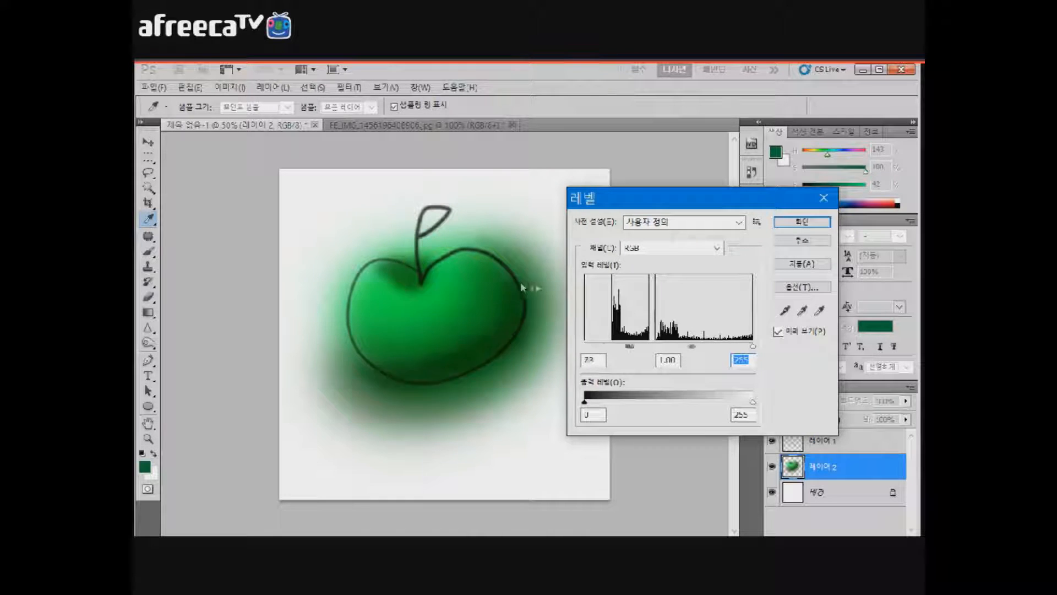
left_click_drag(608, 346, 635, 346)
mouse_move(523, 292)
left_mouse_down()
mouse_move(538, 295)
mouse_move(491, 288)
mouse_move(508, 288)
mouse_move(490, 326)
mouse_move(557, 325)
mouse_move(464, 320)
left_mouse_up()
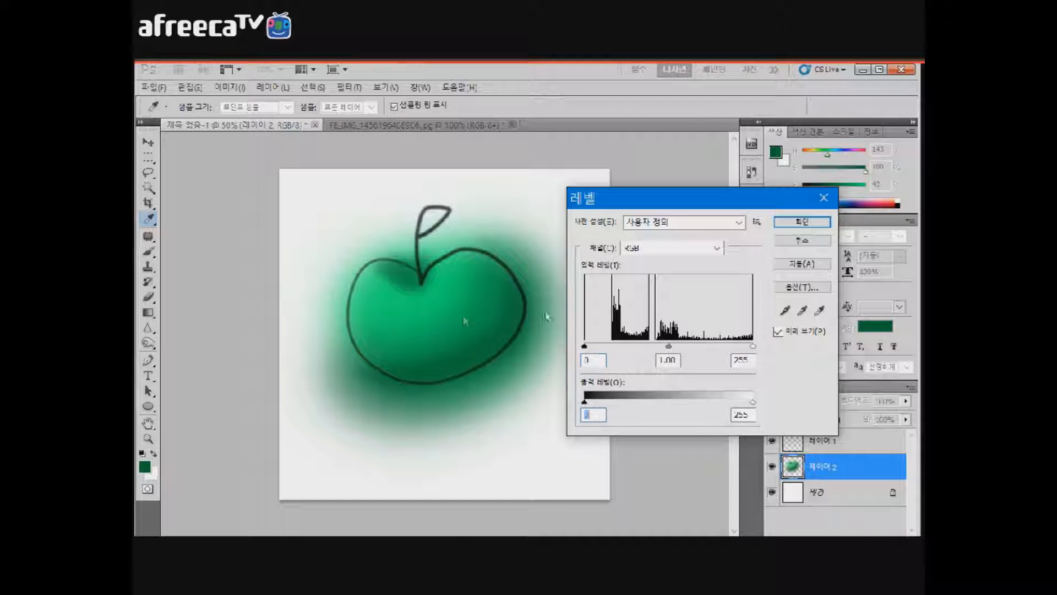
Step: Try a highlight input level of 167 and a darker midtone in Levels, and close the adjustment without keeping them
mouse_move(629, 337)
left_mouse_down()
mouse_move(586, 332)
mouse_move(629, 333)
left_mouse_up()
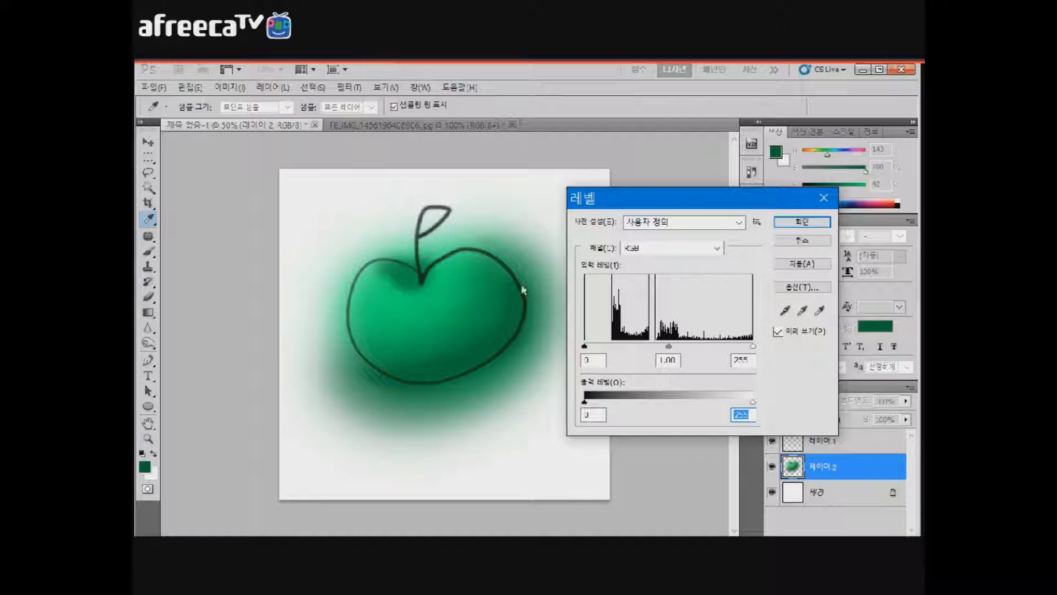
mouse_move(484, 285)
left_mouse_down()
mouse_move(538, 288)
mouse_move(466, 288)
left_mouse_up()
key("Tab")
key("Tab")
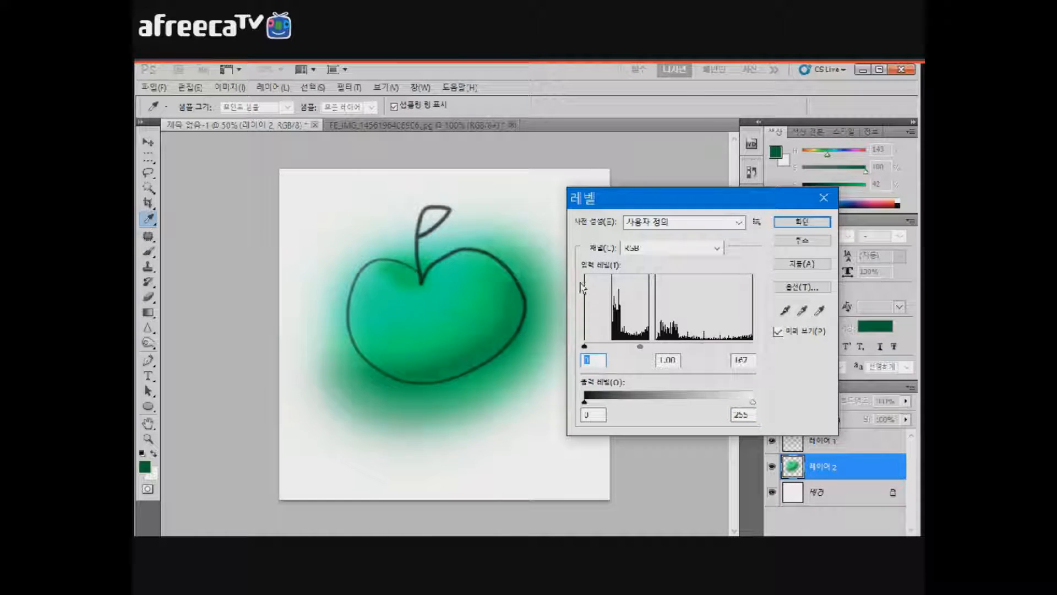
mouse_move(562, 284)
left_mouse_down()
mouse_move(591, 282)
mouse_move(549, 285)
left_mouse_up()
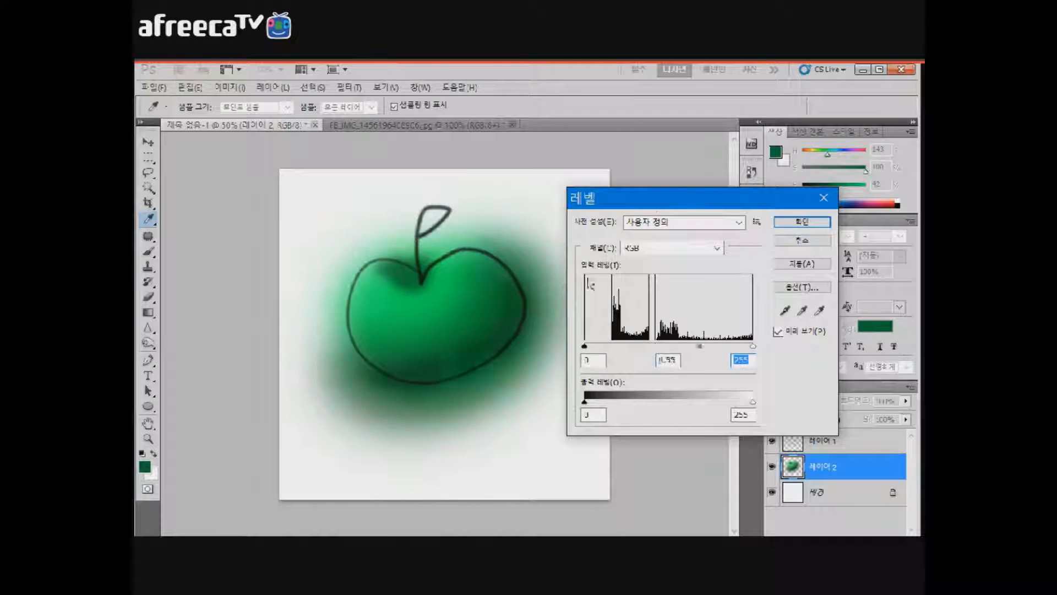
key("Return")
key("b")
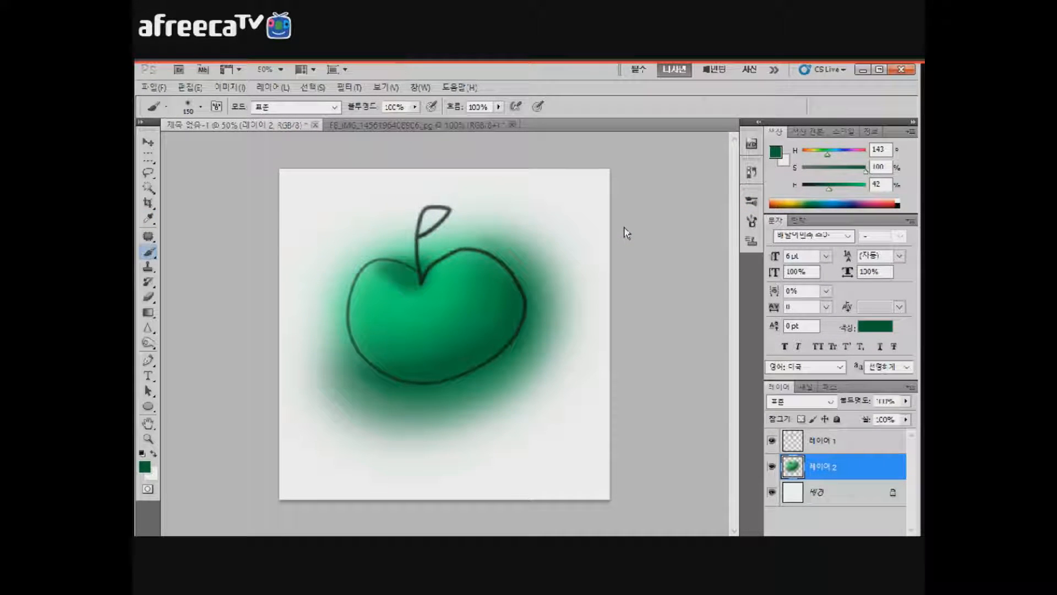
Step: Try an automatic image correction on the apple's colour layer and undo it
left_click(229, 87)
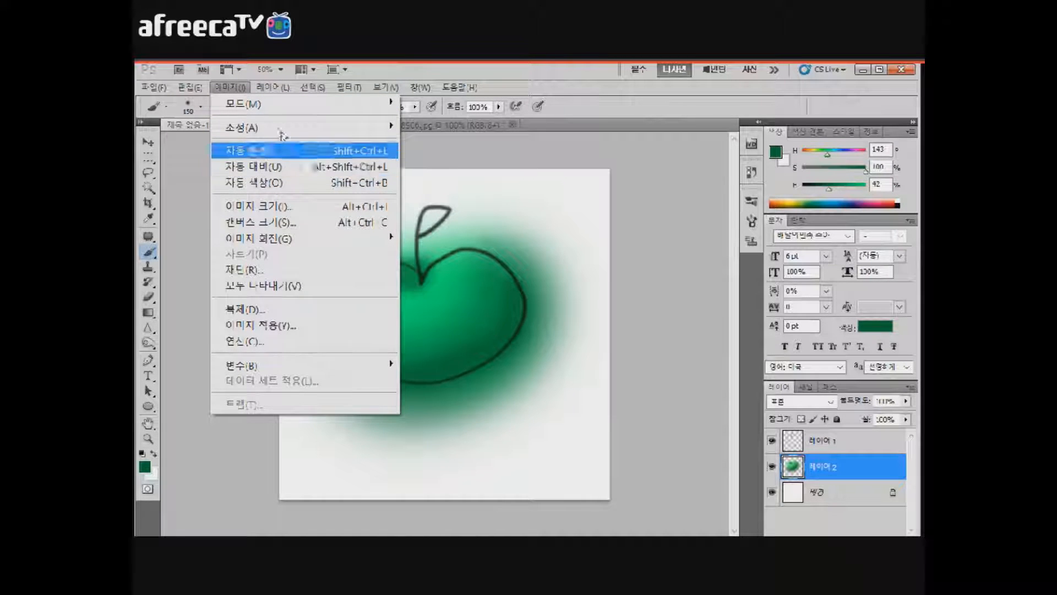
key("Escape")
left_click(229, 87)
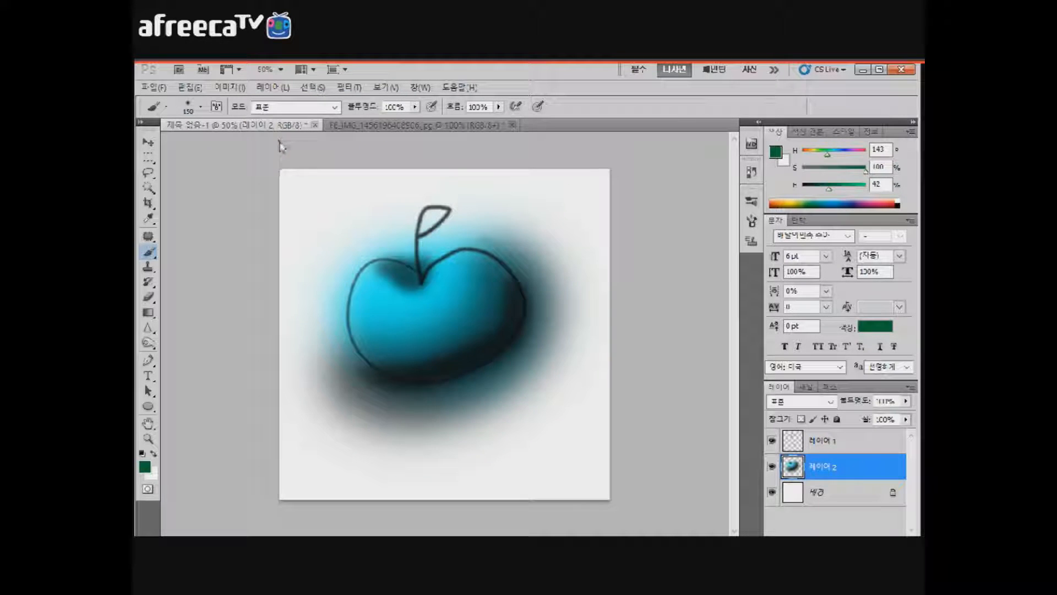
key("ctrl+z")
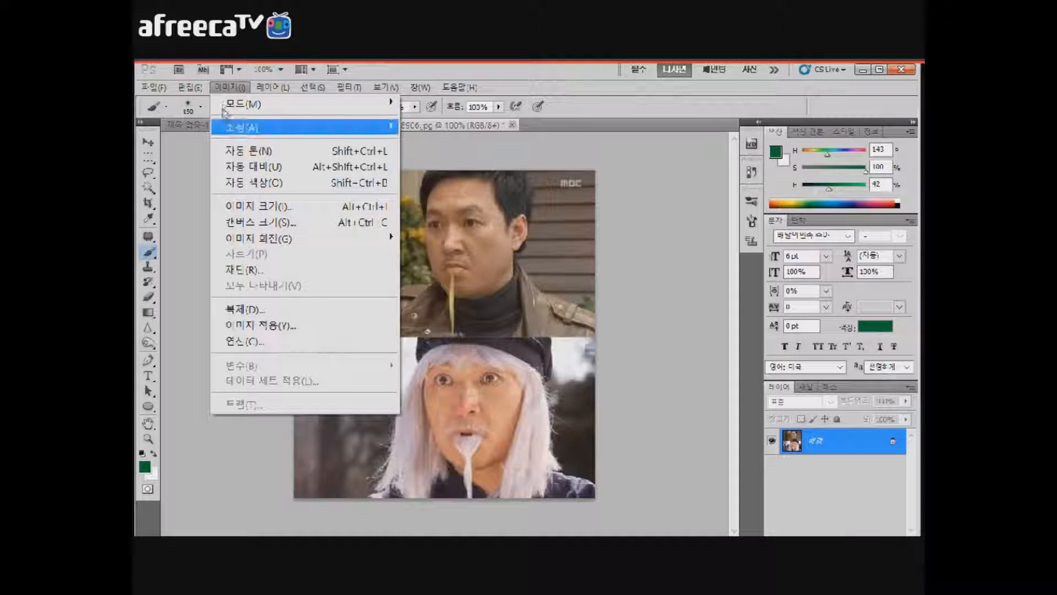
Step: Apply Auto Tone, Auto Contrast and Auto Color in turn to the two-part photo
mouse_move(248, 125)
left_click(231, 147)
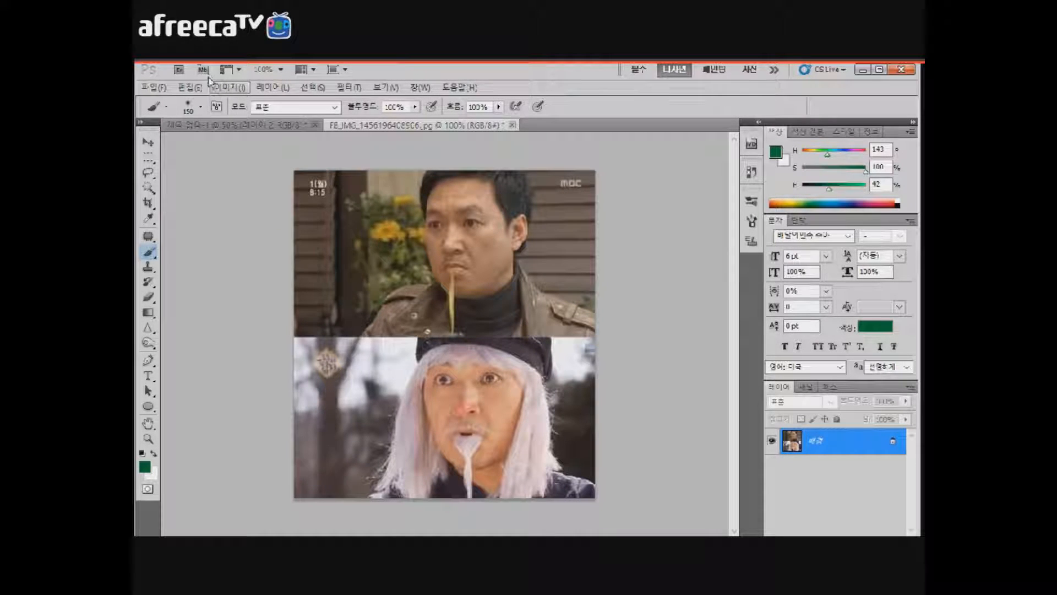
left_click(227, 87)
left_click(232, 165)
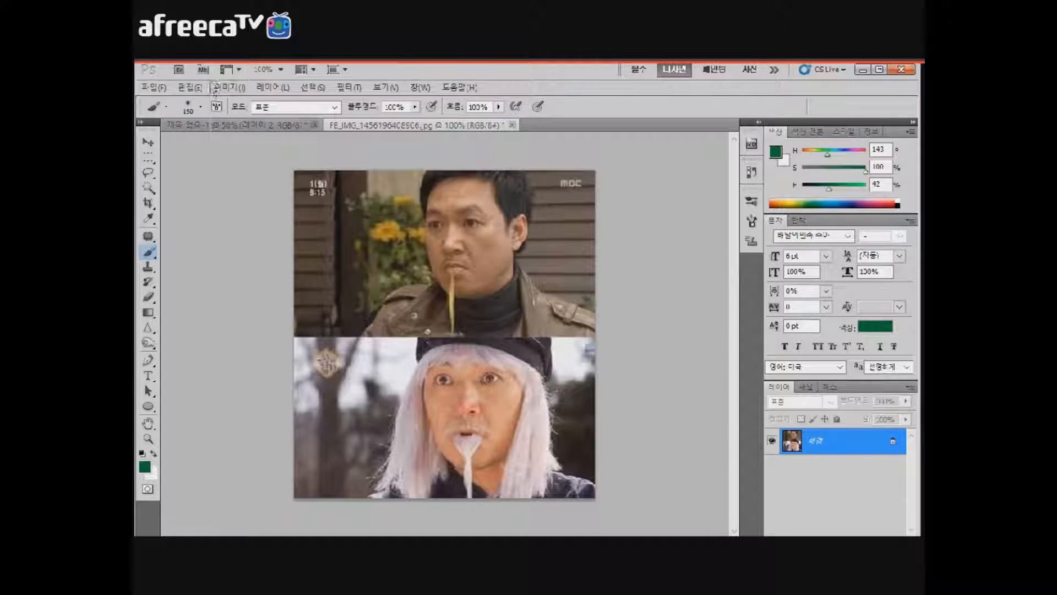
left_click(215, 88)
left_click(228, 180)
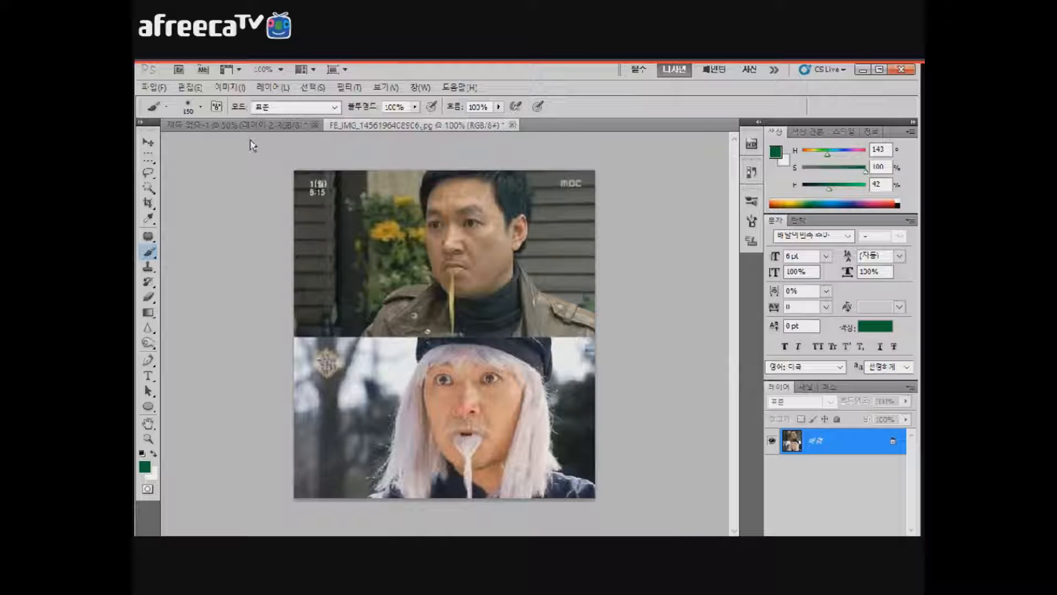
Step: Return to the apple document, add a new layer above the colour layer, and clip it to that layer
left_click(220, 125)
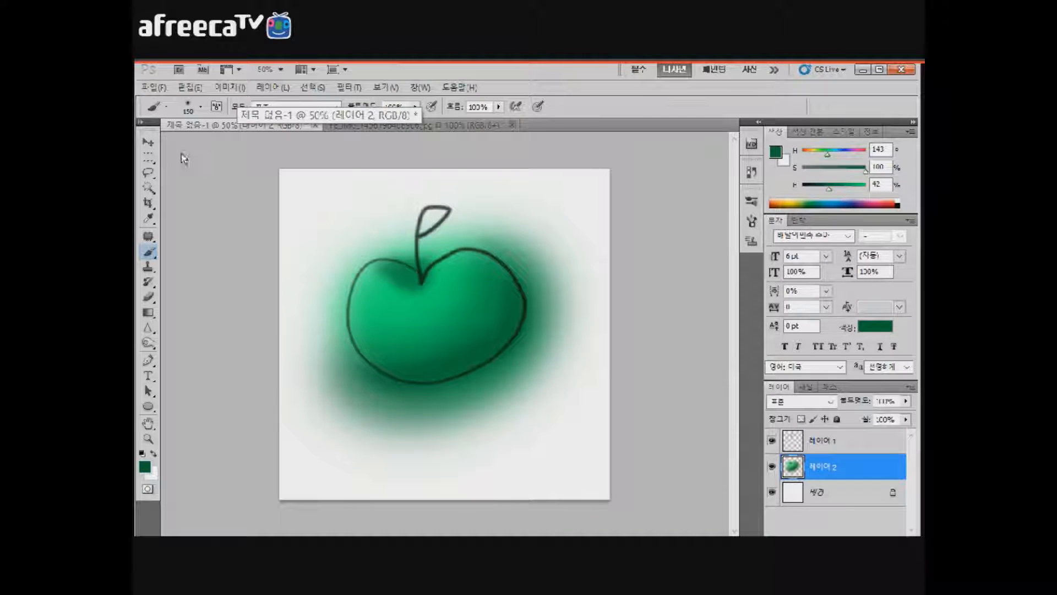
key("alt+l")
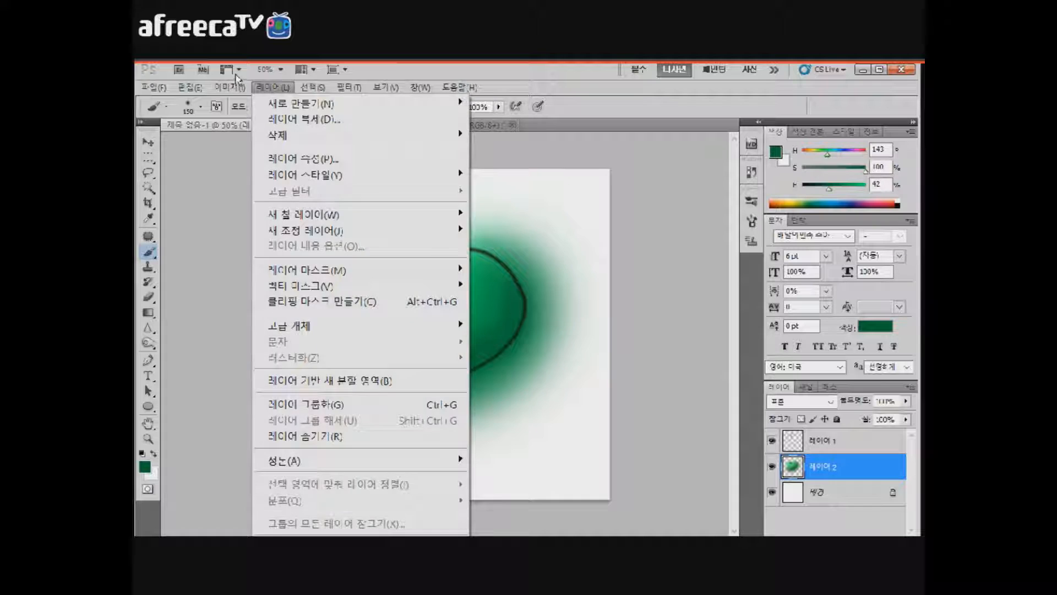
key("Escape")
key("Escape")
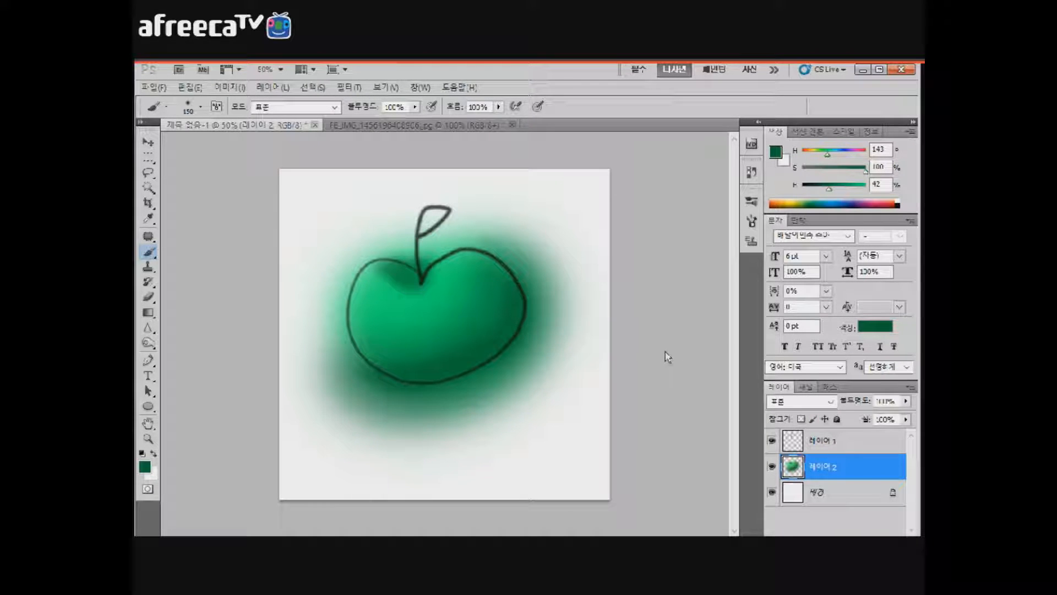
key("ctrl+alt+g")
key("ctrl+z")
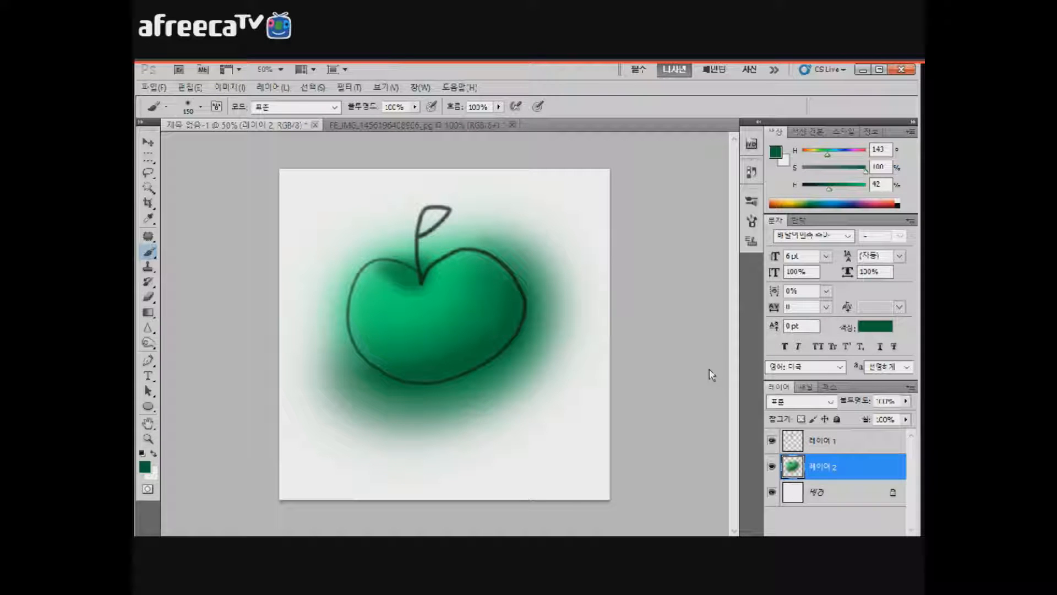
key("ctrl+shift+alt+n")
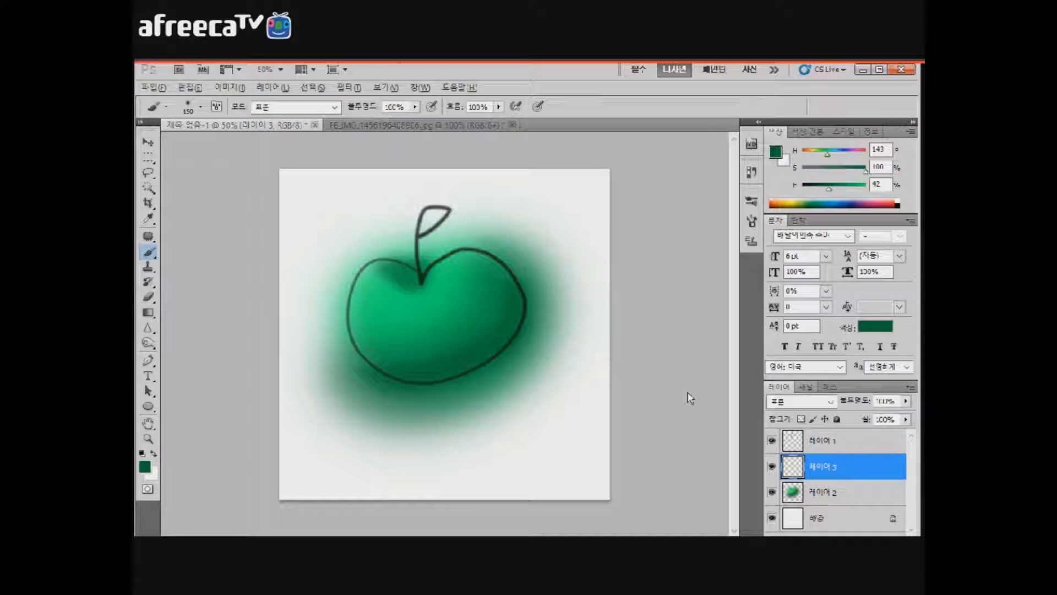
key("ctrl+alt+g")
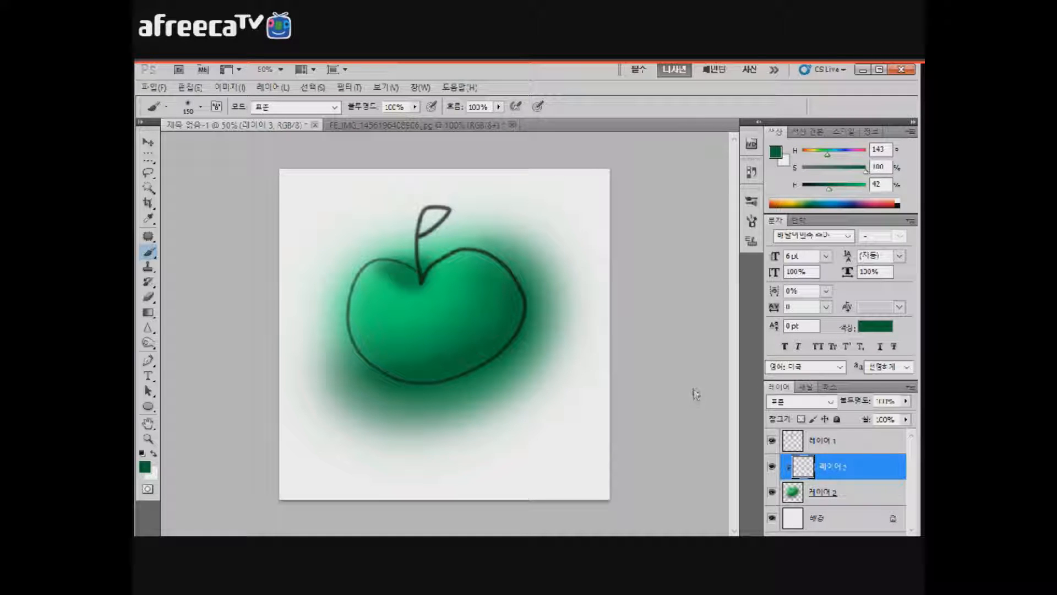
key("alt+bracketleft")
key("alt+bracketright")
key("alt+bracketleft")
key("alt+bracketright")
key("alt+bracketleft")
key("alt+bracketright")
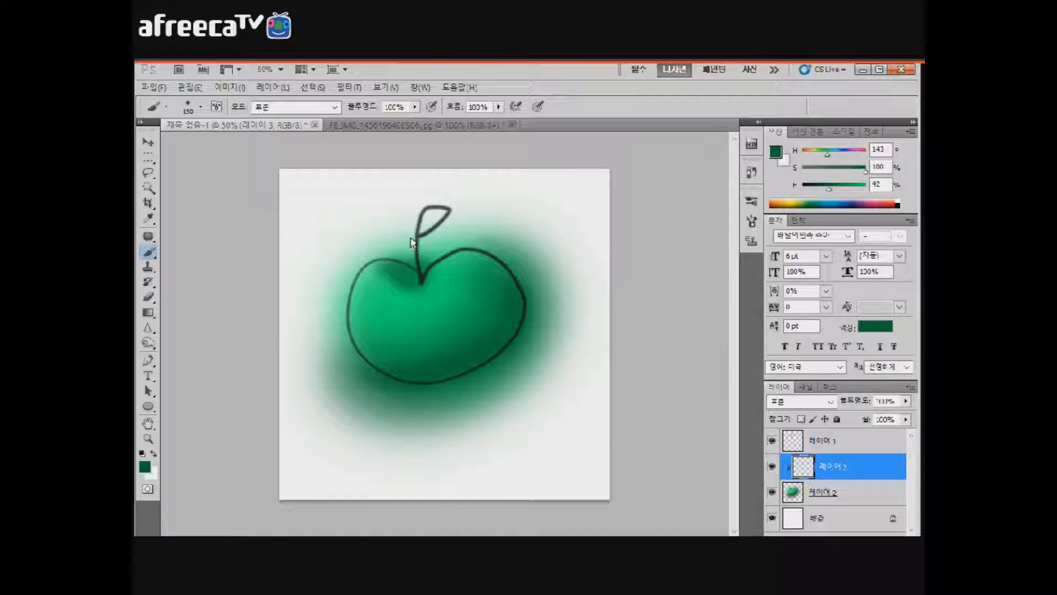
Step: Enlarge the brush to 1300 px, try broad dark green strokes across the apple on the clipped layer, and undo them
key("bracketright")
key("bracketright")
key("bracketright")
key("bracketright")
key("bracketright")
key("bracketright")
key("bracketright")
key("bracketright")
key("bracketright")
key("bracketright")
key("bracketright")
key("bracketright")
key("bracketright")
mouse_move(349, 280)
left_mouse_down()
mouse_move(491, 156)
mouse_move(444, 288)
mouse_move(248, 389)
mouse_move(369, 322)
mouse_move(557, 174)
left_mouse_up()
key("ctrl+z")
key("bracketright")
key("bracketright")
key("bracketright")
key("bracketright")
key("bracketright")
left_click_drag(226, 198, 561, 317)
key("ctrl+z")
Step: Set the foreground to red with H 0, S 100 and B 100, fill the clipped layer with it, and undo the fill
left_click_drag(827, 153, 803, 153)
left_click_drag(829, 187, 865, 187)
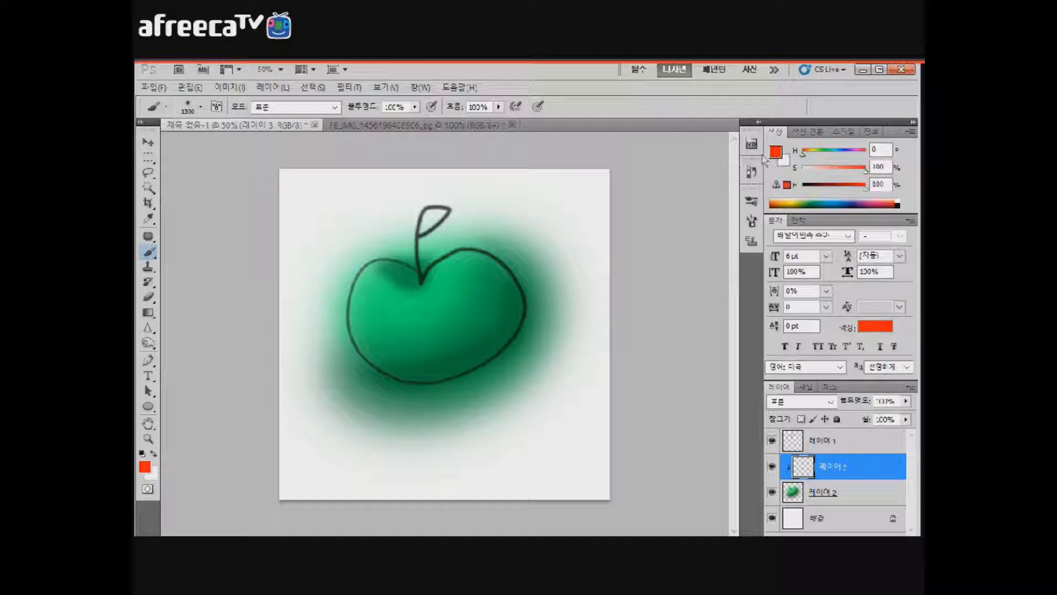
key("alt+BackSpace")
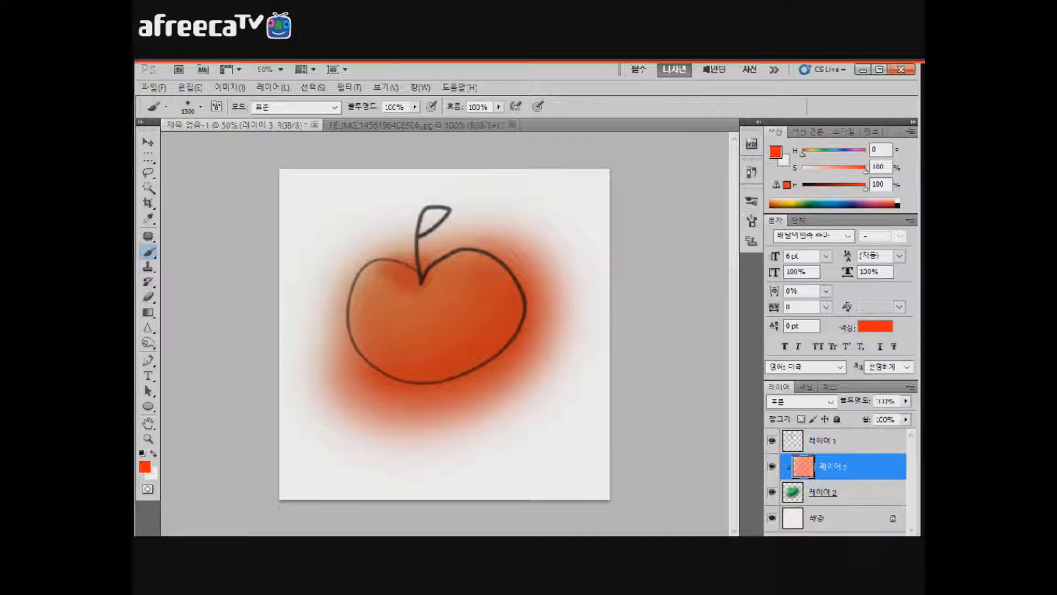
key("ctrl+z")
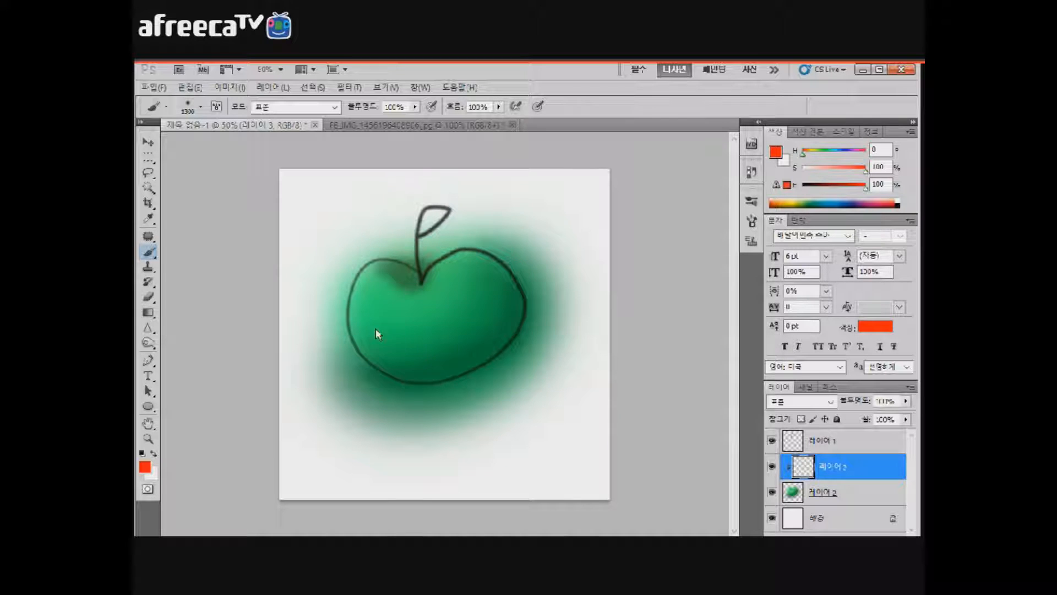
Step: Try filling the clipped layer with red and adding a second clipped layer above it, and undo both
key("alt+BackSpace")
key("ctrl+z")
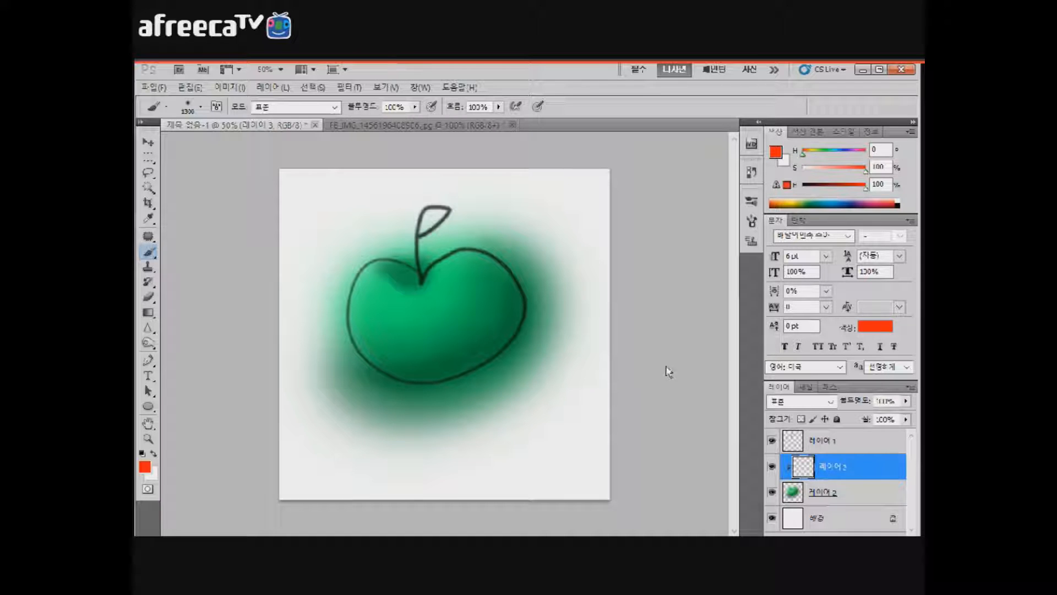
key("ctrl+shift+alt+n")
key("ctrl+alt+g")
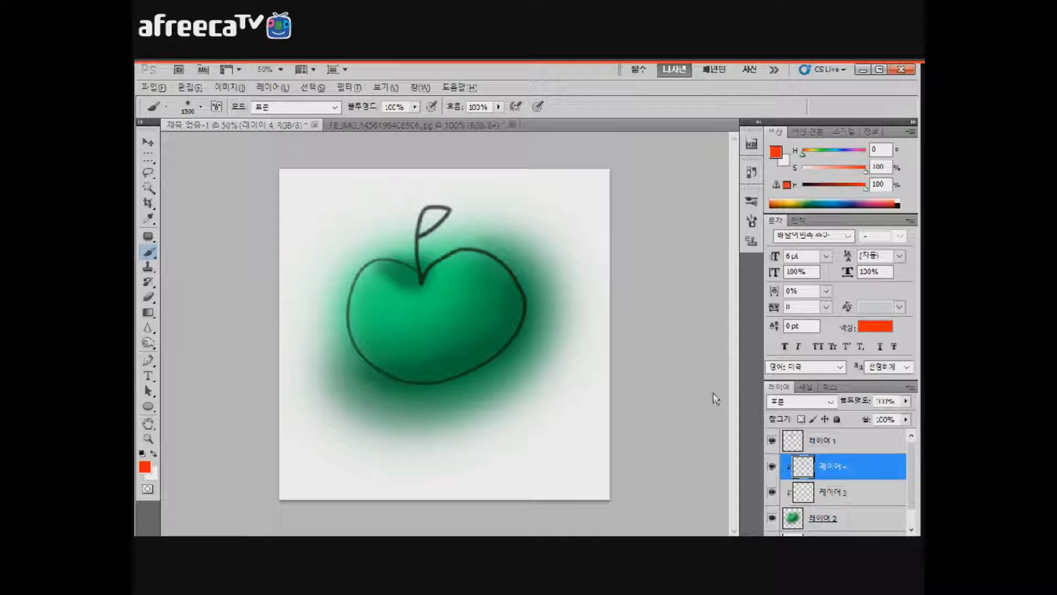
key("ctrl+alt+z")
key("ctrl+alt+z")
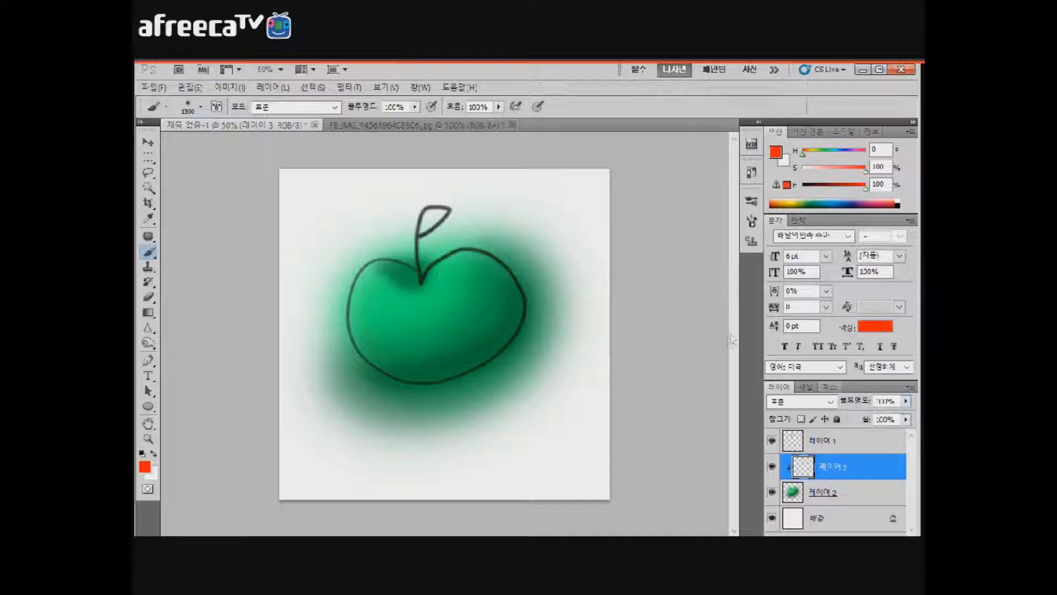
Step: Select the green apple colour layer beneath the clipped layer and keep its opacity at 100%
left_click(905, 401)
mouse_move(887, 413)
left_mouse_down()
mouse_move(849, 414)
mouse_move(905, 413)
left_mouse_up()
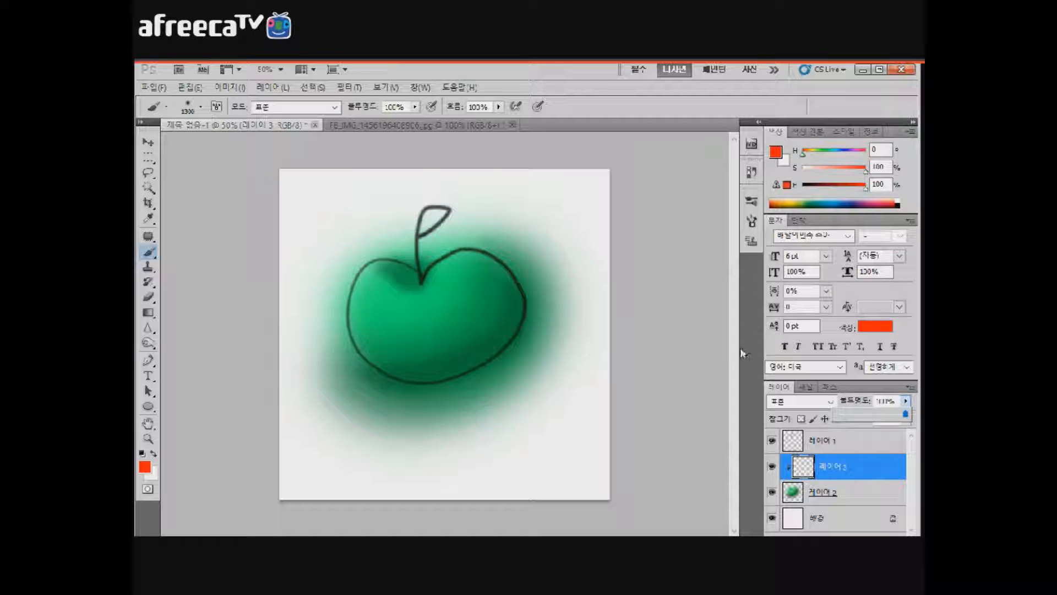
key("alt+bracketleft")
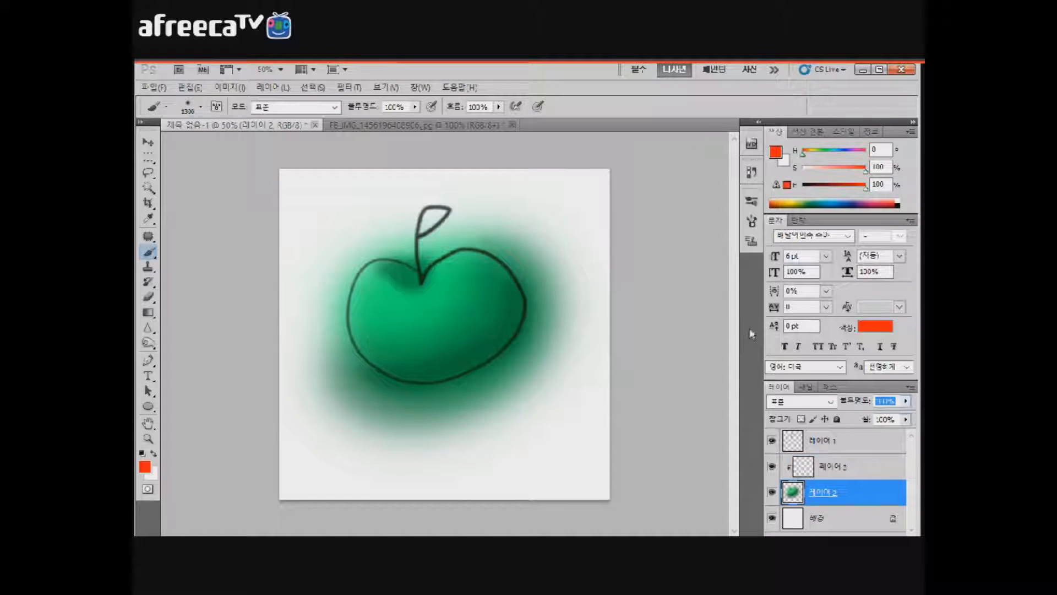
left_click_drag(719, 341, 763, 345)
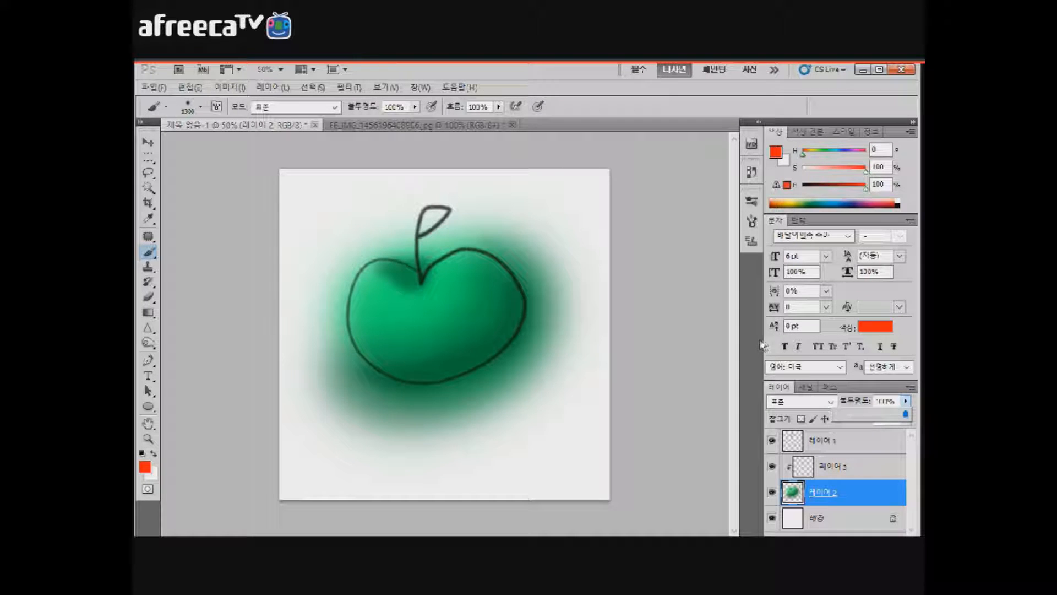
left_click(755, 332)
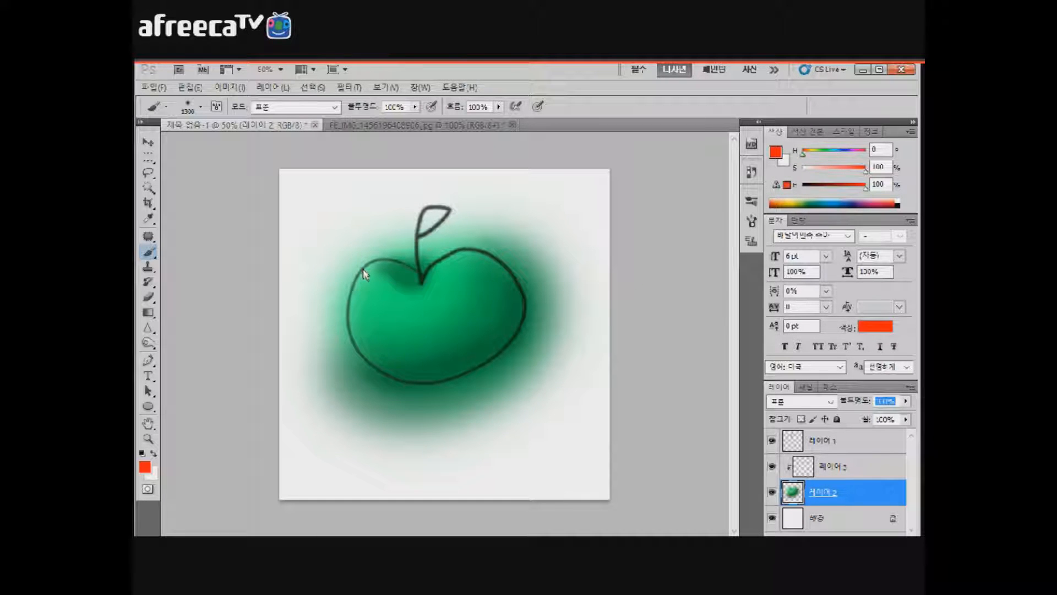
Step: Return to the Brush tool and reduce the brush size with the colour layer active
left_click(148, 172)
key("b")
key("bracketleft")
key("bracketleft")
key("bracketleft")
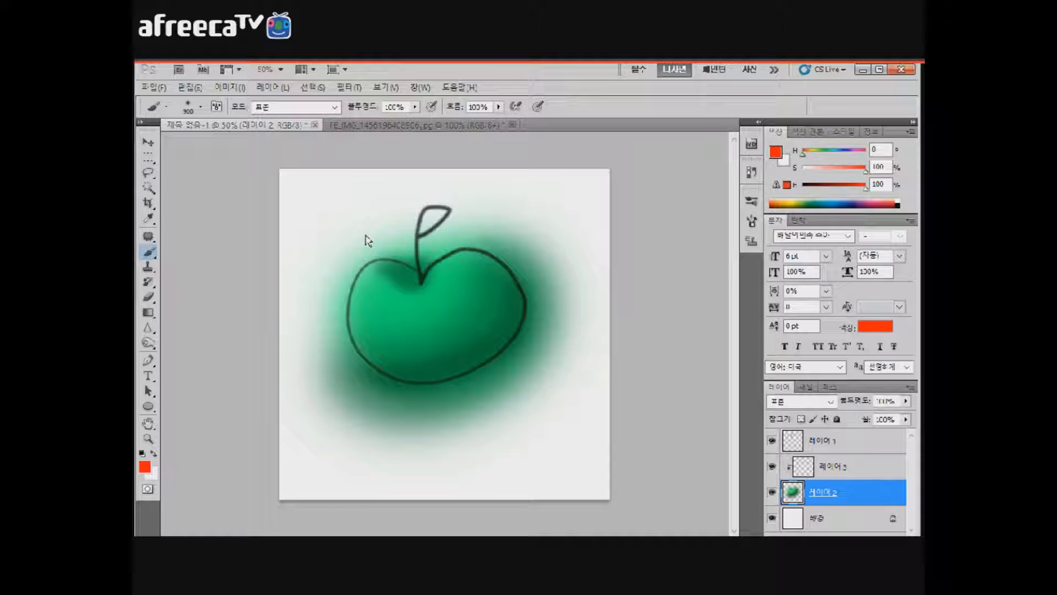